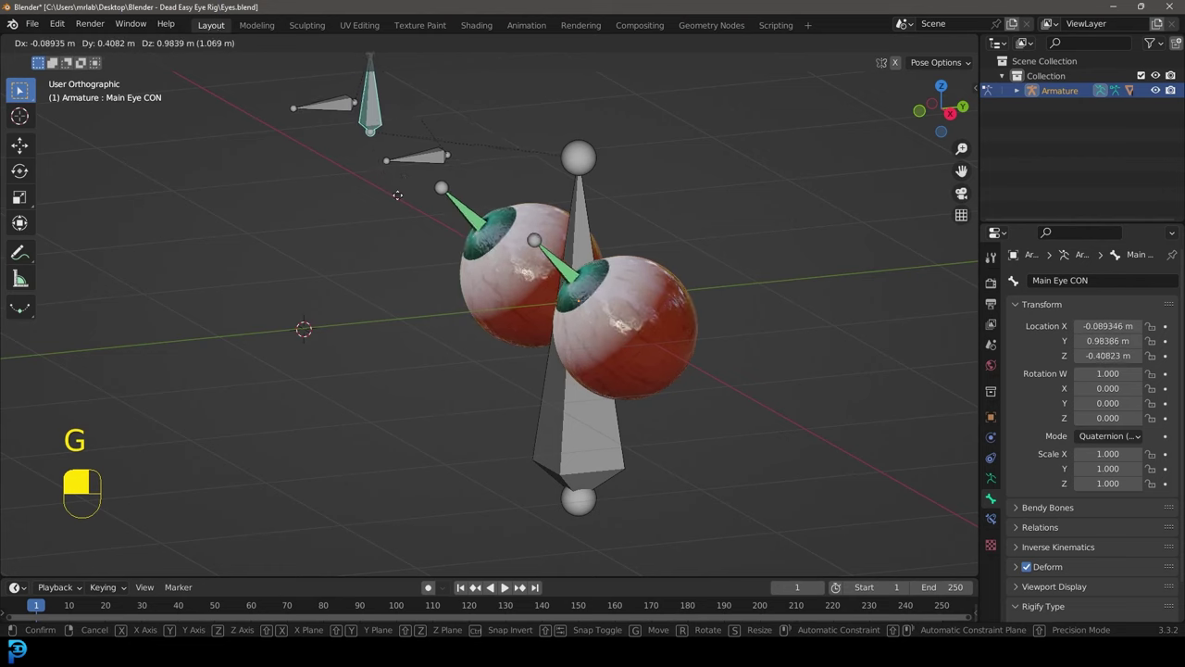
Try moving the main eye control and the head bone of the rig, cancelling each move.
right_click(349, 353)
middle_click_drag(349, 354, 455, 340)
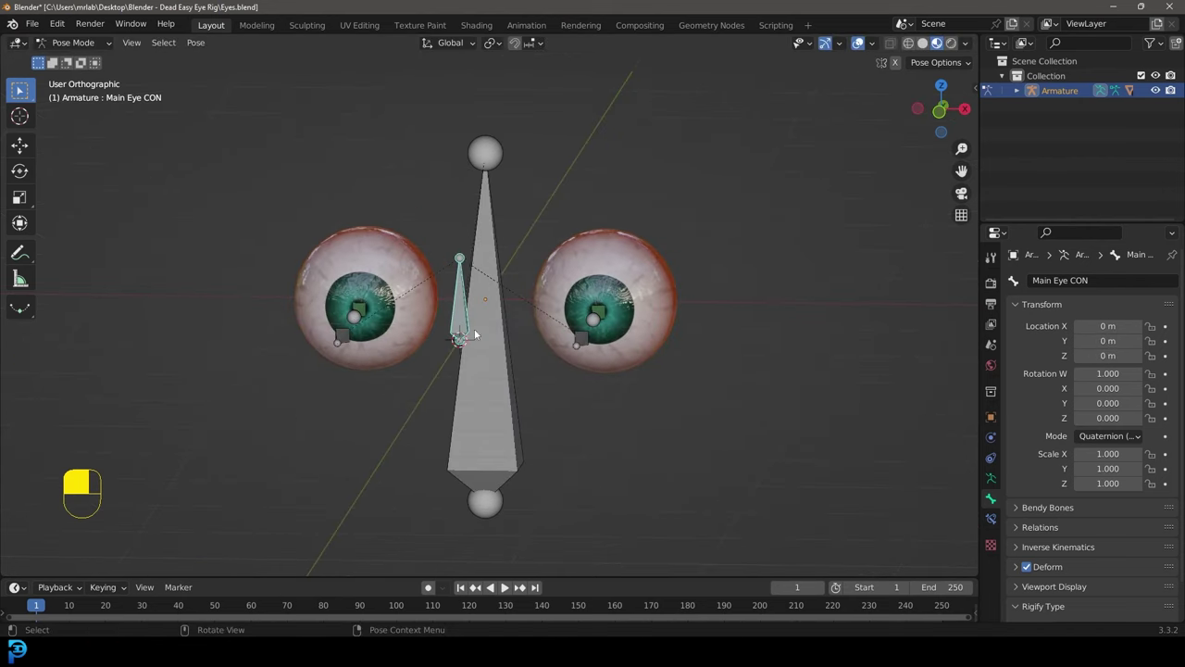
left_click(496, 225)
middle_click_drag(565, 222, 407, 231)
key("g")
right_click(480, 174)
Move the Main Eye CON bone around in front of the eyes and place it between them.
middle_click_drag(285, 323, 362, 341)
left_click(360, 319)
key("g")
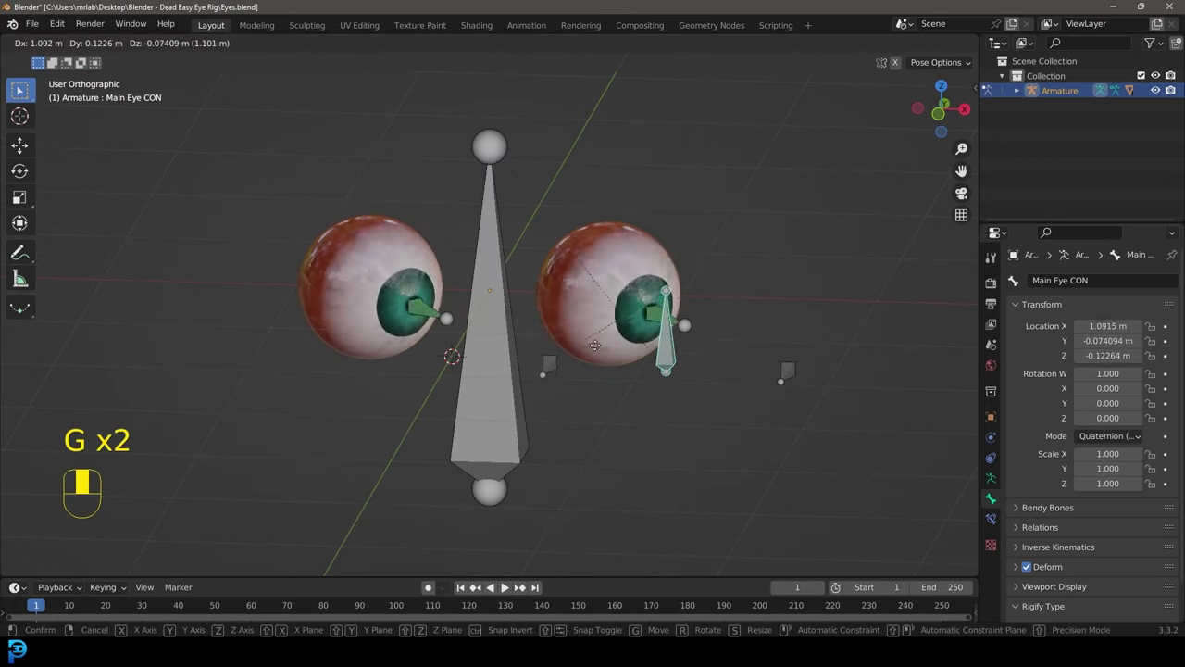
left_click(424, 327)
Move each eye's individual look-at target bone inward toward the centre to test a cross-eyed pose.
left_click(623, 344)
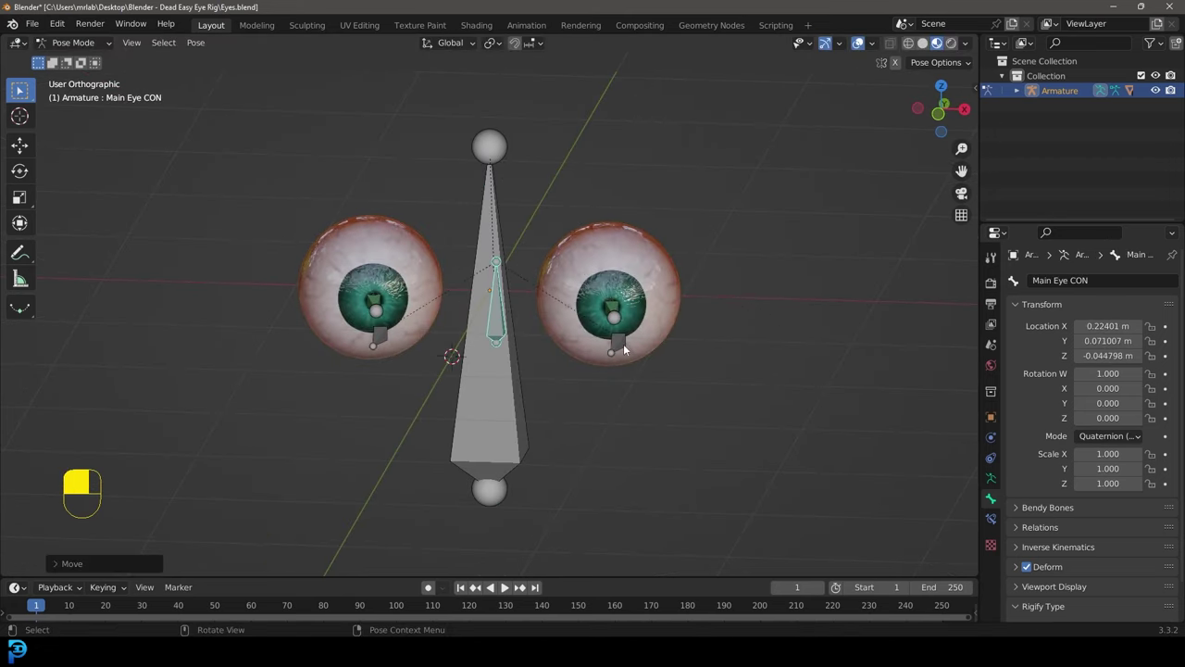
key("g")
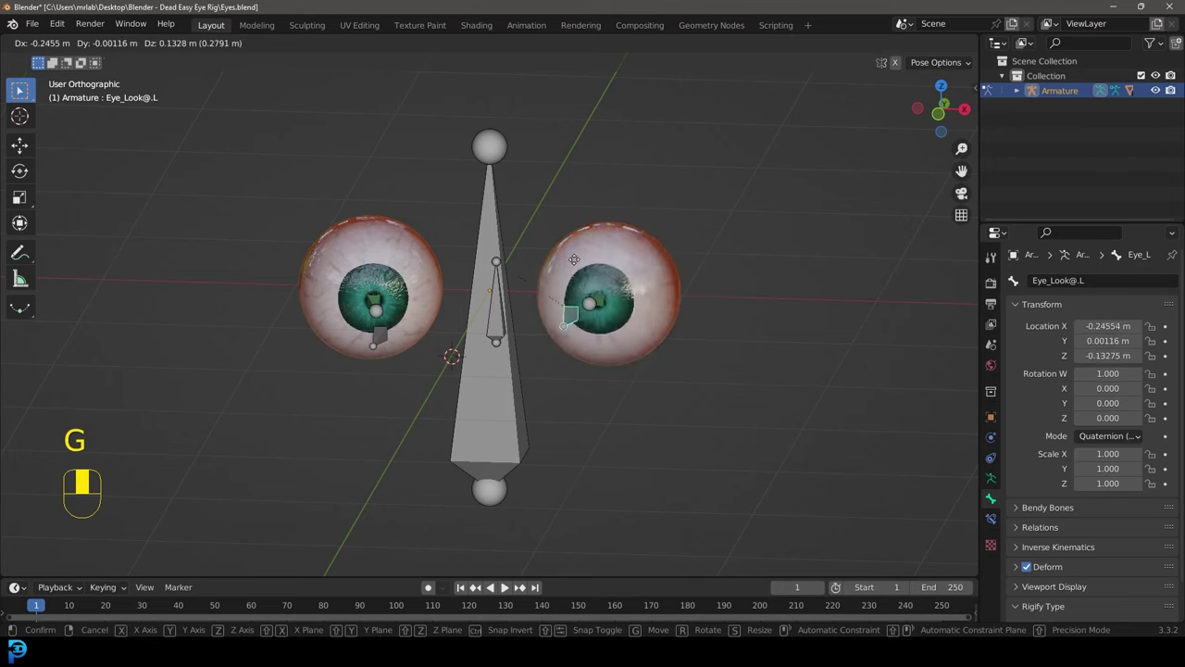
left_click(550, 296)
left_click(373, 343)
key("g")
left_click(469, 311)
Reposition the Main Eye CON bone several times in front of the eyes to test how both eyes follow.
left_click(503, 326)
middle_click_drag(506, 328, 446, 374)
key("g")
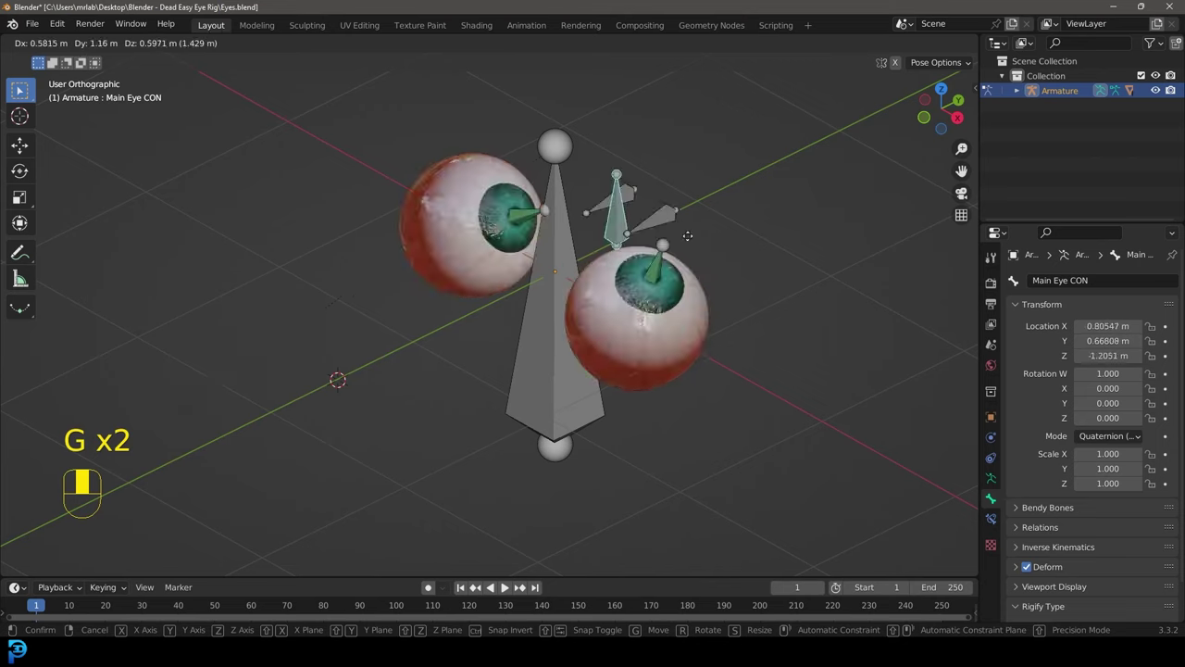
left_click(562, 329)
middle_click_drag(562, 328, 710, 416)
key("g")
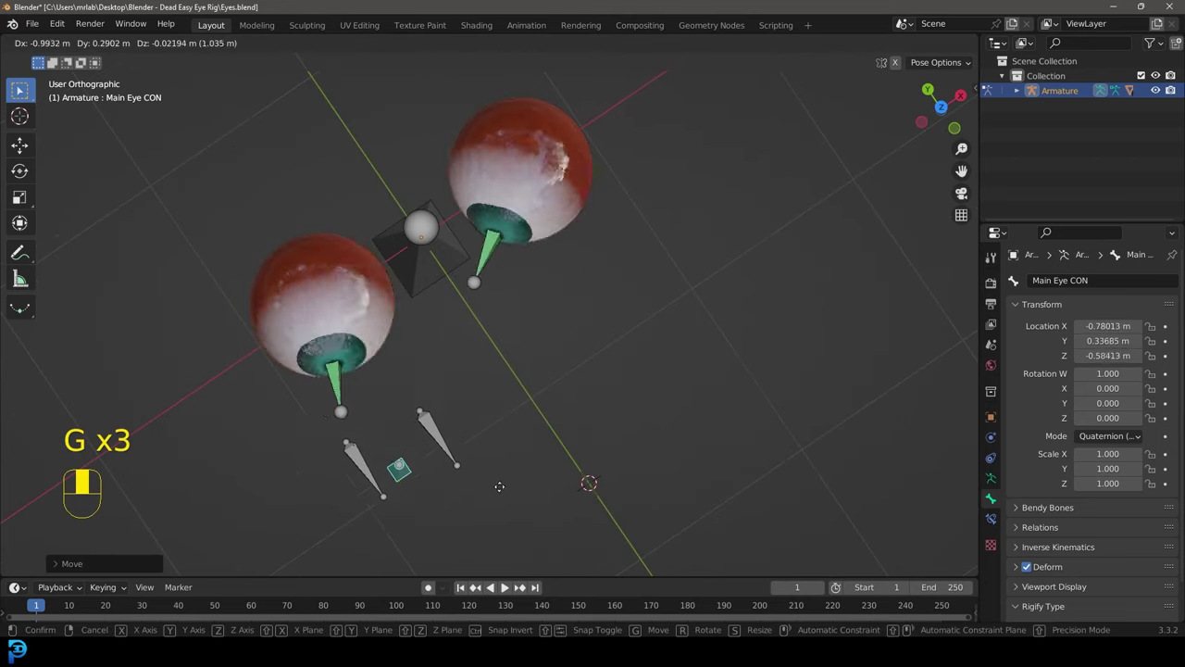
left_click(624, 411)
middle_click_drag(623, 411, 573, 366)
Clear the location, rotation and scale of all pose bones and inspect the rest pose from the front and above.
key("a")
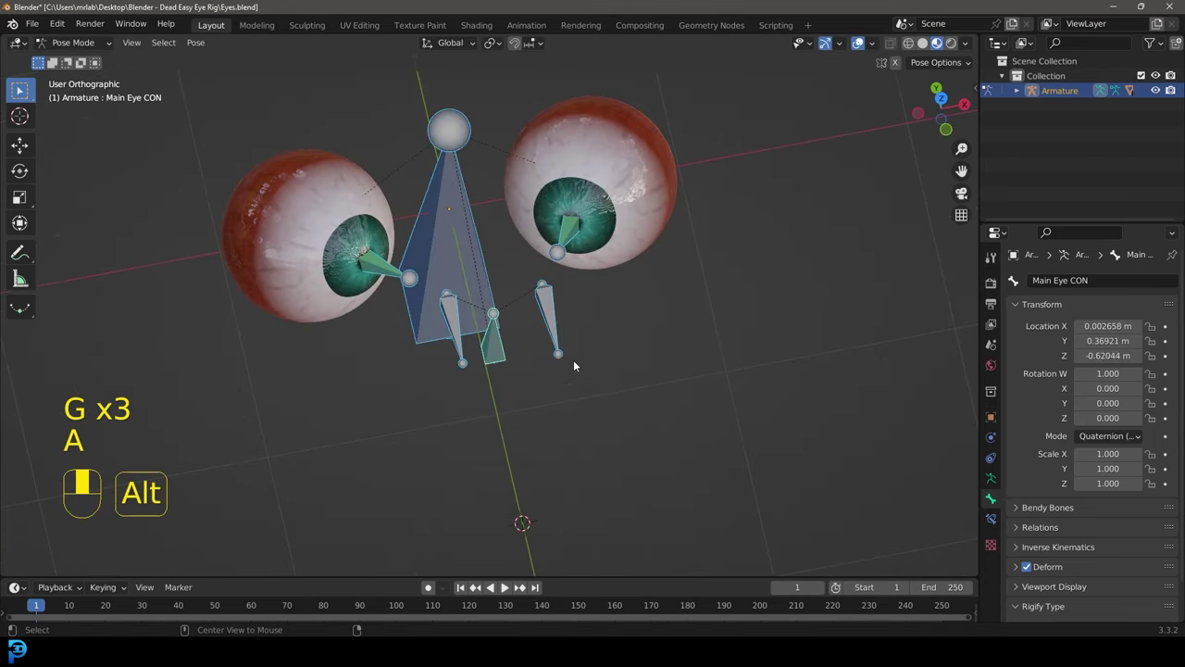
key("alt+g")
key("alt+r")
key("alt+s")
middle_click_drag(573, 366, 749, 200)
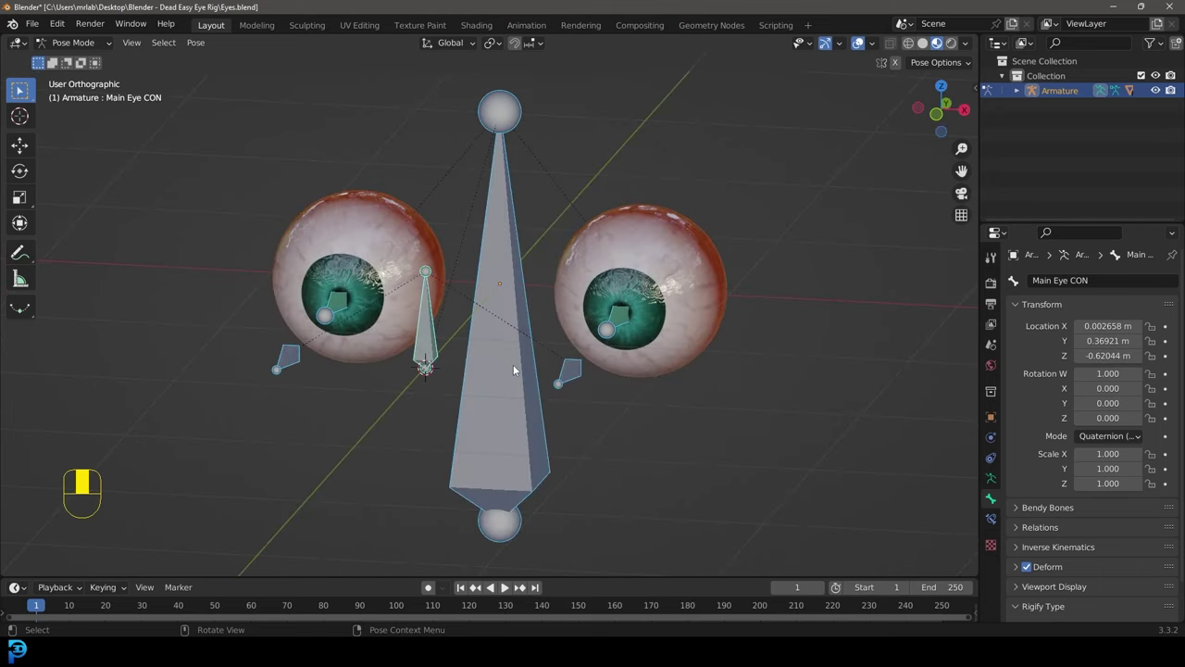
key("KP_1")
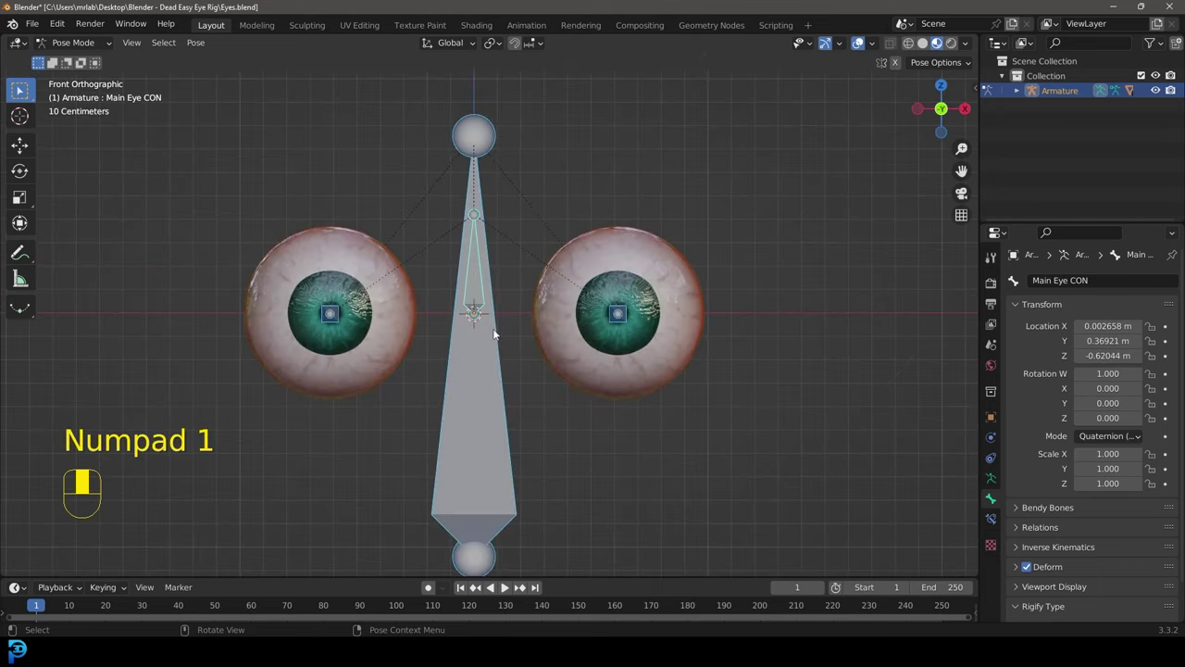
scroll(431, 380, "up", 3)
middle_click_drag(522, 219, 579, 186)
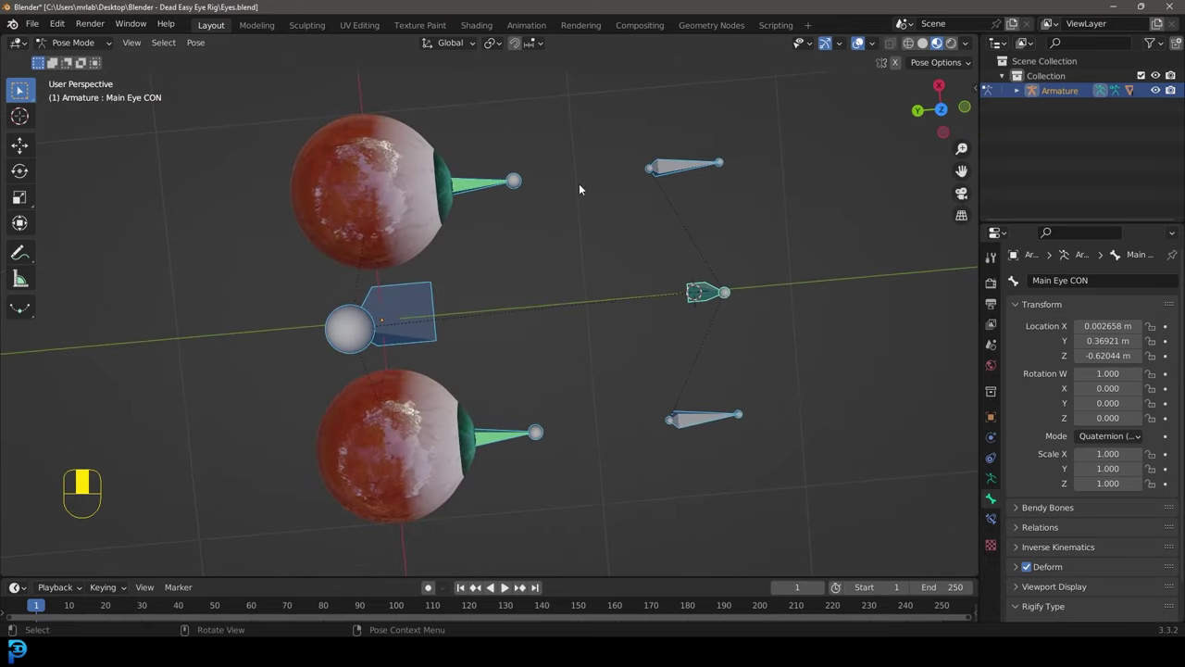
middle_click_drag(638, 301, 674, 230)
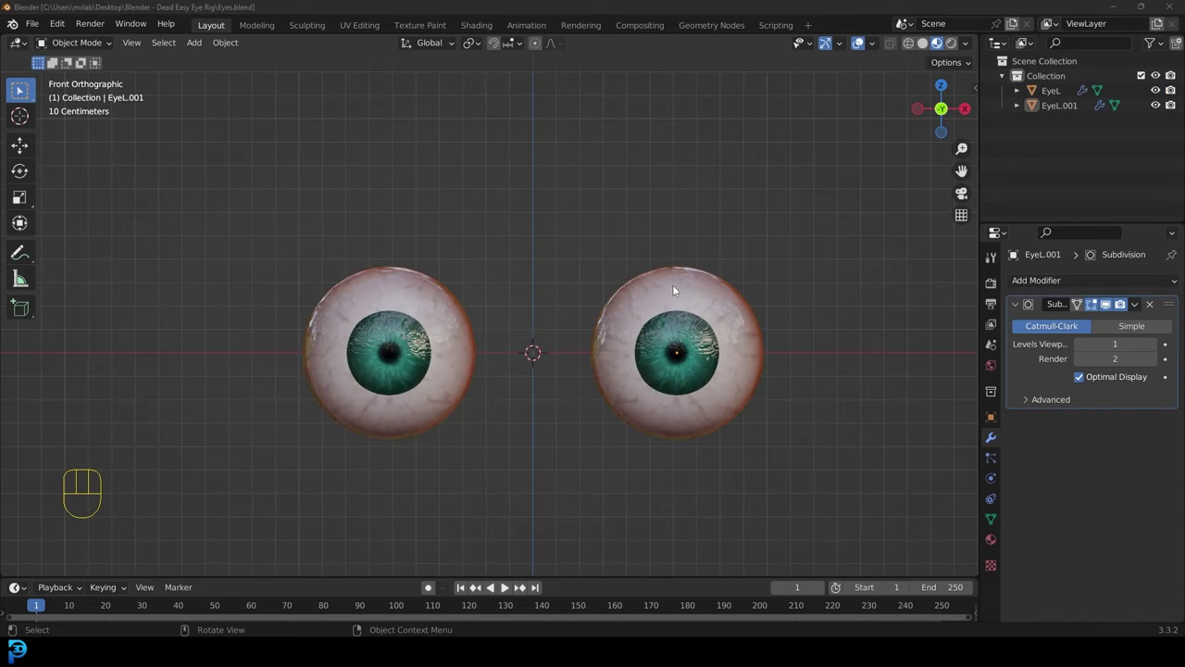
Add a single-bone armature at the 3D cursor between the two eyeballs.
middle_click_drag(542, 204, 503, 266)
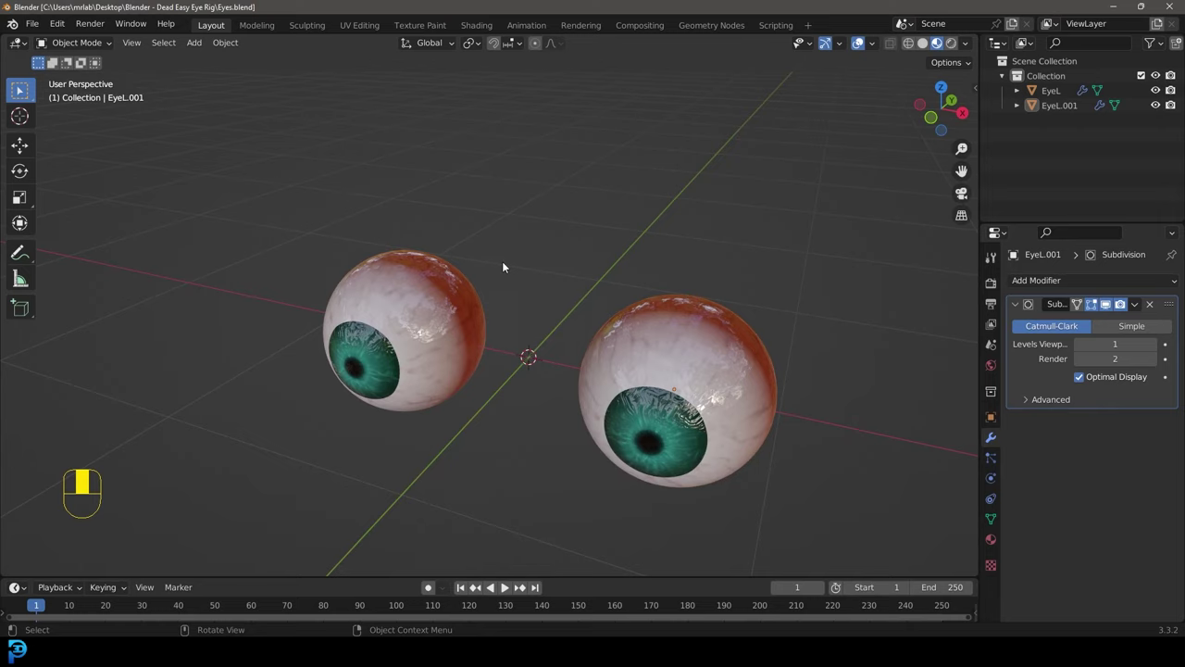
middle_click_drag(503, 267, 444, 286)
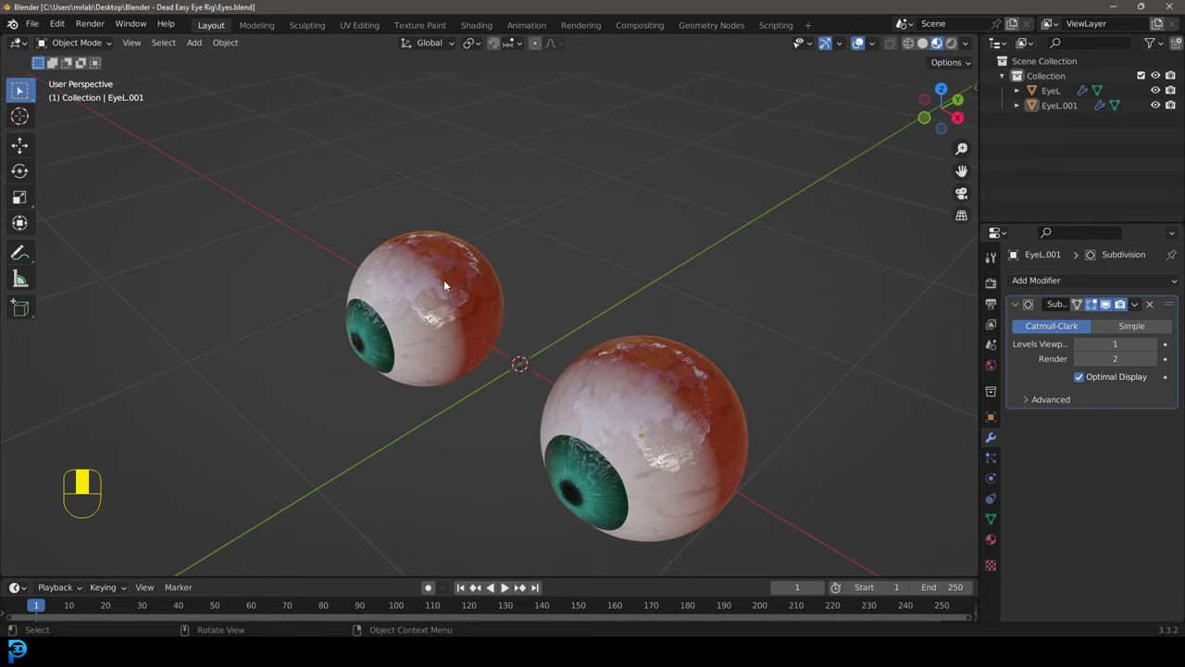
middle_click_drag(443, 285, 524, 301)
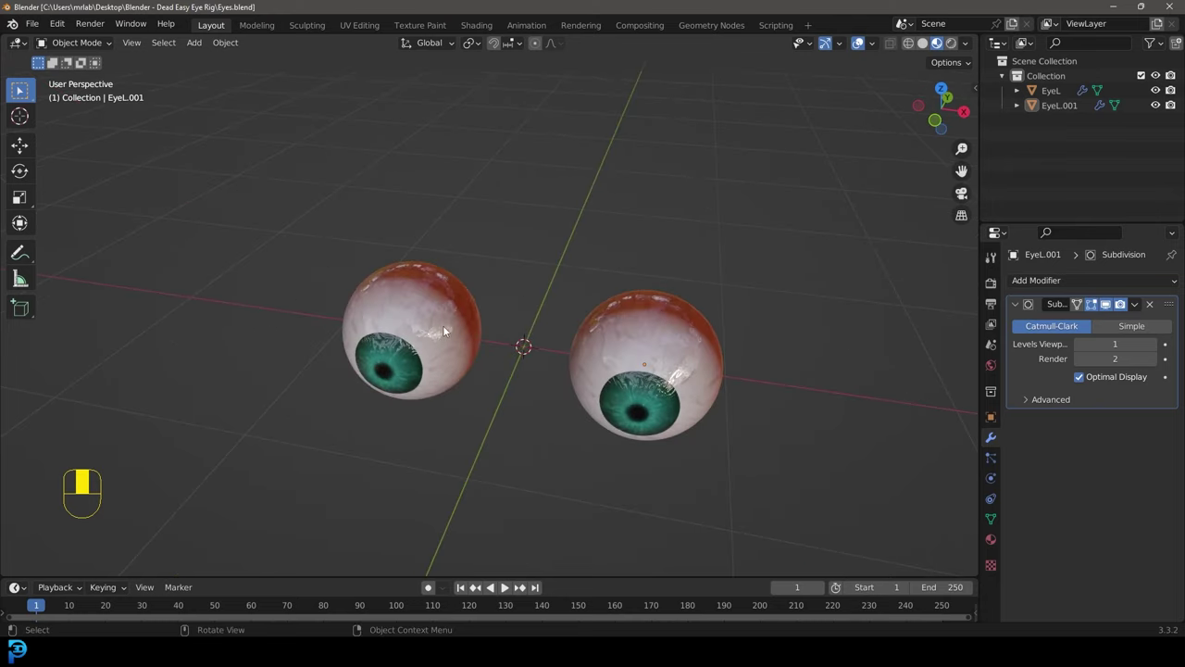
middle_click_drag(443, 327, 443, 325)
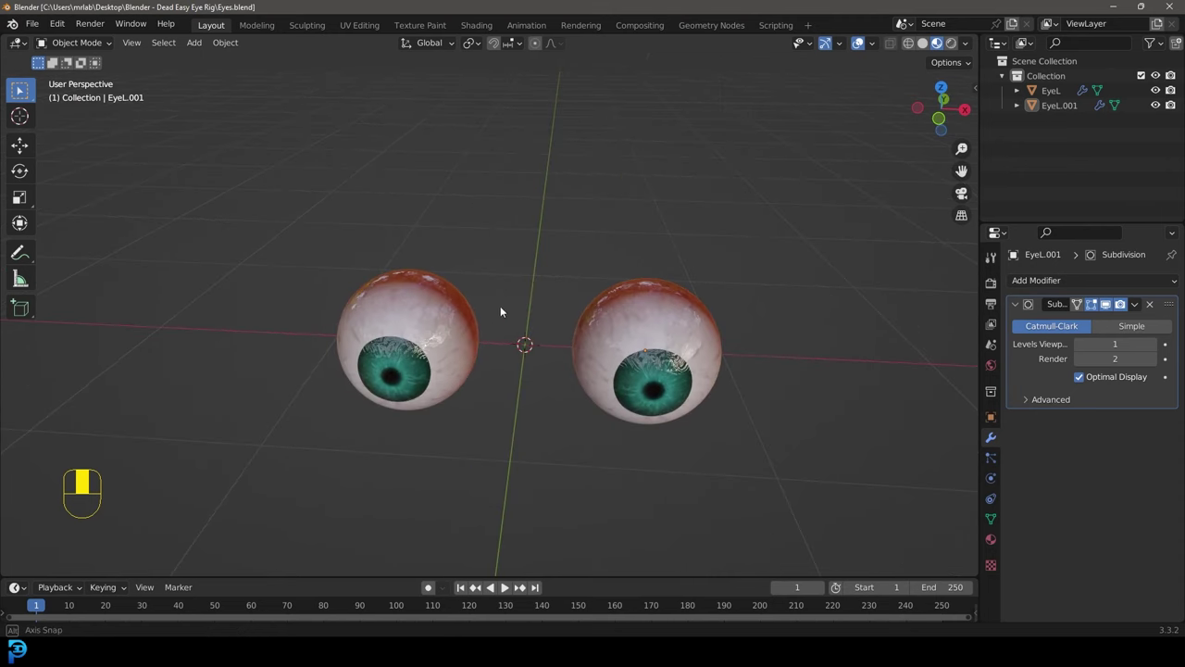
key("shift+a")
mouse_move(543, 277)
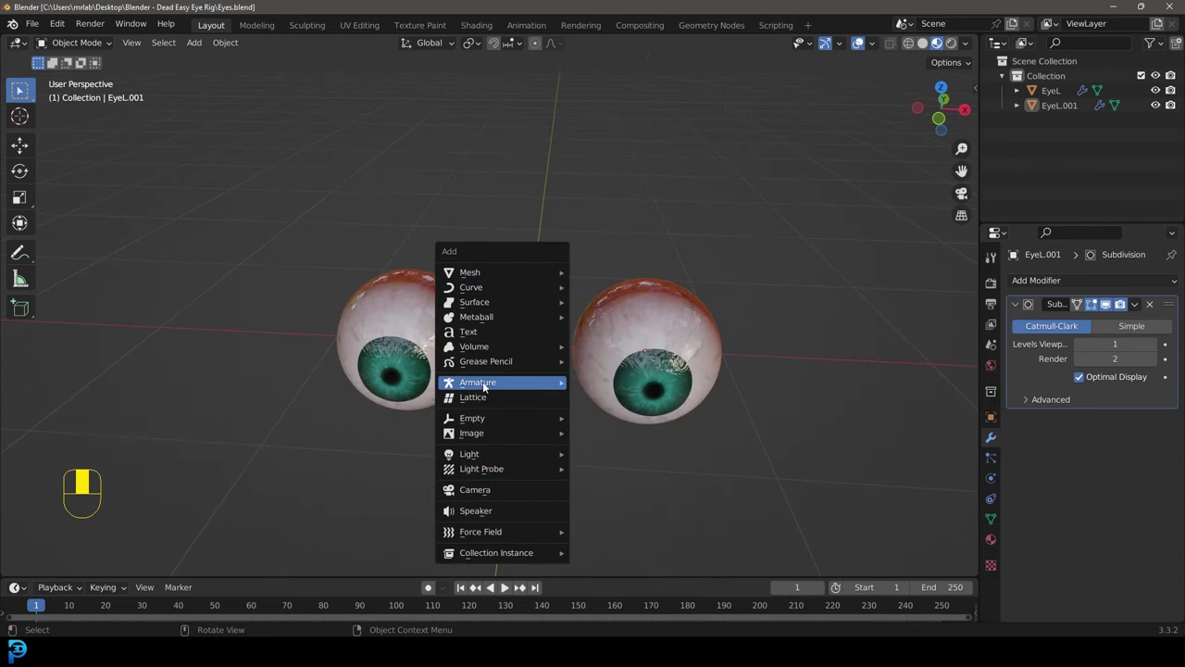
mouse_move(484, 387)
left_click(618, 383)
scroll(493, 326, "down", 3)
scroll(511, 322, "up", 4)
middle_click_drag(519, 315, 520, 281)
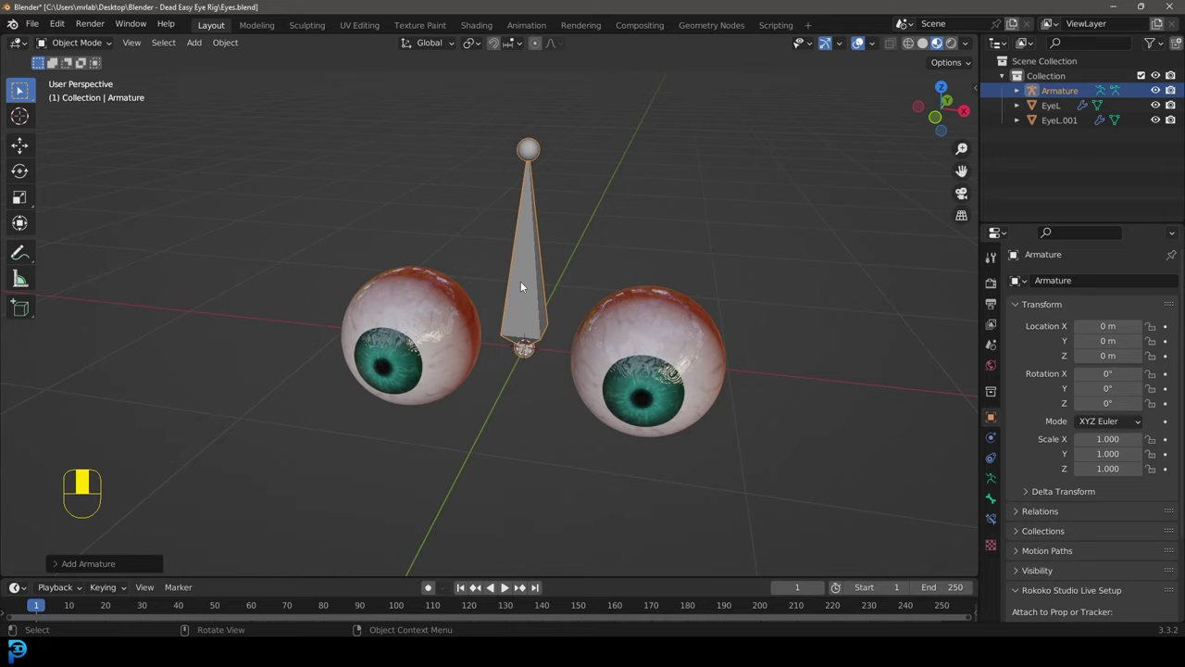
Switch the armature to Edit Mode and select its bone.
key("Tab")
left_click(547, 258)
middle_click_drag(546, 258, 389, 301)
middle_click_drag(622, 348, 271, 200)
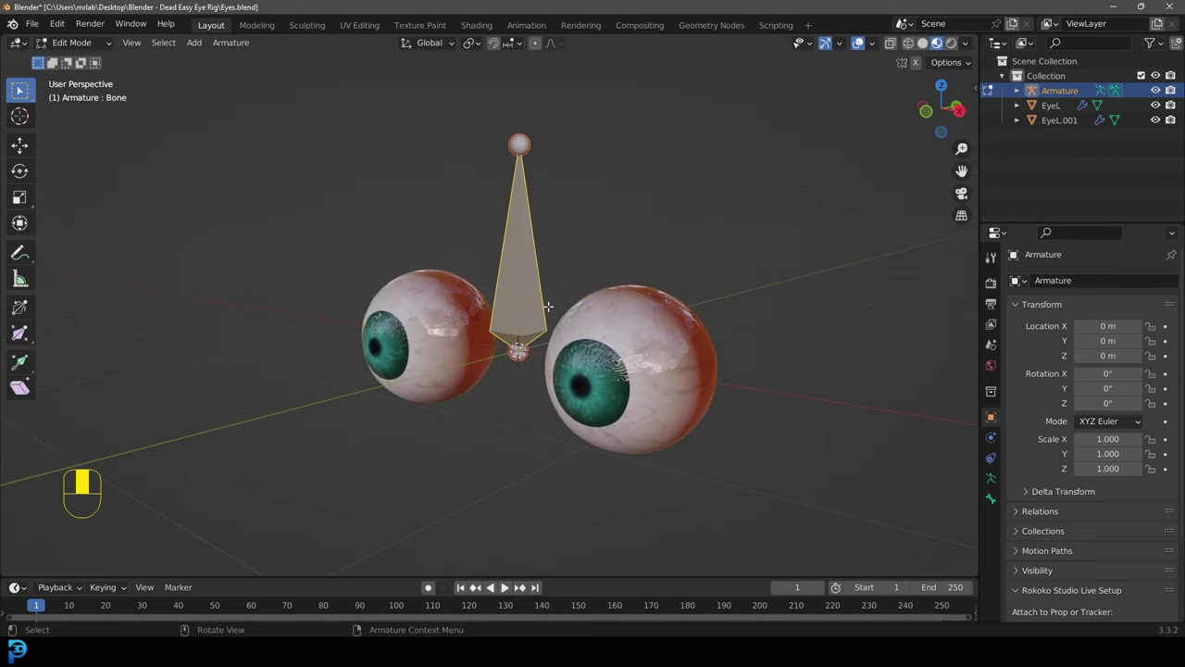
middle_click_drag(349, 394, 519, 398)
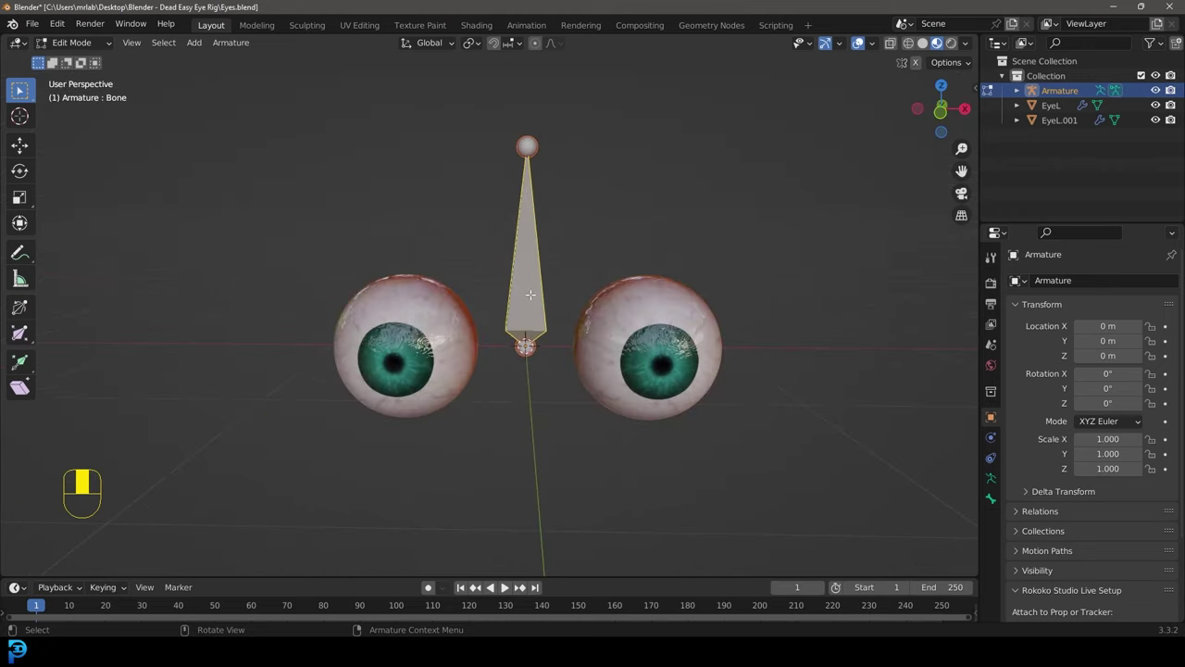
key("Tab")
key("Tab")
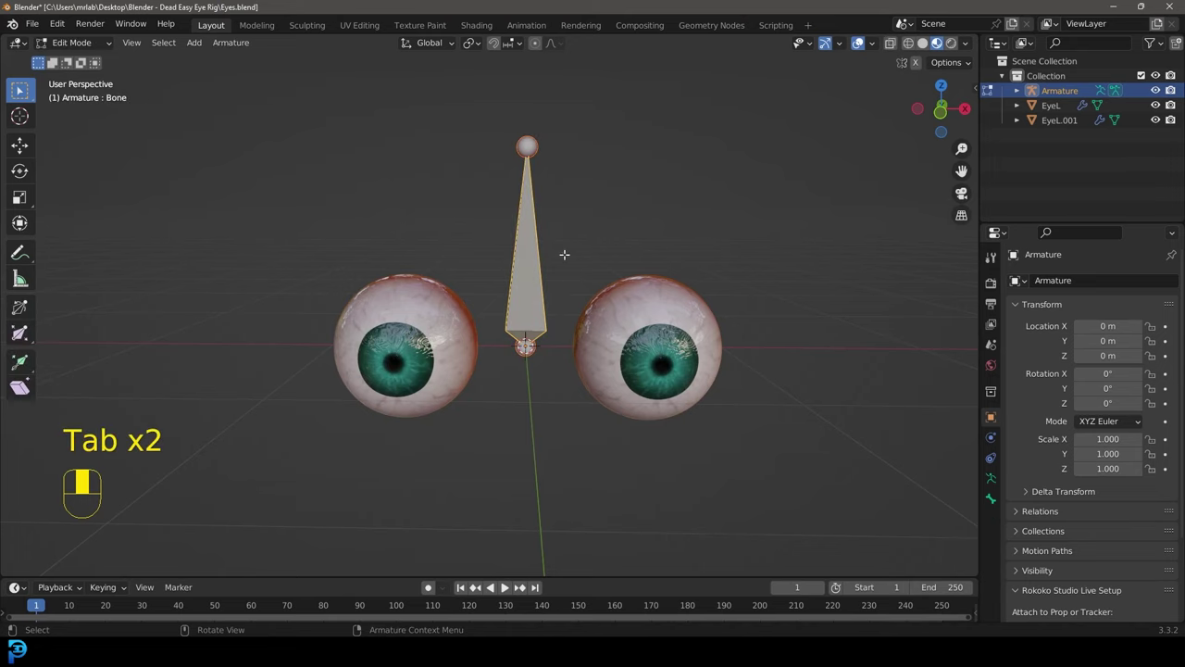
In front view, lower the bone about 0.64 m along Z and scale it up about 1.8 times.
middle_click_drag(398, 176, 478, 206)
key("KP_1")
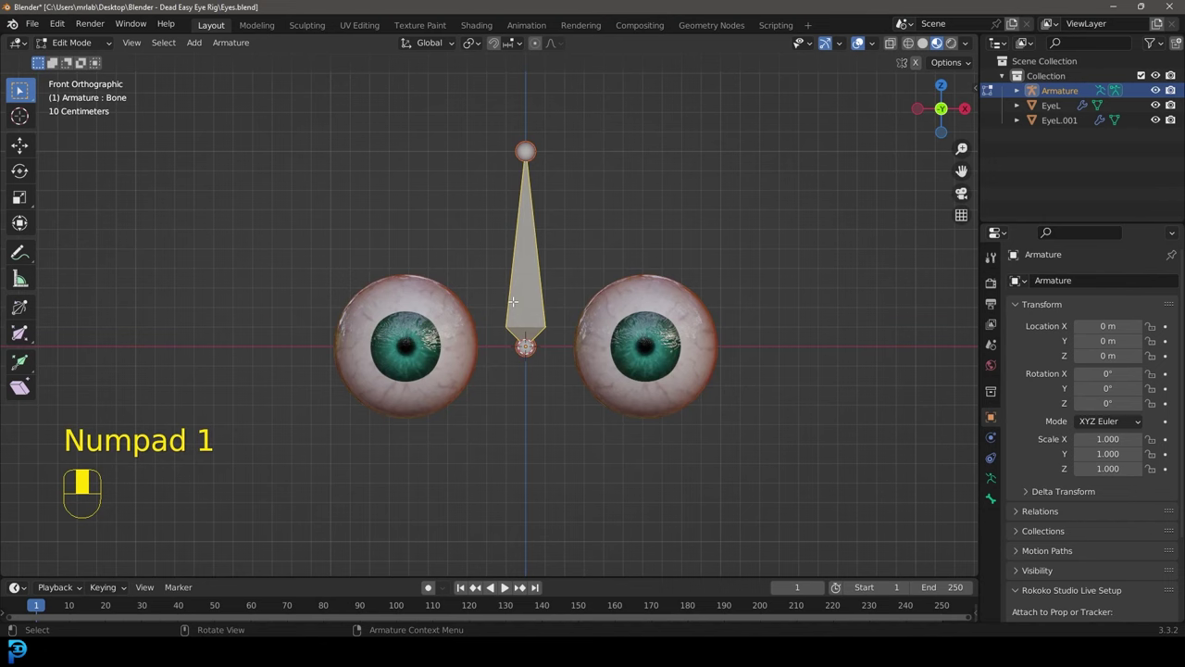
key("g")
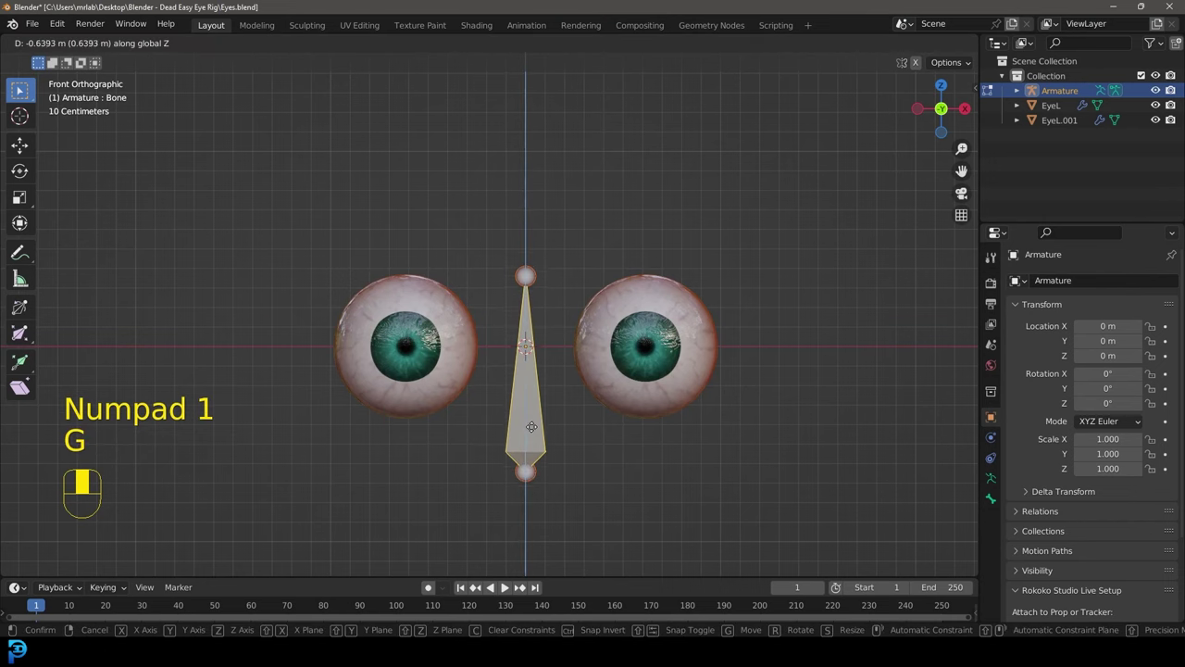
left_click(790, 338)
scroll(790, 337, "down", 3)
key("s")
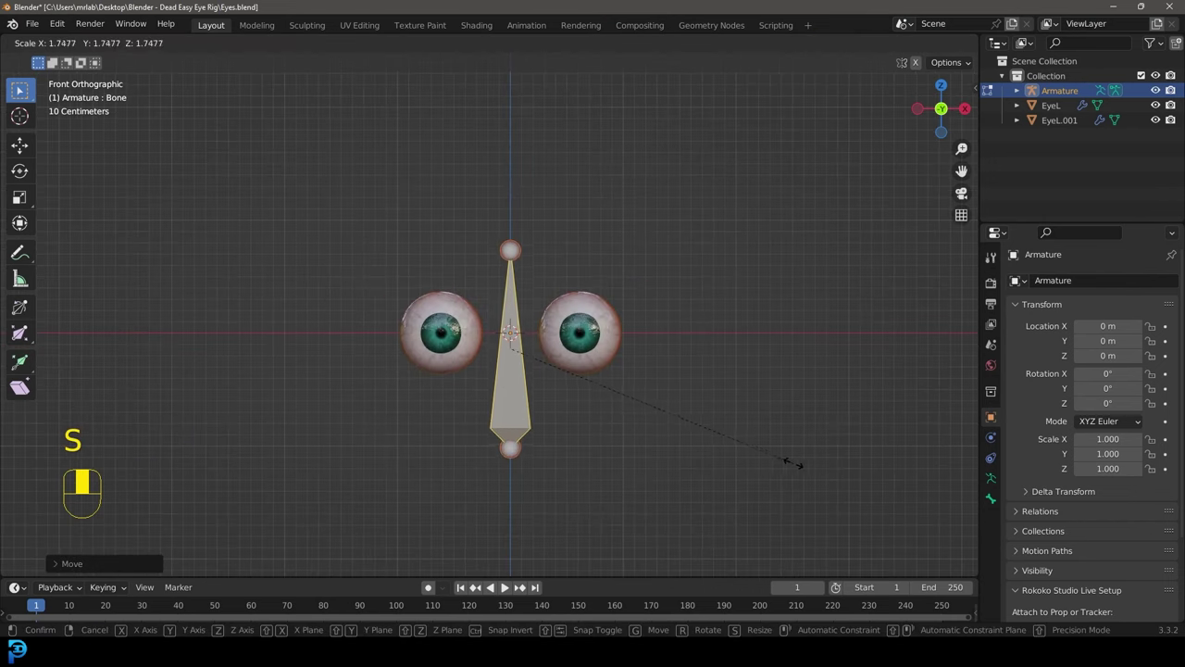
left_click(802, 463)
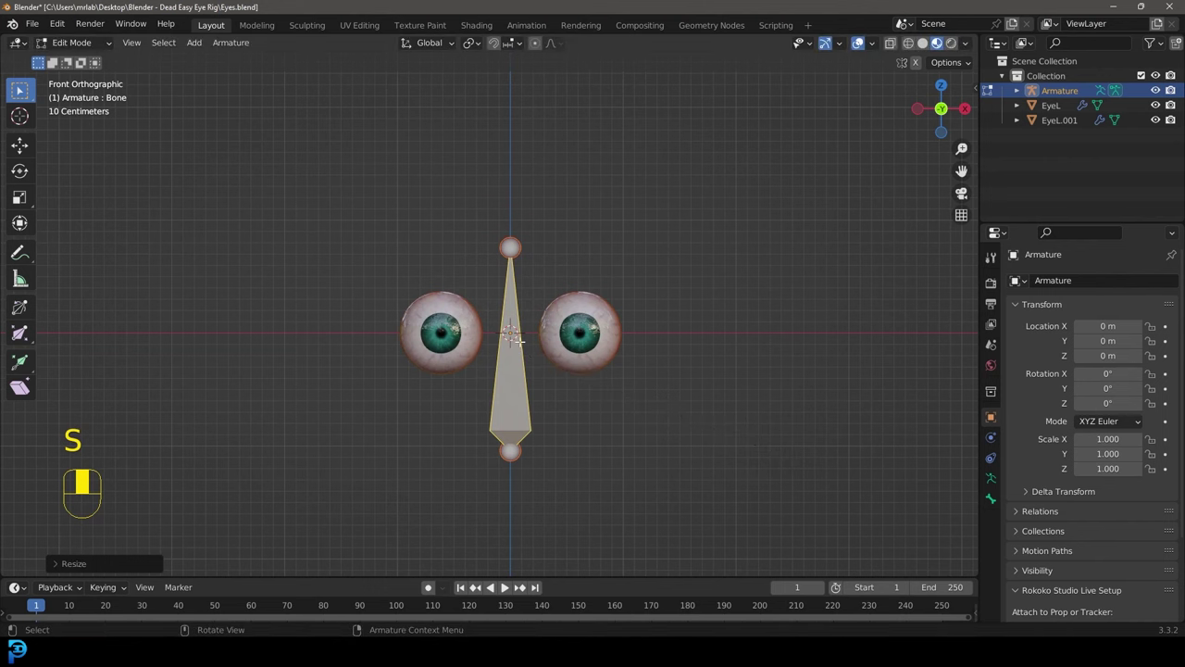
scroll(537, 333, "up", 2)
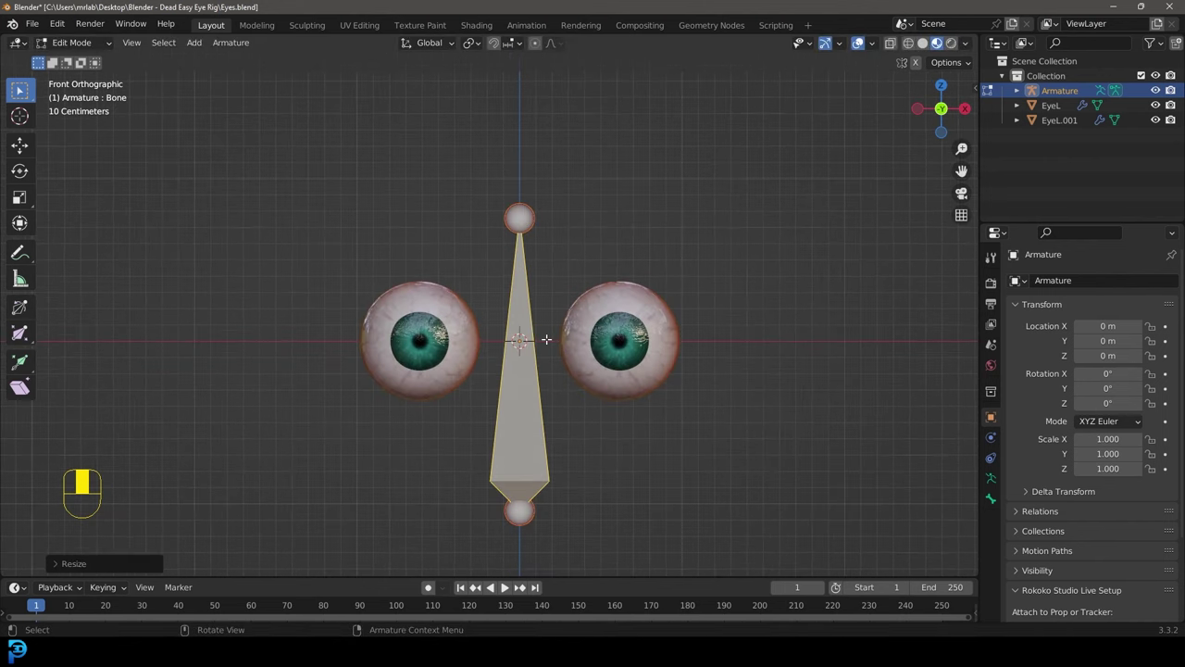
Rename the central bone to Head.
key("F2")
type("Head")
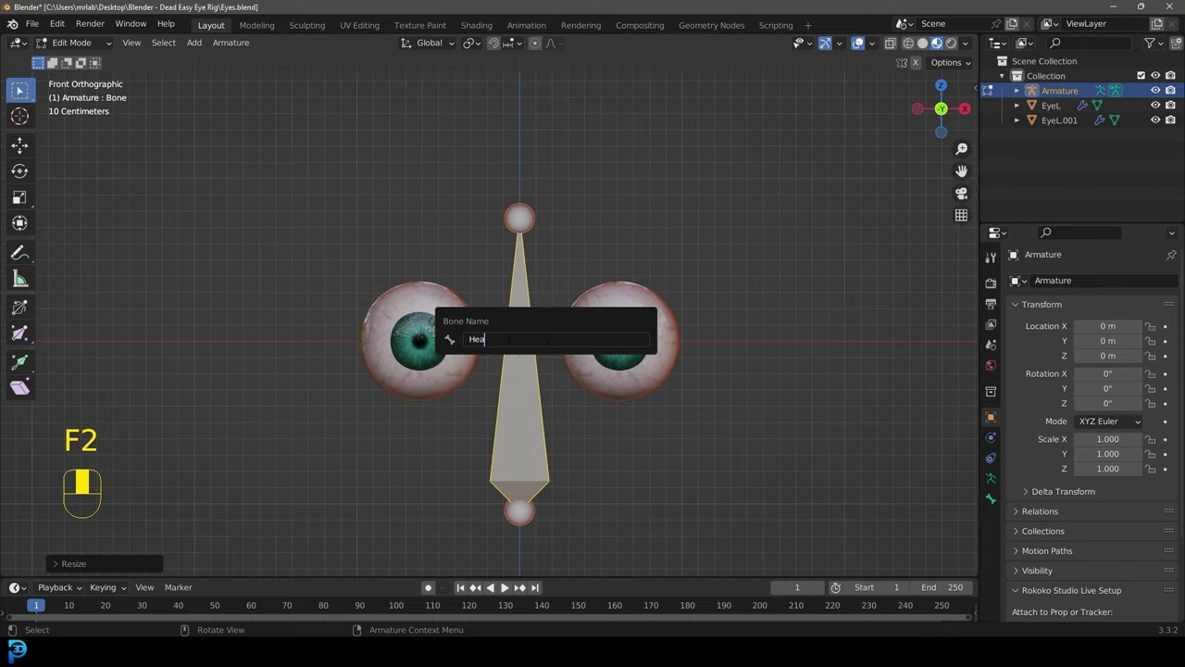
key("Return")
Duplicate the Head bone in front view and place the copy above the eye on the positive X side.
middle_click_drag(508, 340, 530, 331)
key("KP_1")
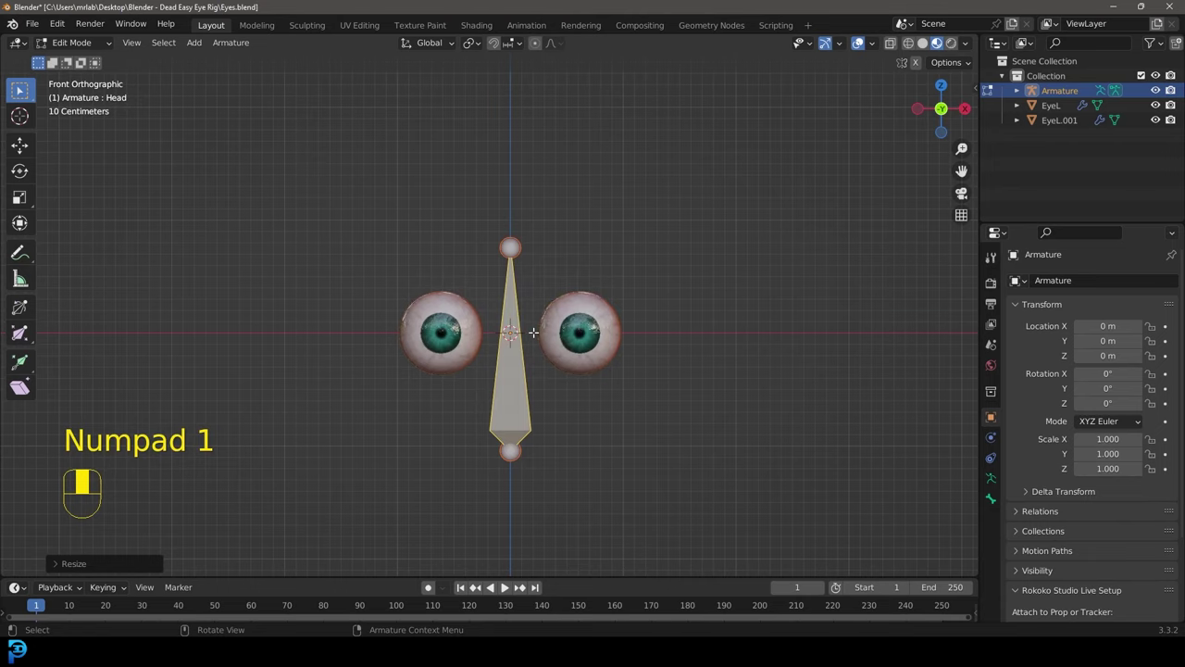
scroll(706, 387, "up", 5)
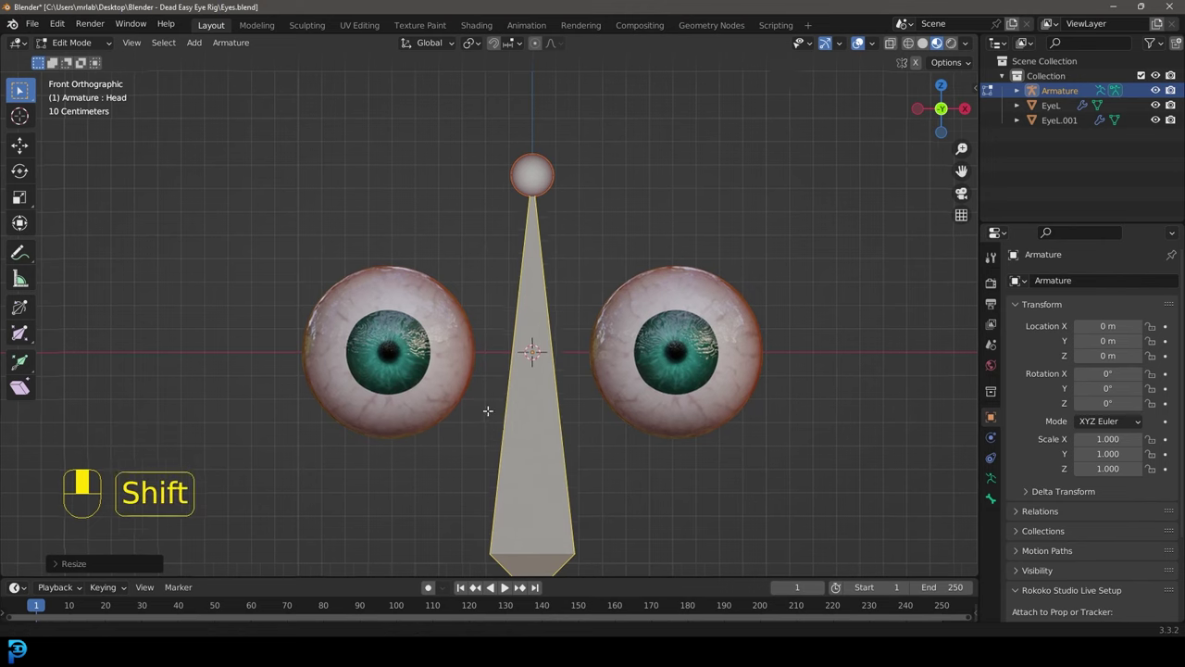
middle_click_drag(494, 415, 487, 379, "shift")
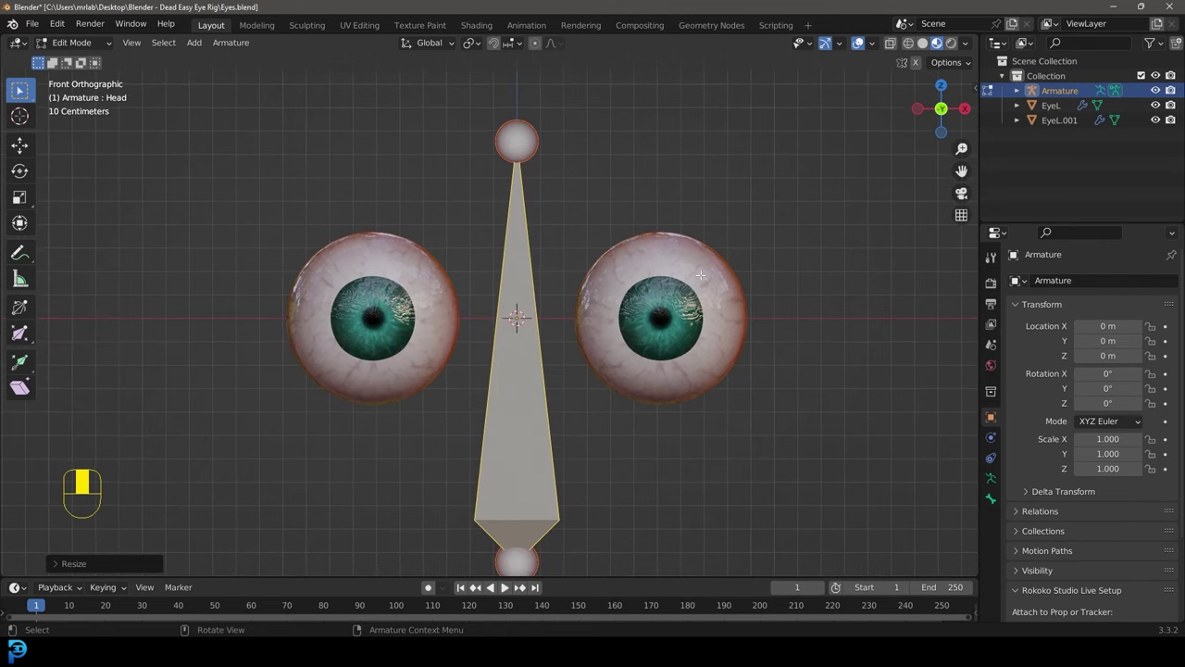
left_click(519, 350)
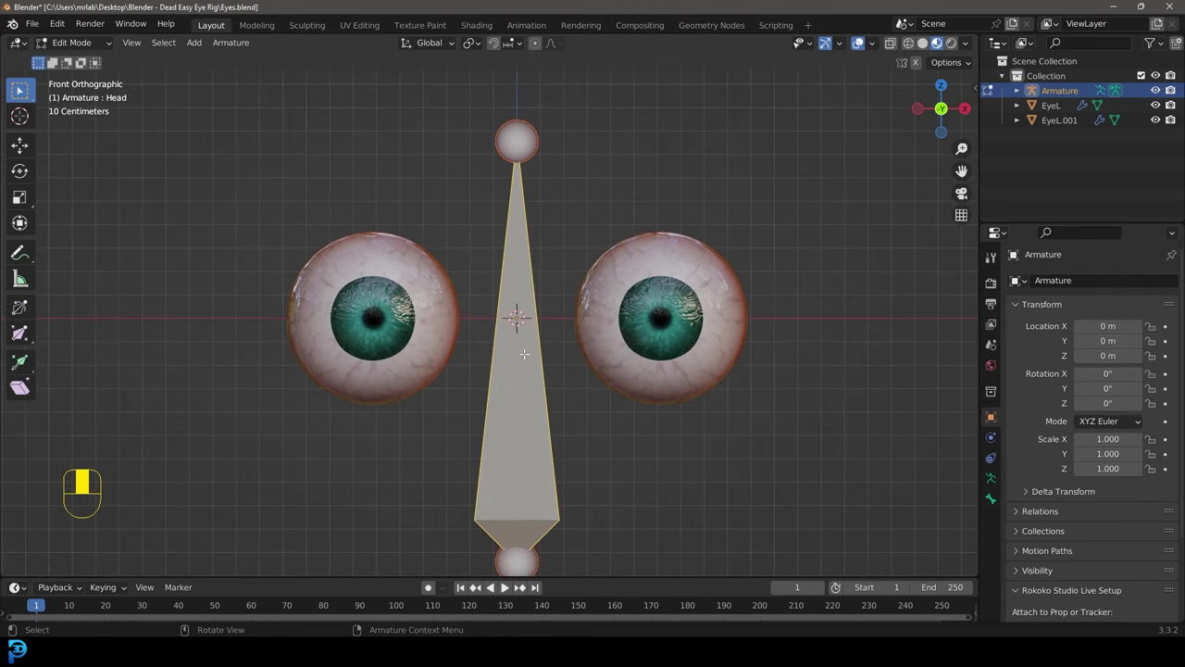
key("shift+d")
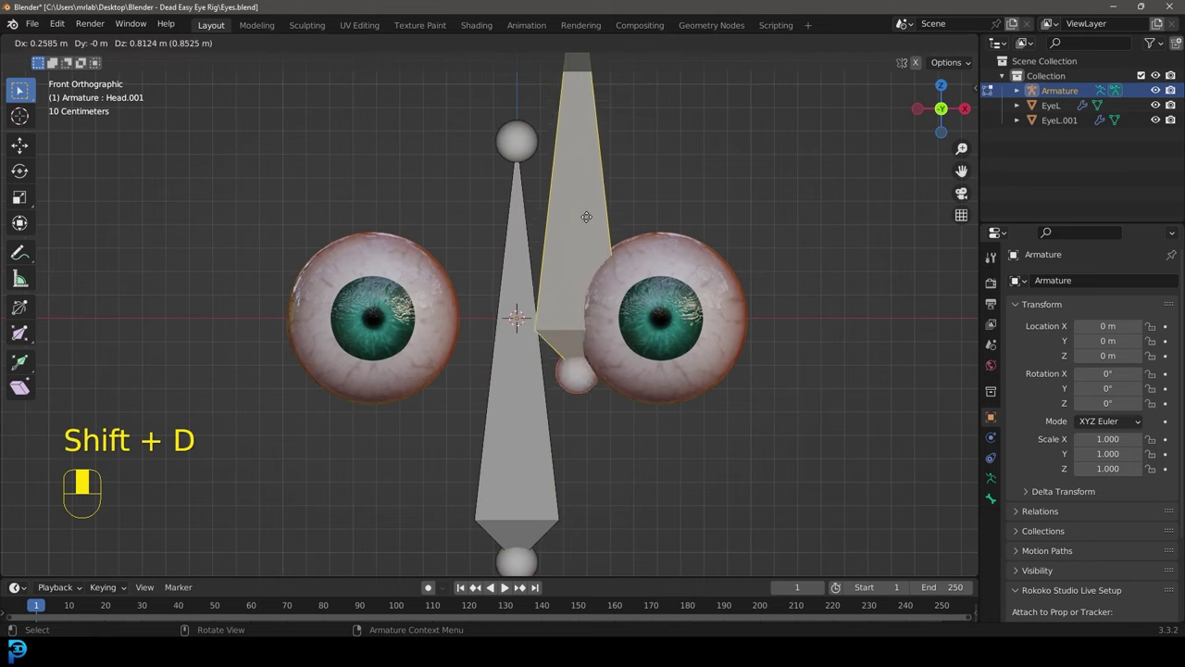
left_click(666, 196)
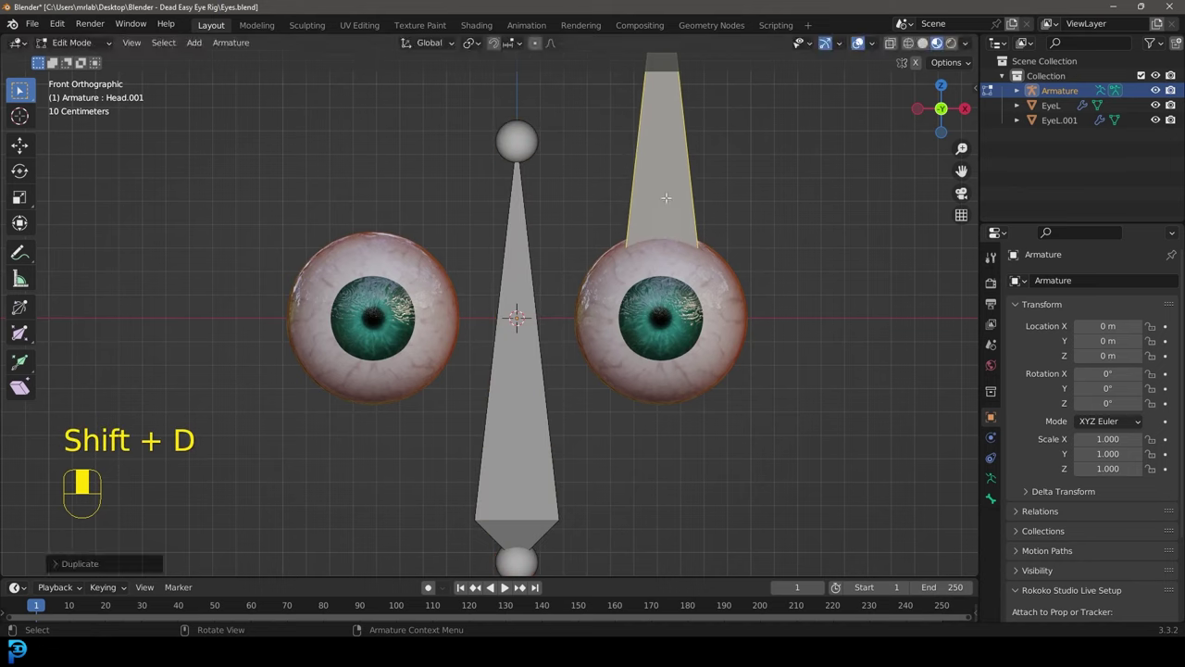
Switch the viewport to wireframe shading in front view so the duplicated bone's base shows inside the eye.
middle_click_drag(814, 253, 486, 294)
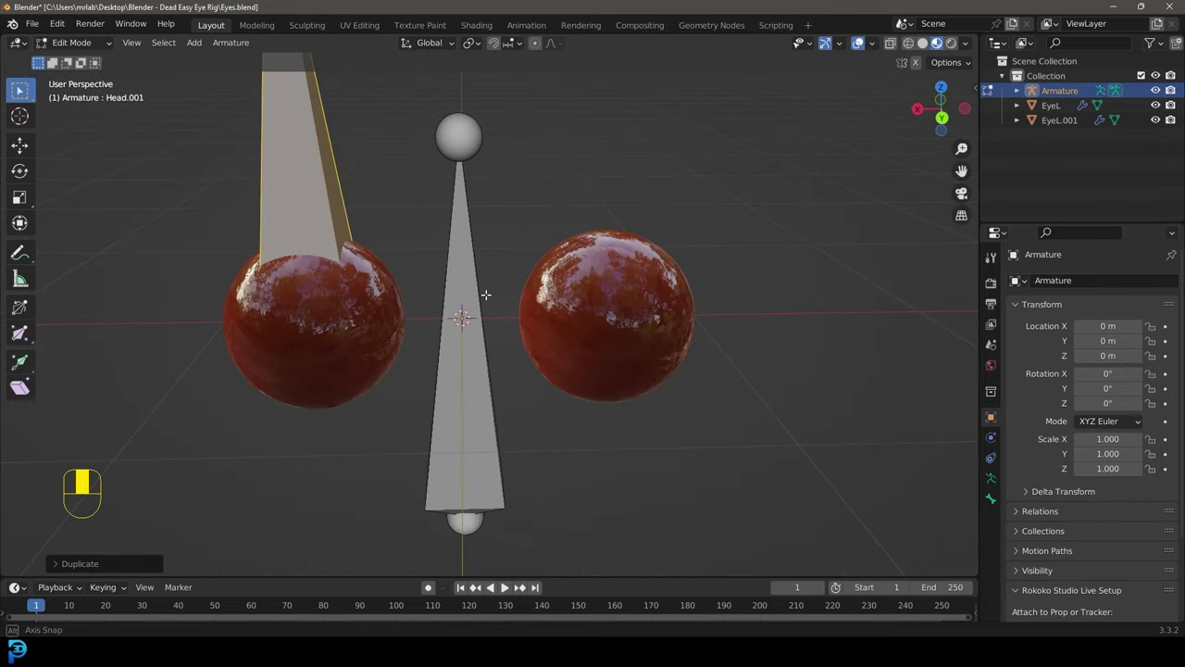
key("KP_1")
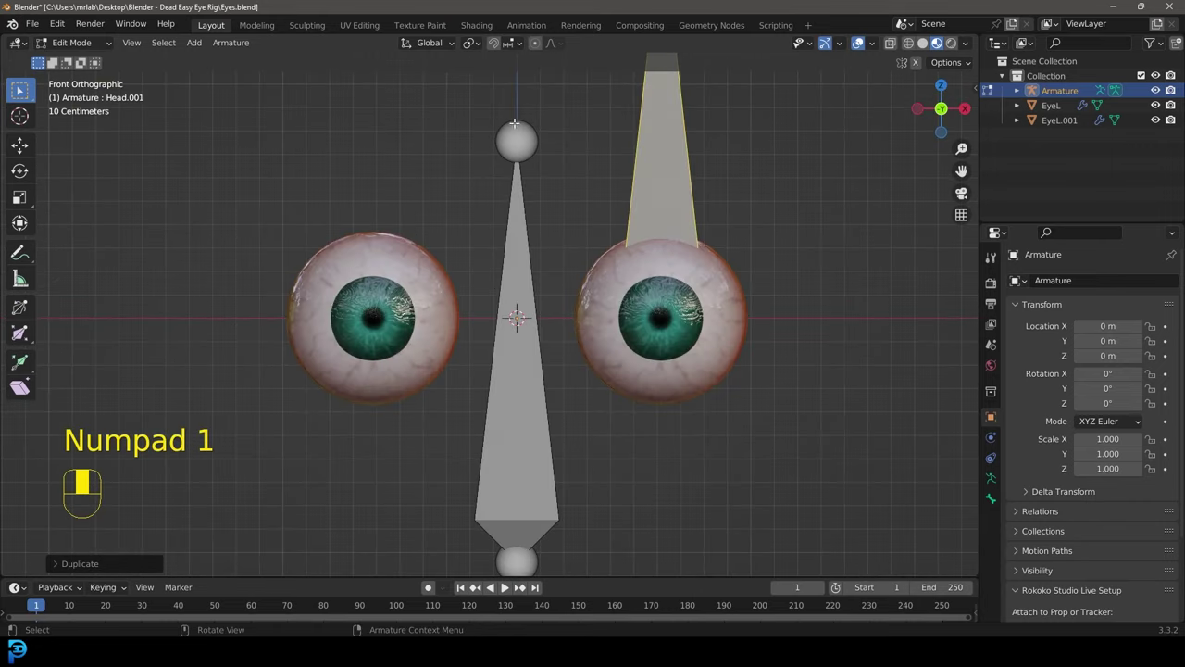
scroll(648, 275, "down", 3)
middle_click_drag(597, 256, 606, 300, "shift")
scroll(607, 300, "up", 1)
left_click(607, 299)
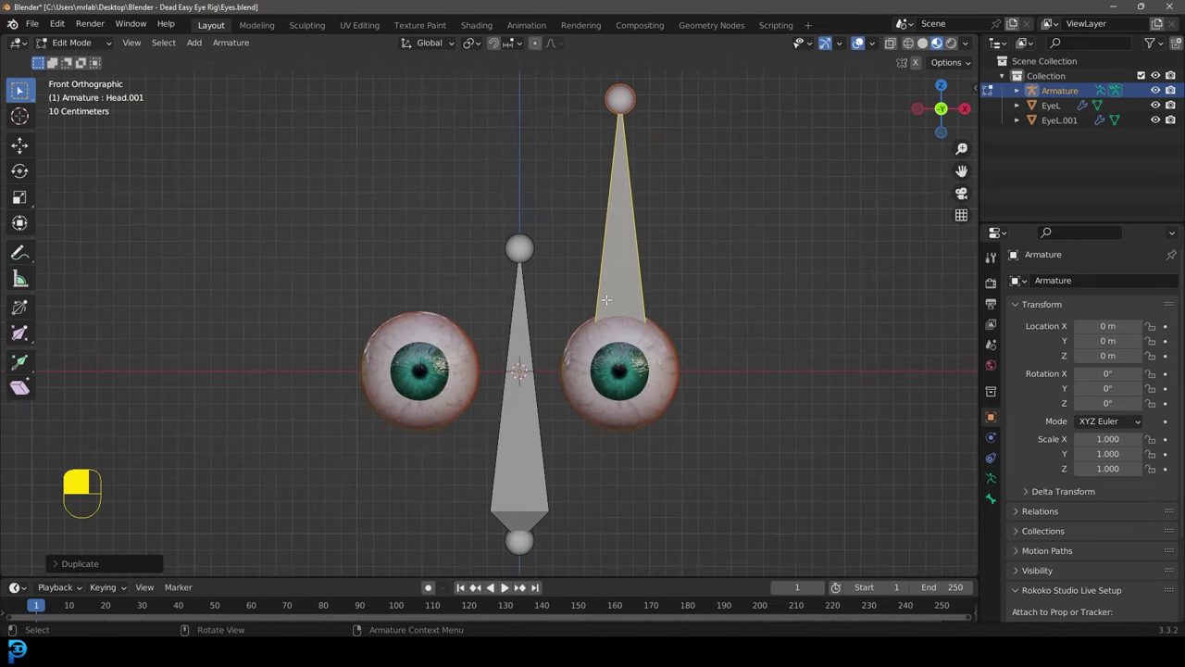
key("z")
left_click(569, 300)
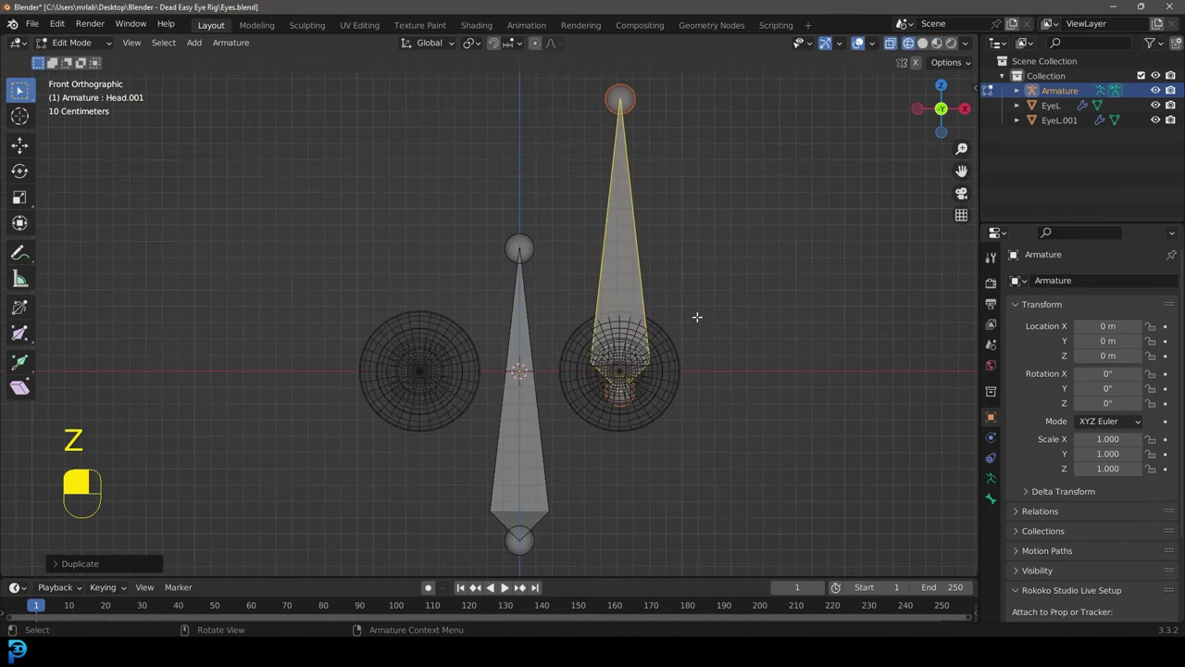
Move the duplicated bone up about 0.12 m in Z so its base sits at the centre of the eye.
scroll(633, 297, "up", 5)
key("g")
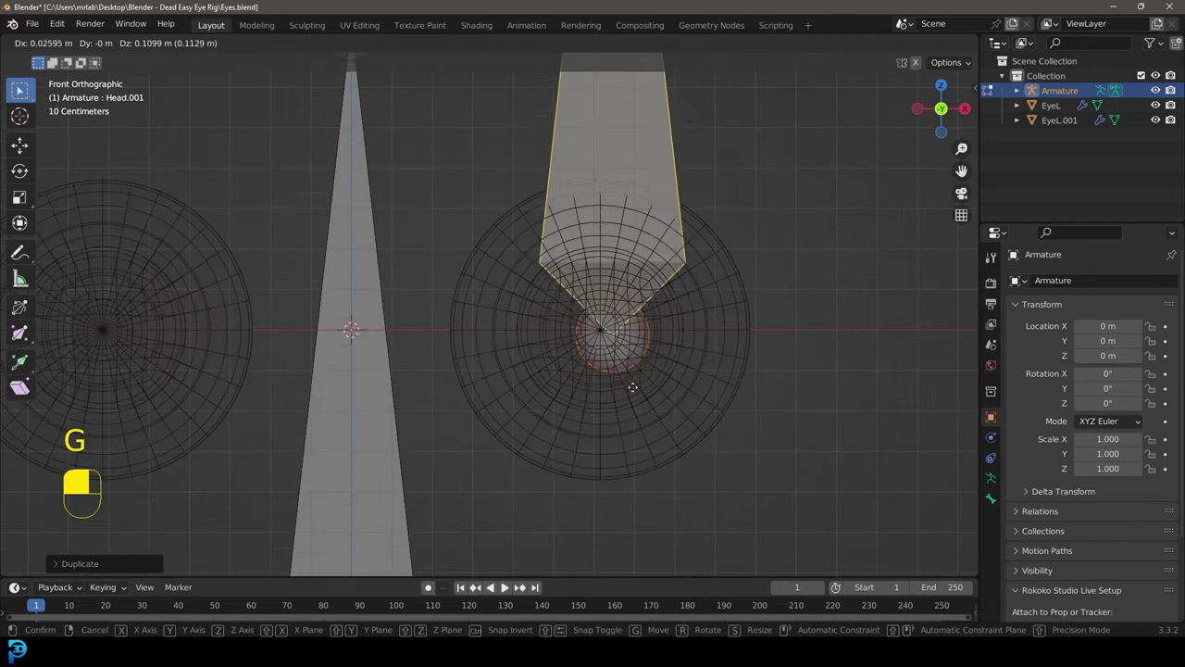
key("shift")
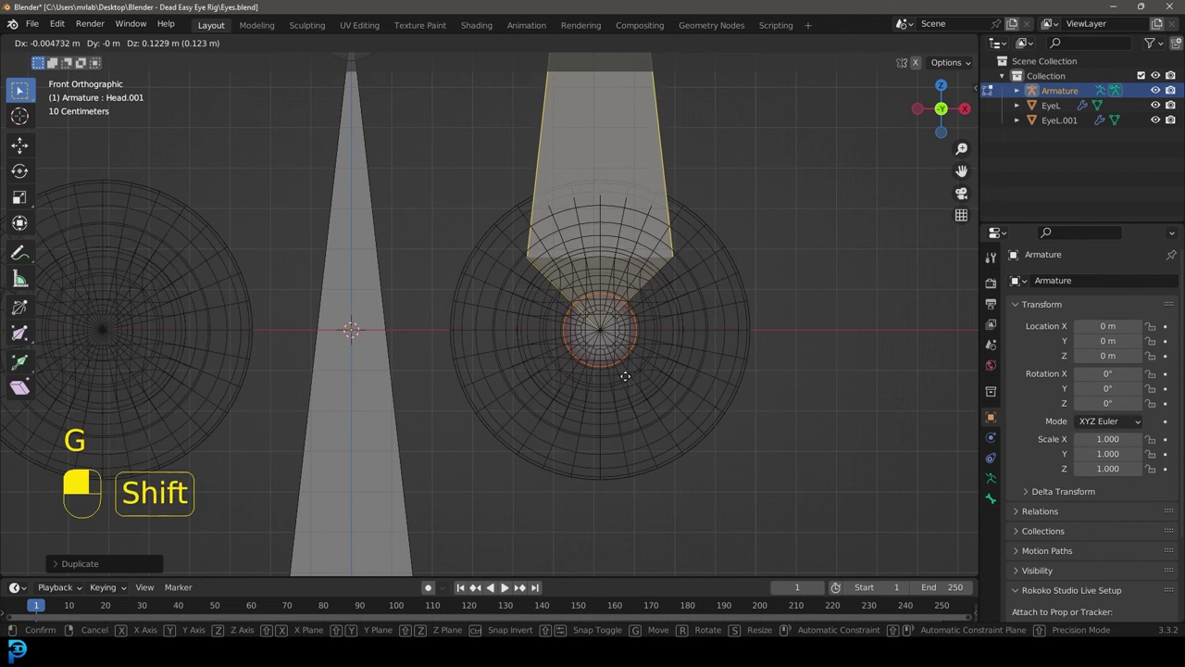
left_click(625, 375)
In right side view, rotate the duplicated bone about -90° so its tip points forward along negative Y.
key("KP_3")
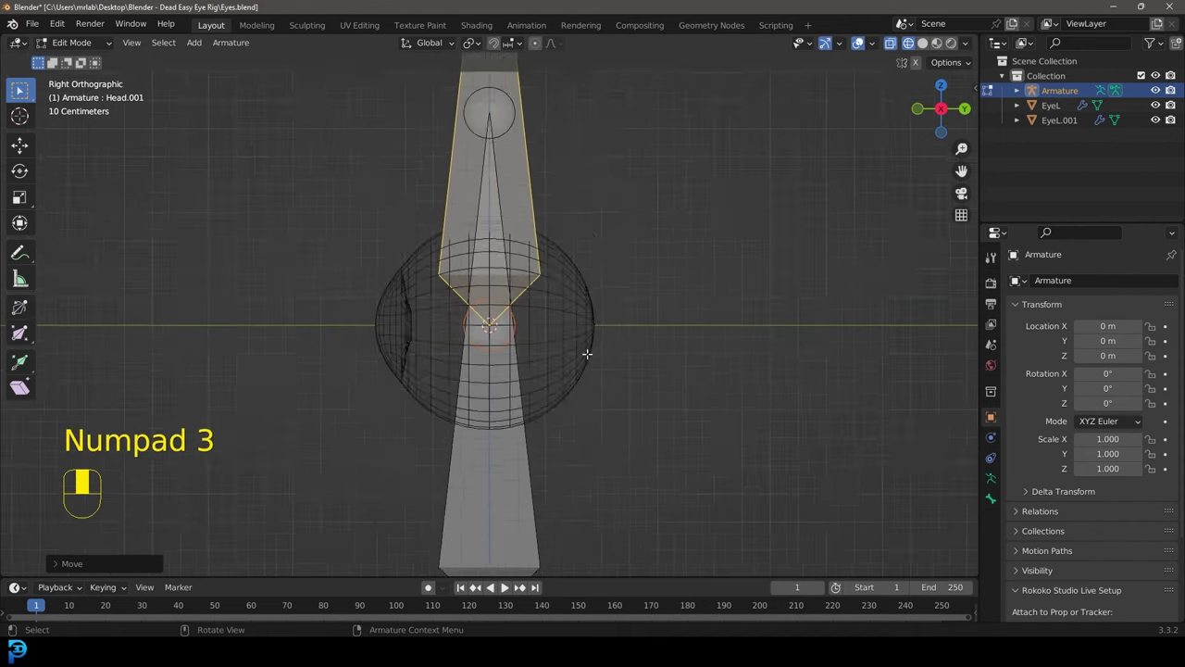
scroll(587, 353, "down", 3)
middle_click_drag(454, 294, 505, 351, "shift")
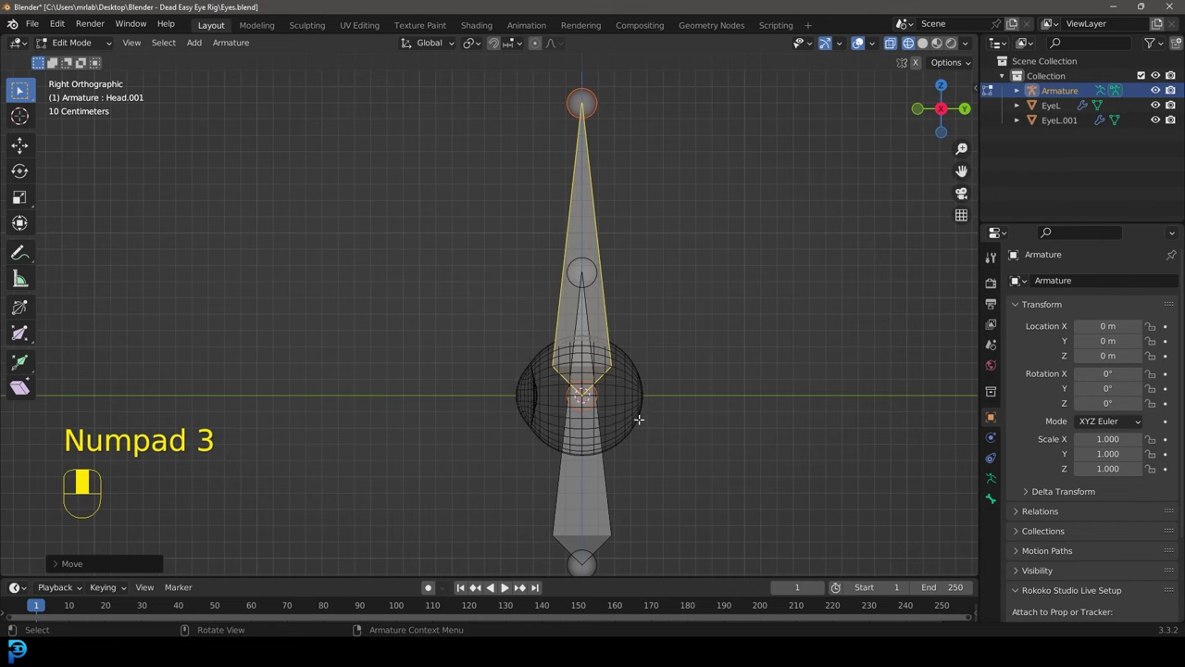
scroll(685, 417, "up", 2)
key("r")
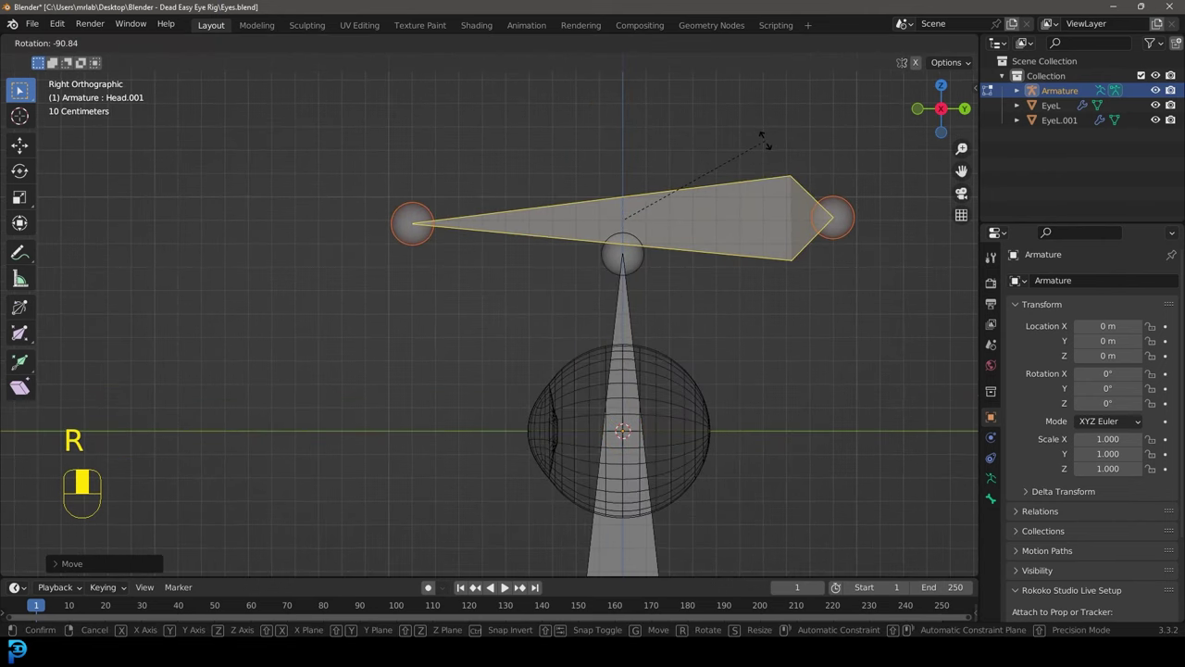
left_click(765, 141)
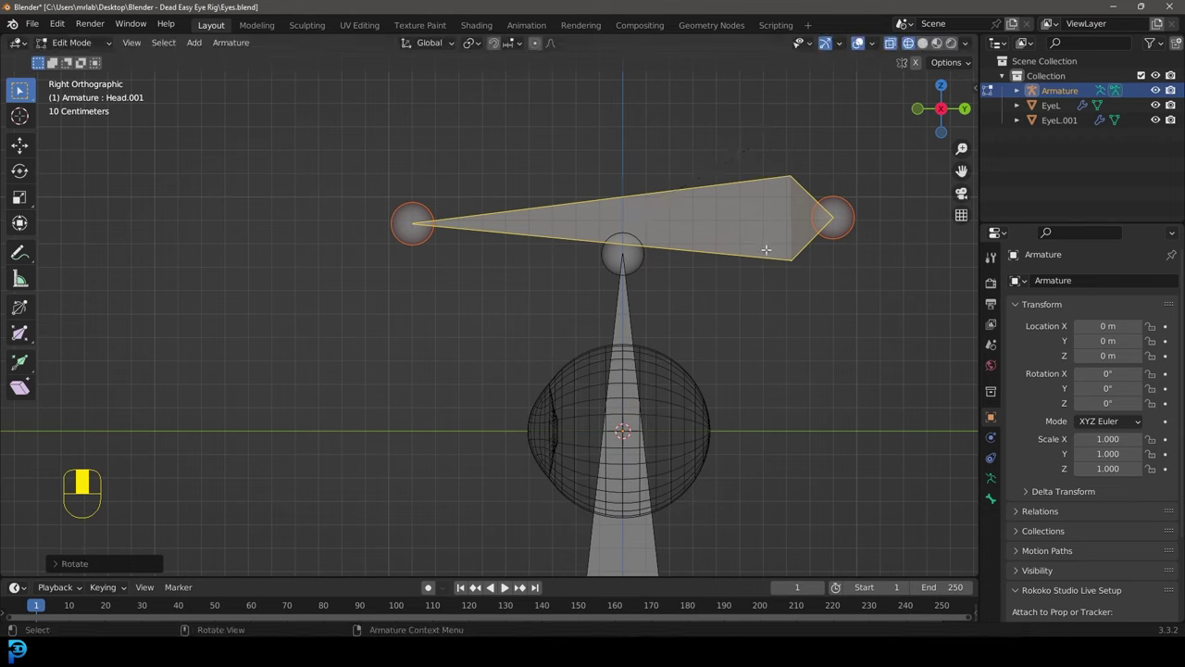
key("r")
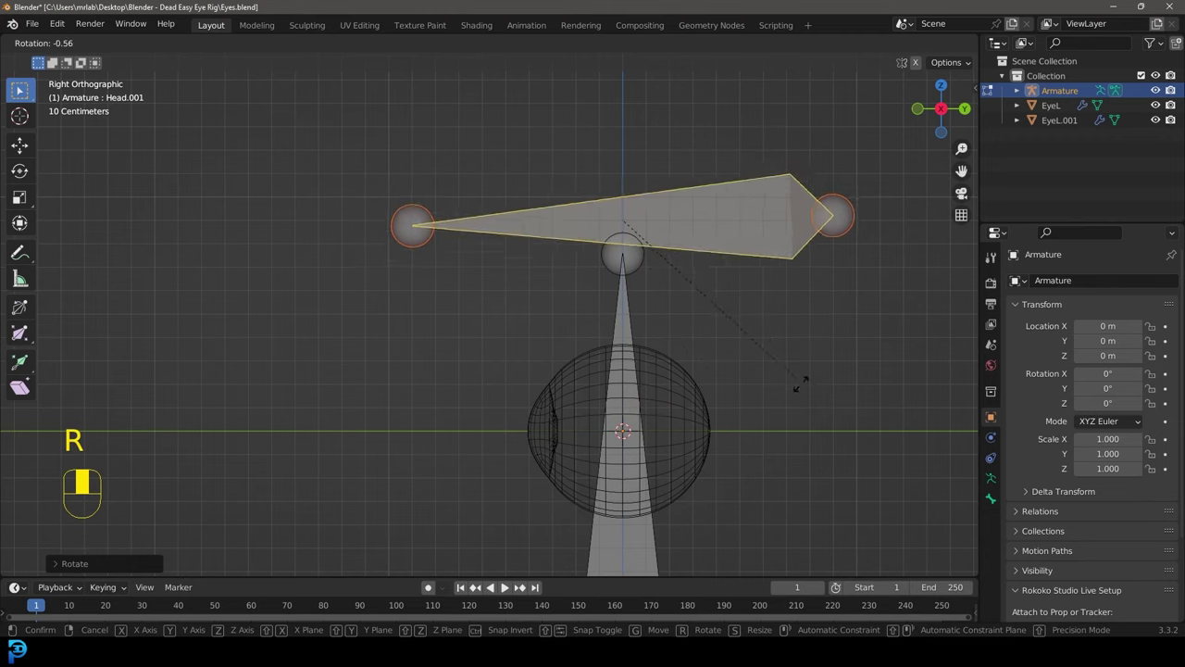
left_click(682, 307)
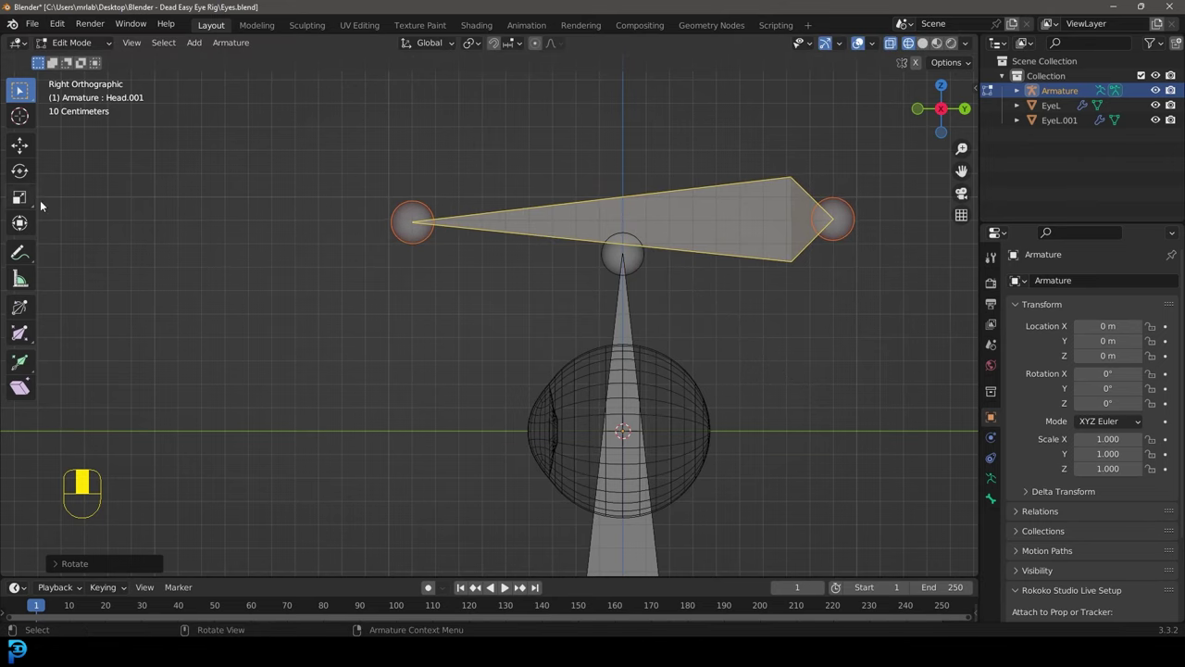
Flatten the rotated bone to perfectly horizontal by scaling it to 0 along Z.
key("s")
type("z")
type("0")
left_click(256, 219)
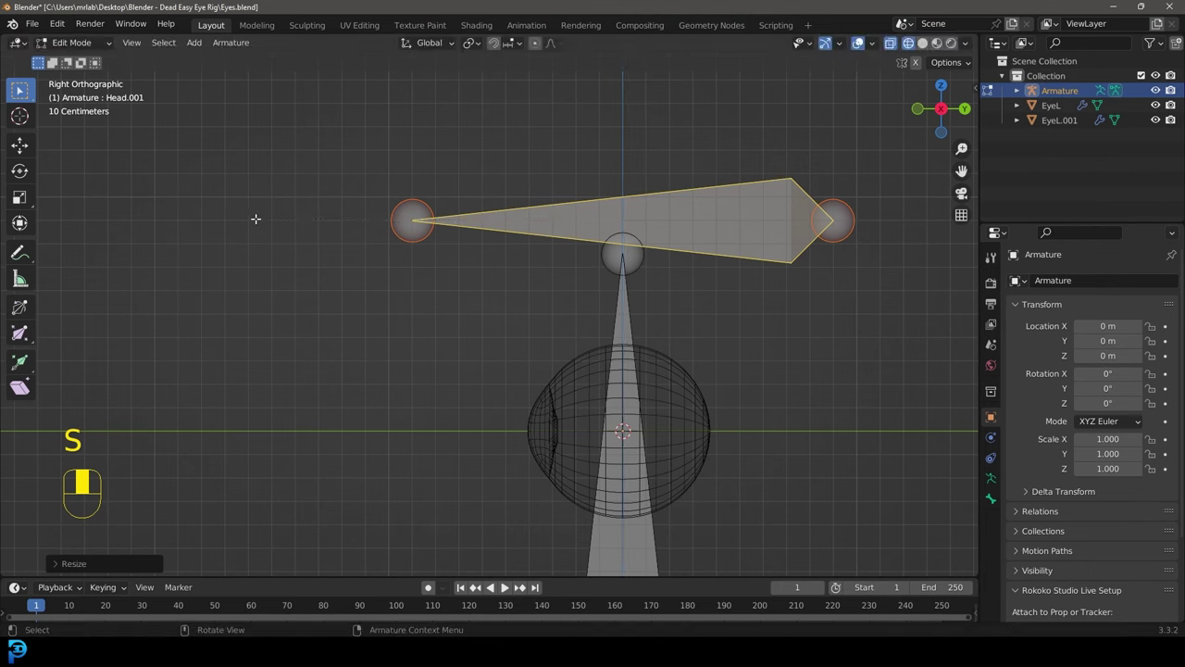
Move the horizontal bone about -0.9 m in Y and Z so its base sits at the eye's centre, and check its alignment from the front.
scroll(704, 234, "down", 2)
key("g")
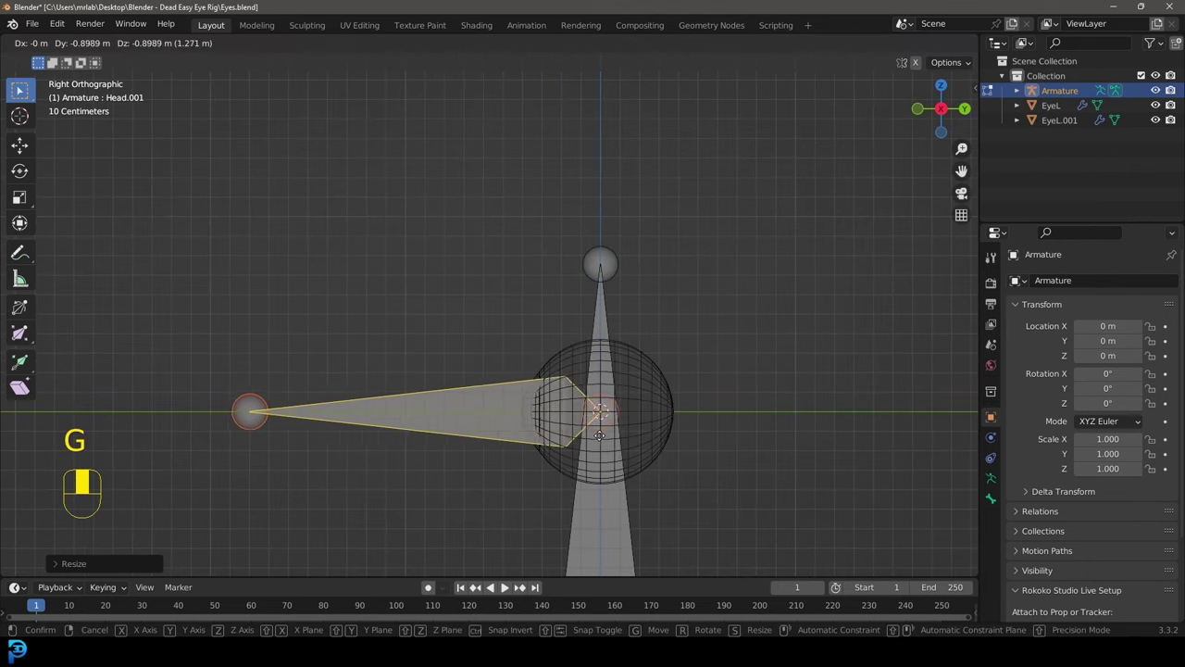
left_click(621, 433)
middle_click_drag(621, 433, 597, 355, "shift")
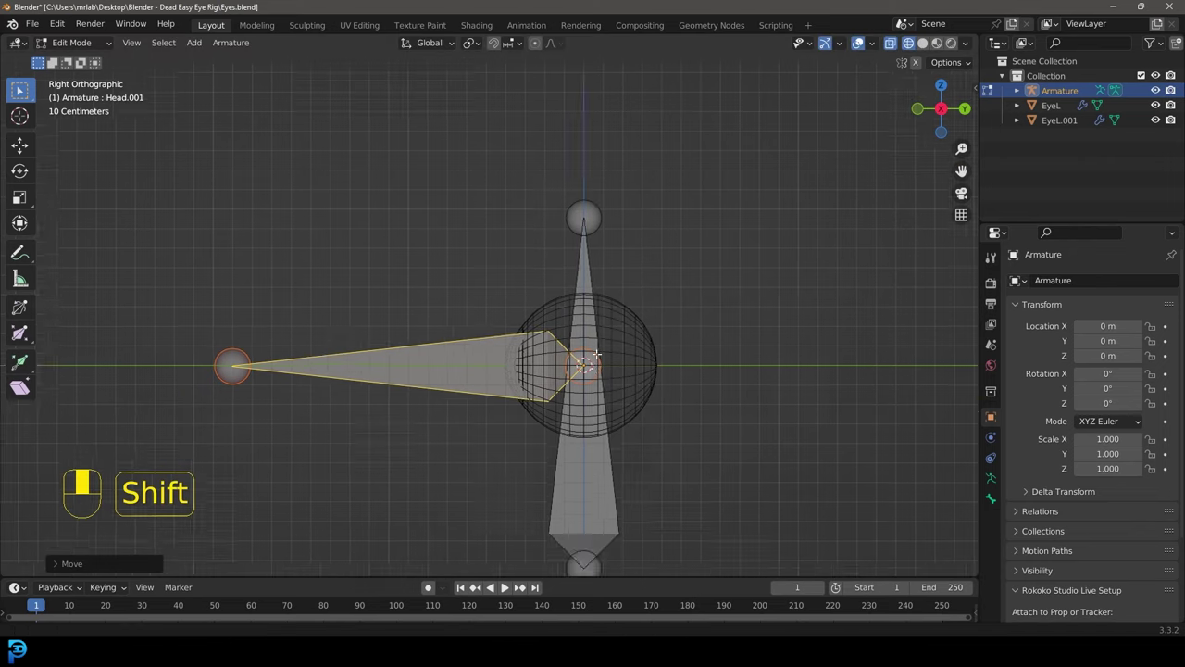
scroll(597, 354, "up", 5)
key("KP_1")
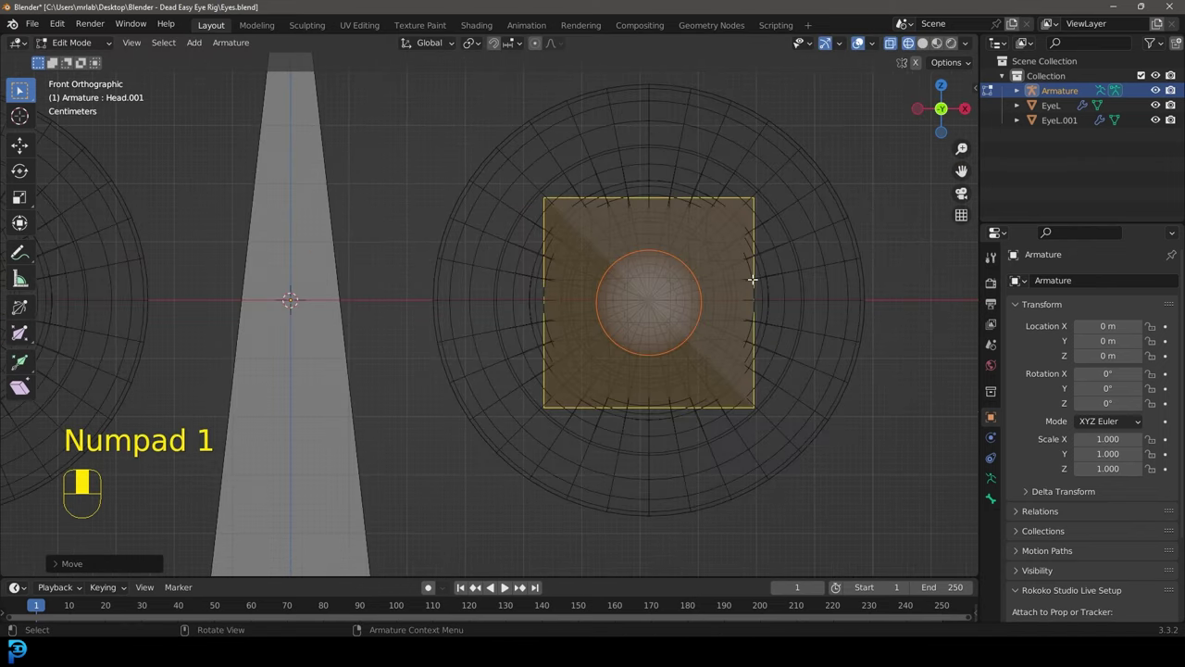
scroll(500, 346, "down", 5)
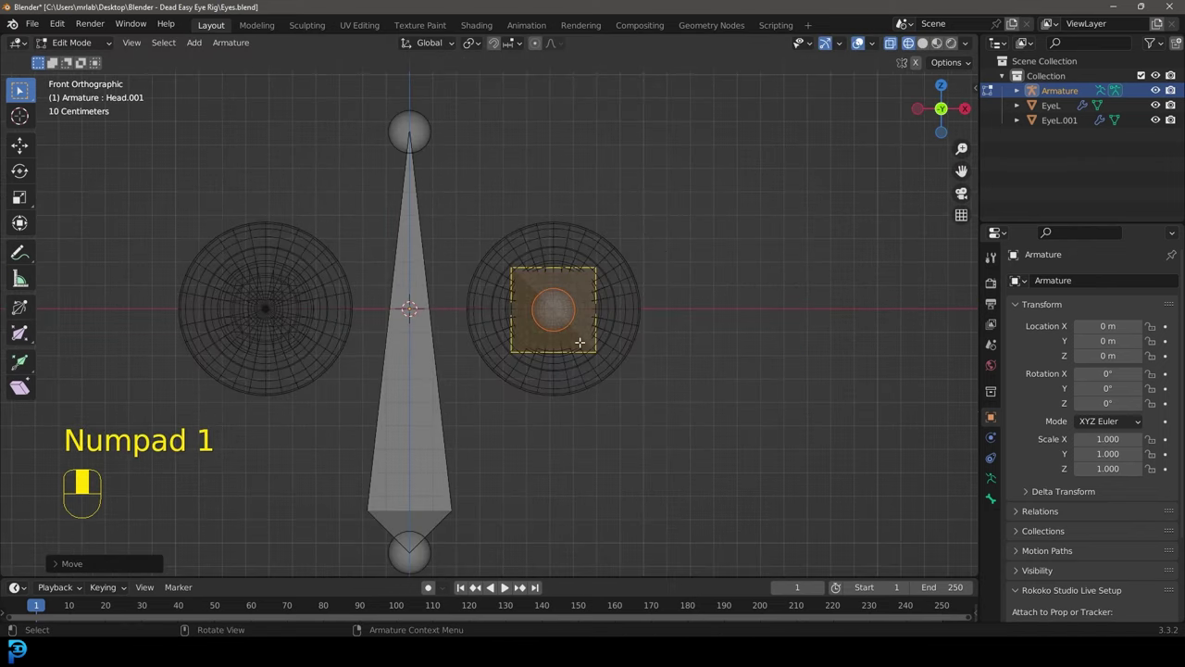
In right side view, shorten the eye bone by moving its tip along Y to just in front of the eyeball.
key("KP_3")
scroll(579, 342, "down", 2)
left_click_drag(180, 387, 346, 237)
scroll(303, 333, "up", 3)
key("g")
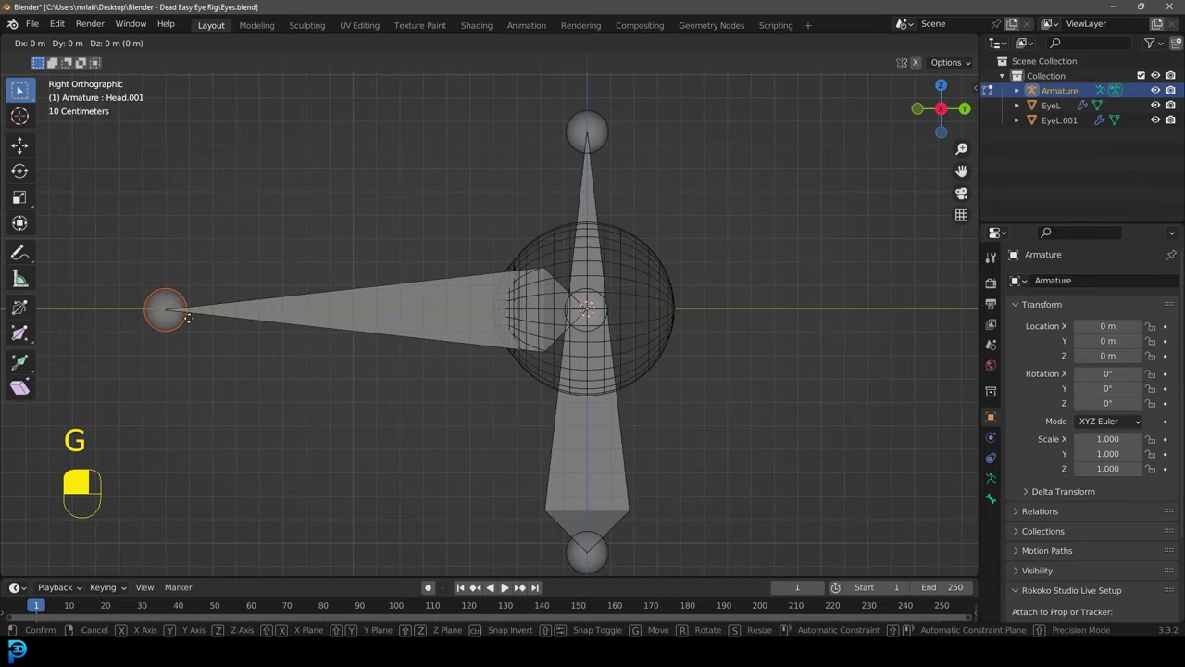
key("y")
left_click(446, 353)
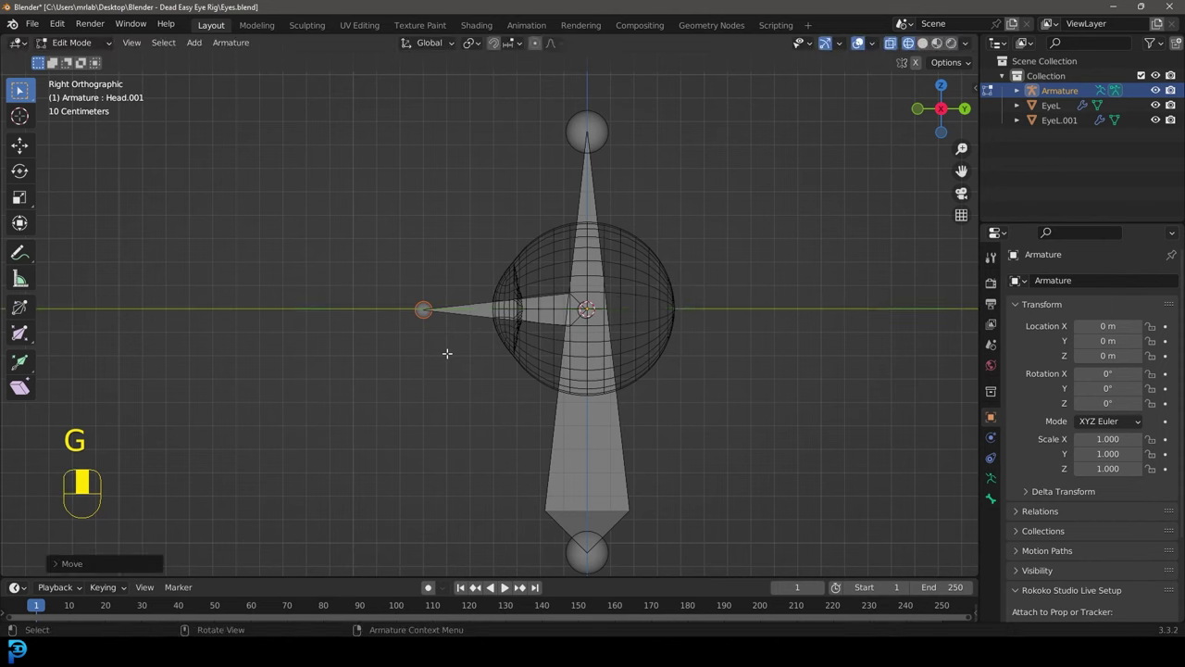
Rename the eye bone on the positive X side to Eye.L.
middle_click_drag(444, 354, 818, 273)
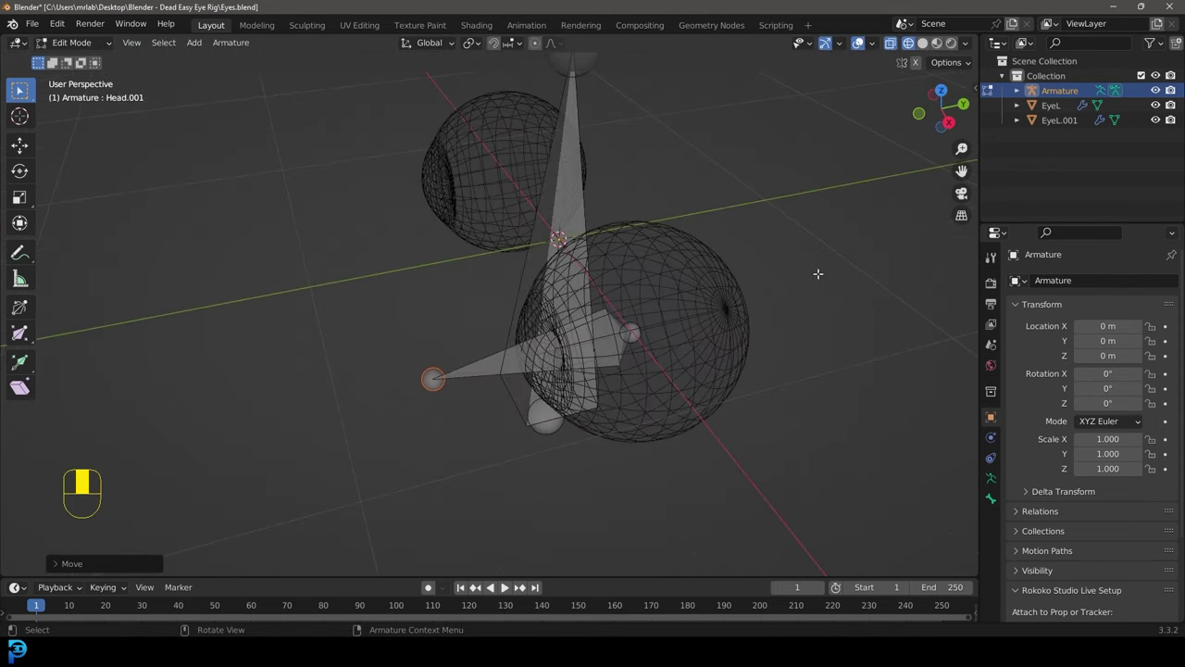
middle_click_drag(541, 349, 618, 313)
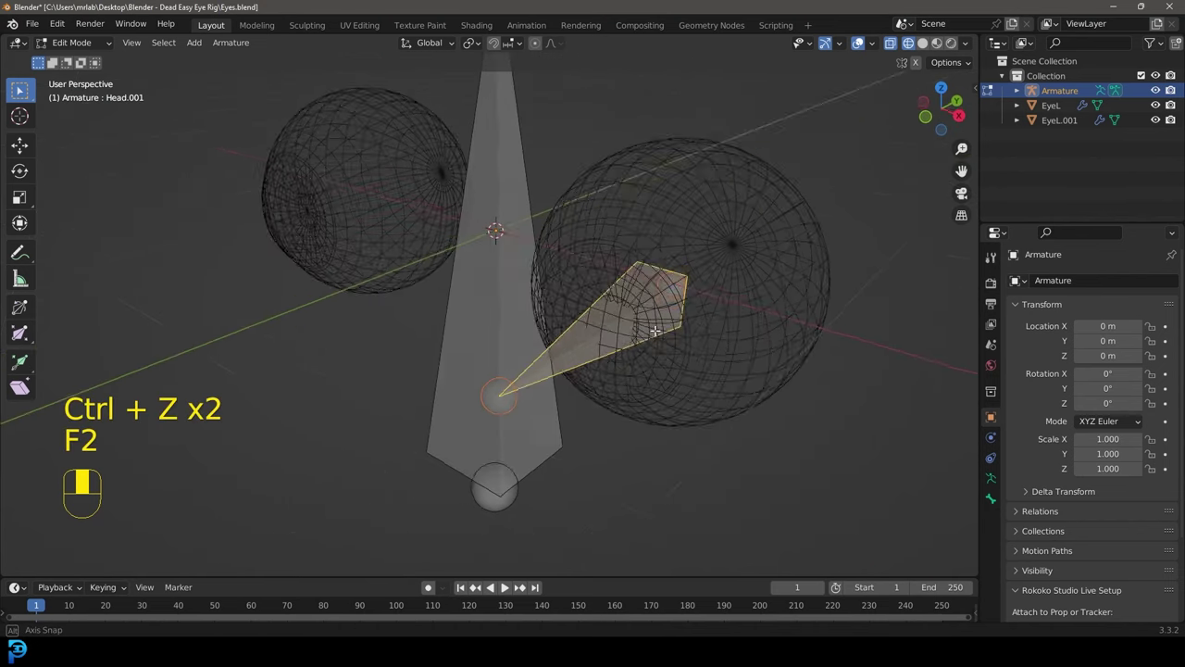
middle_click_drag(655, 329, 656, 308)
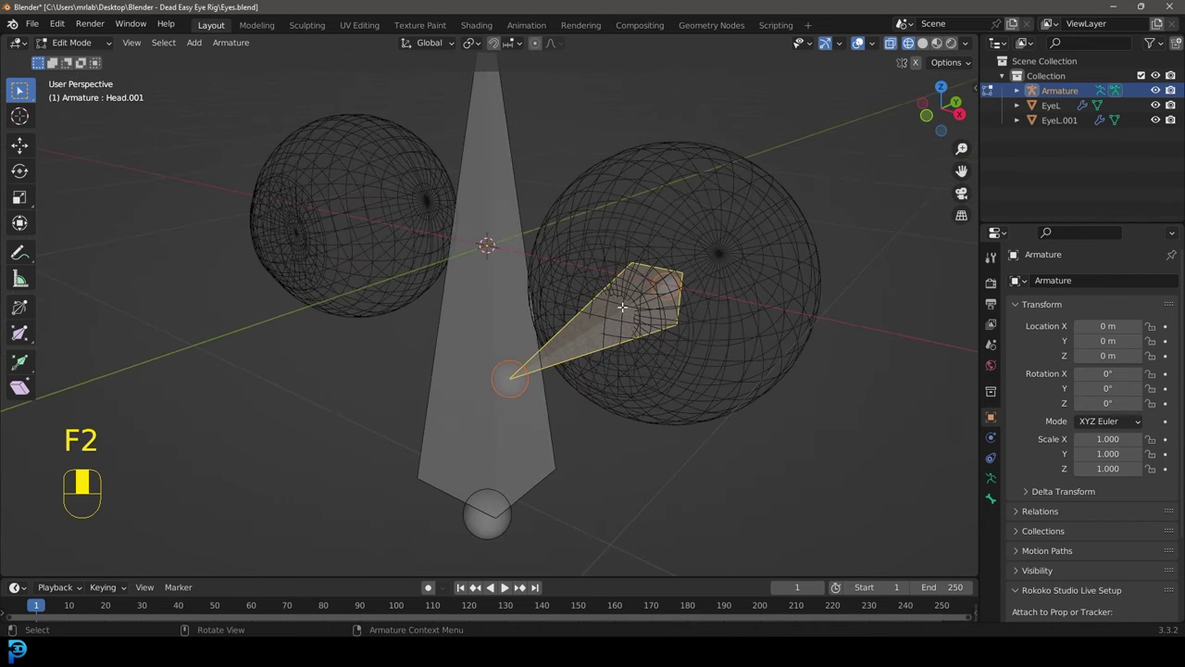
key("F2")
type("E")
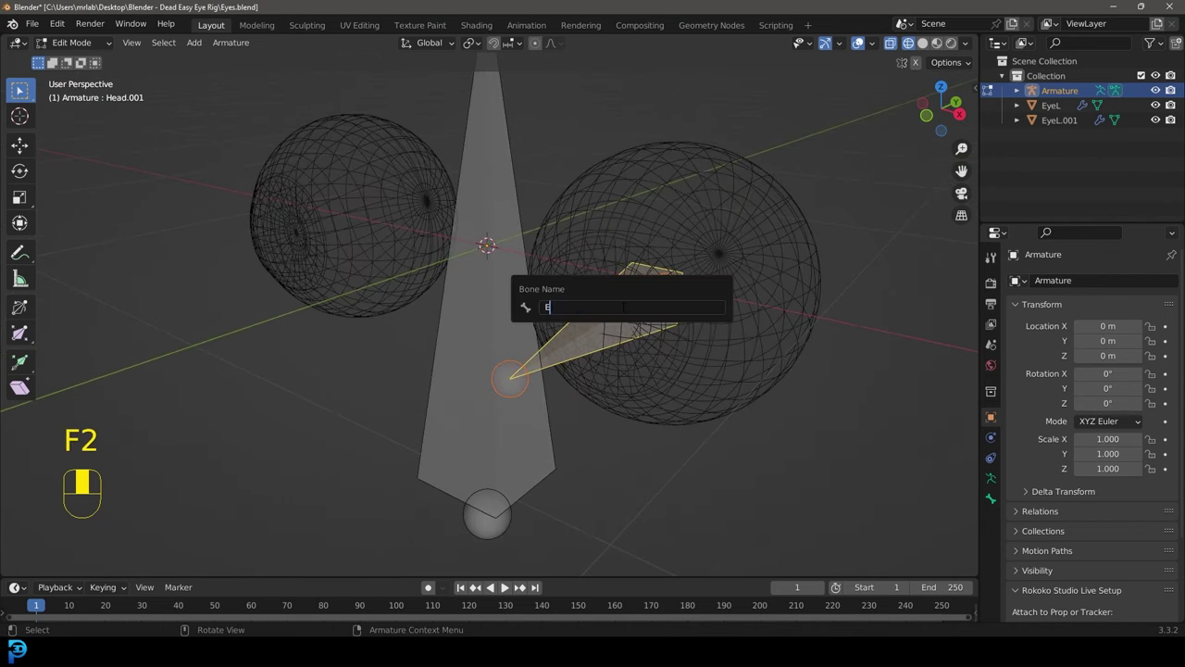
type("ye.L")
key("Return")
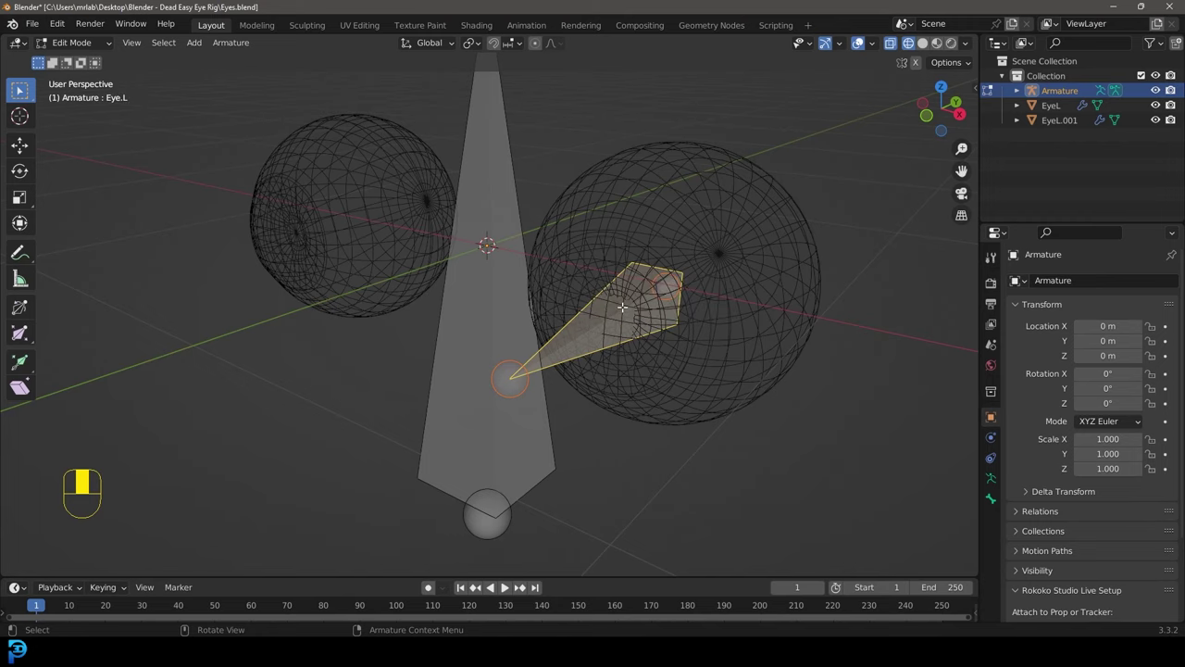
Parent the Eye.L bone to the Head bone with Keep Offset.
middle_click_drag(601, 330, 547, 293)
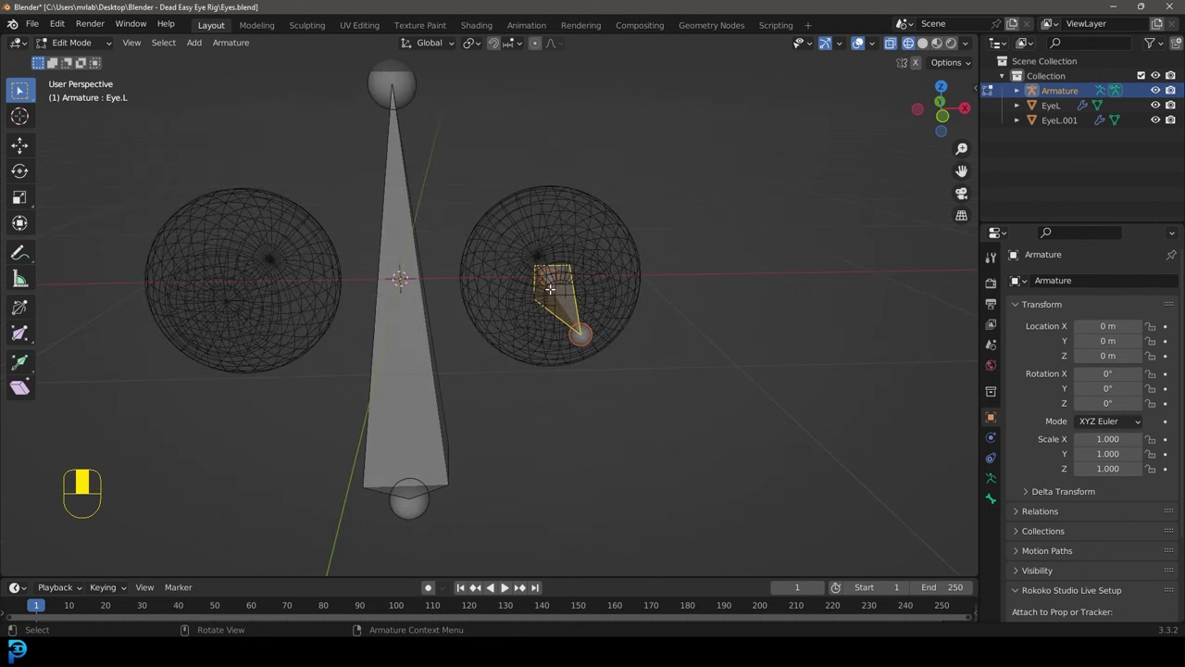
left_click(417, 243, "shift")
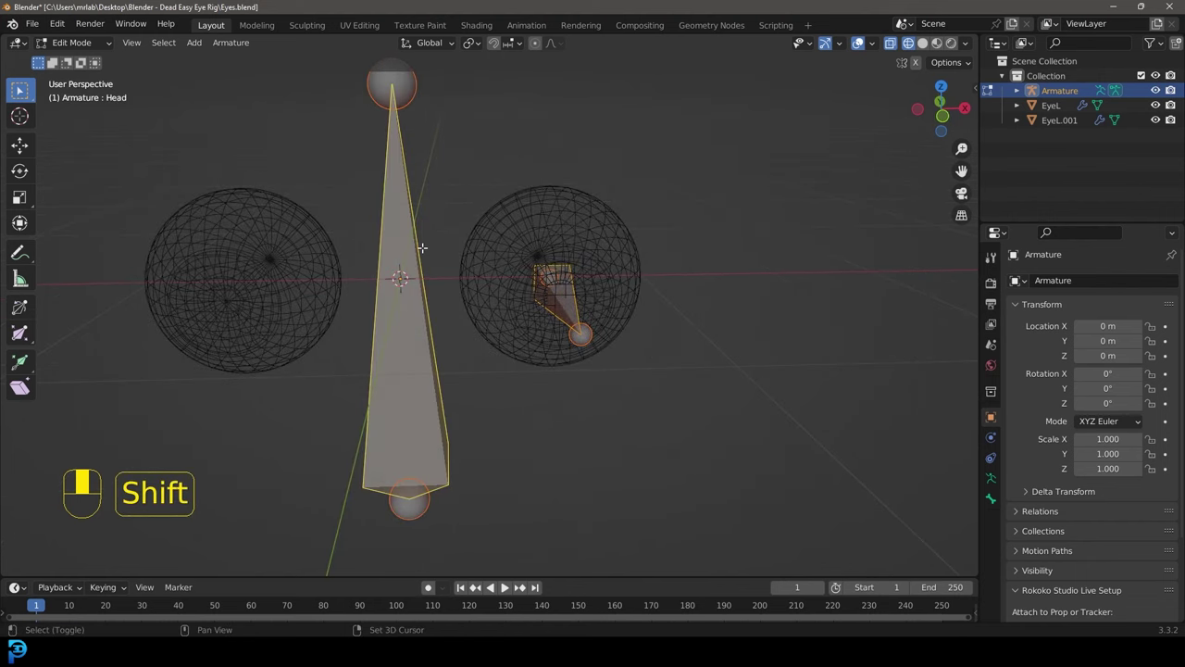
middle_click_drag(421, 247, 465, 252)
key("ctrl+p")
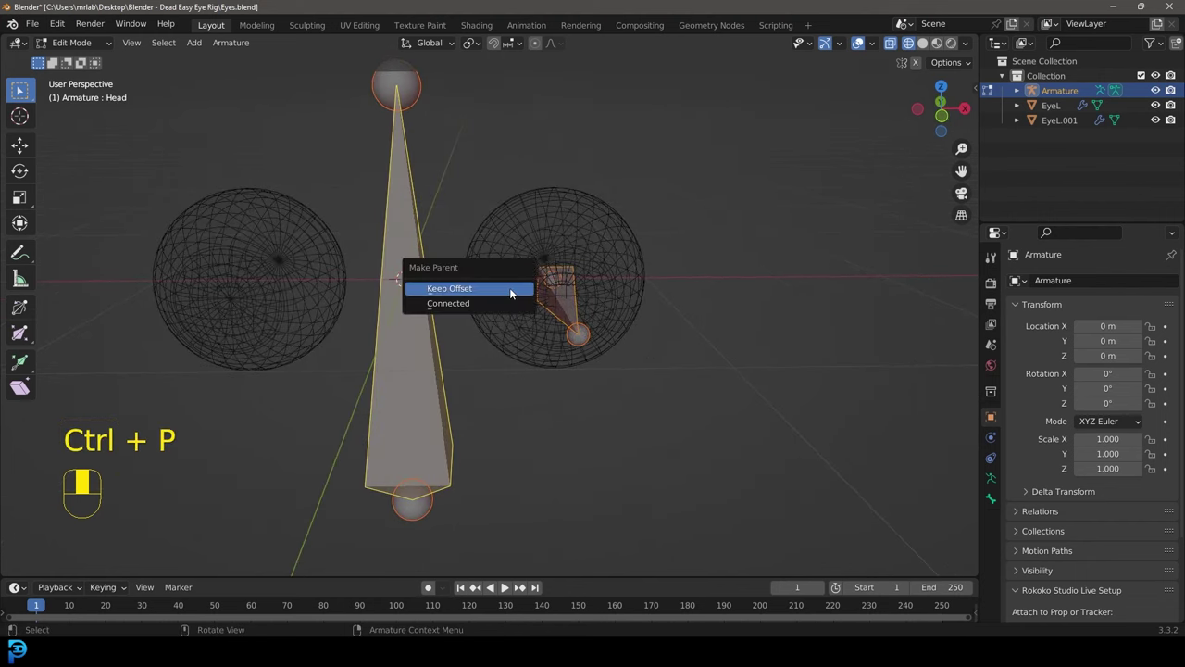
left_click(486, 289)
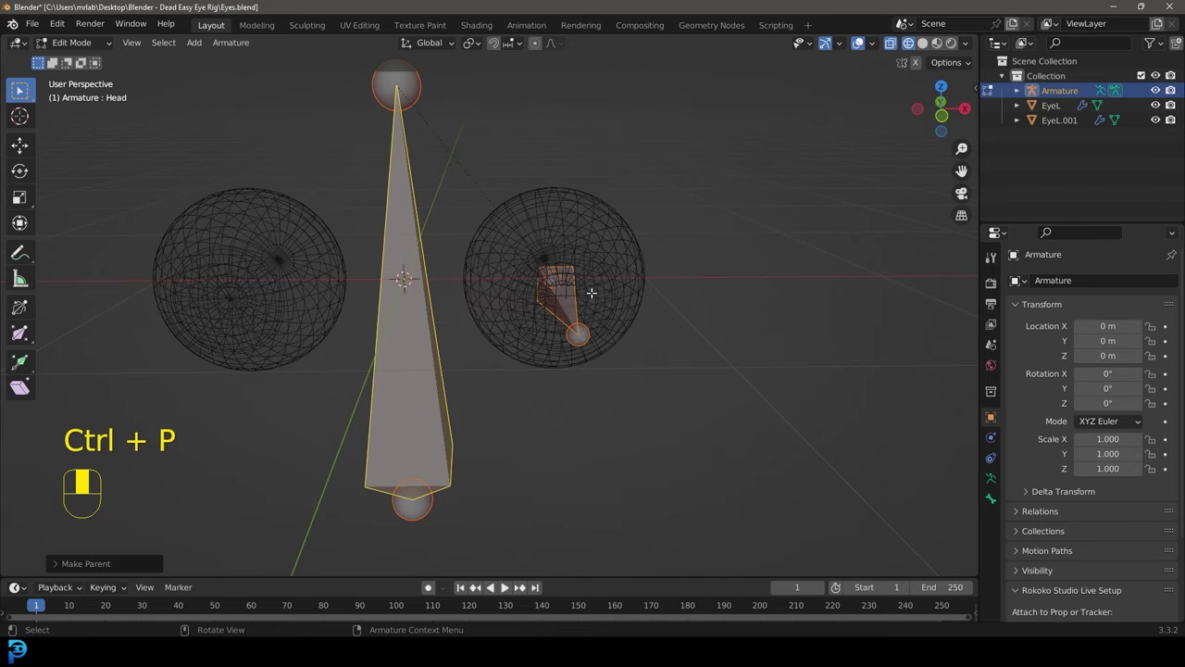
Duplicate the Eye.L bone and place the copy well in front of the eye along negative Y.
left_click(559, 289)
left_click(412, 263)
middle_click_drag(412, 263, 548, 334)
left_click(589, 316)
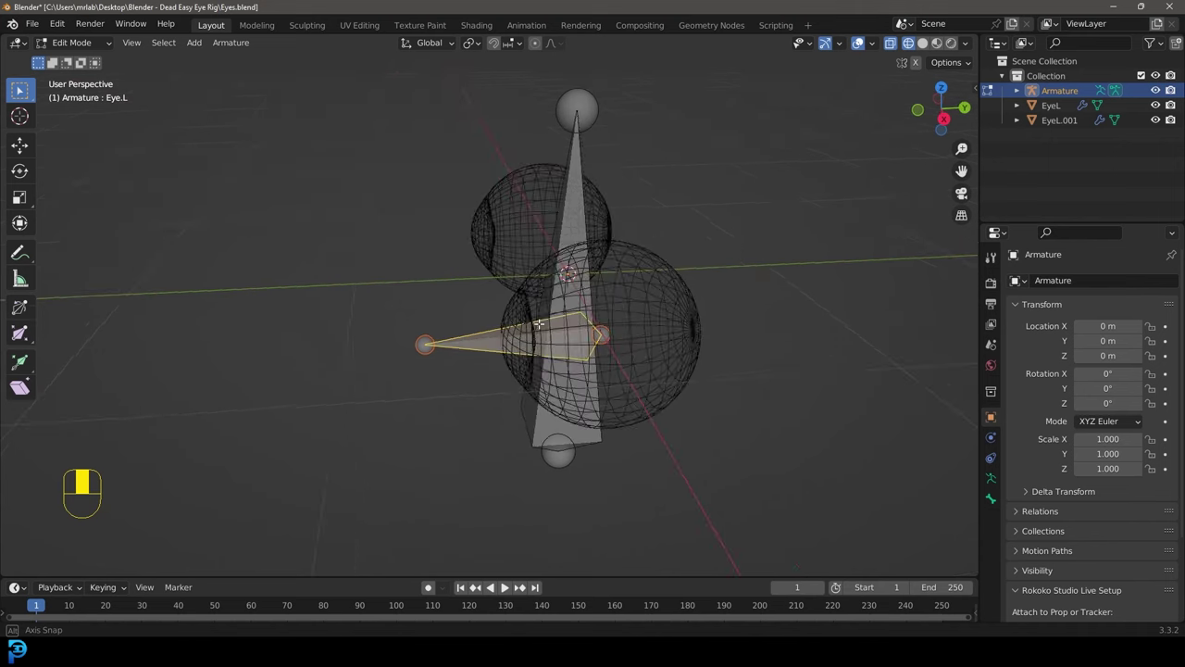
key("shift+d")
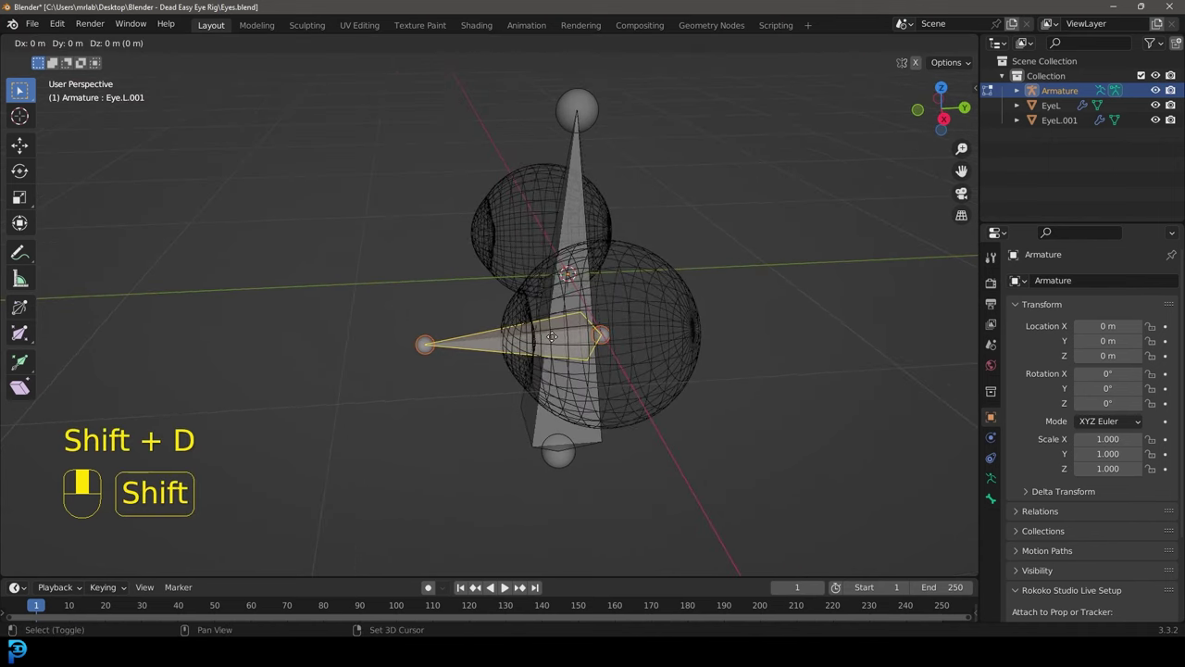
left_click(192, 369)
middle_click_drag(192, 371, 338, 293, "shift")
Shorten the duplicated bone in front of the eye by moving its tip along Y toward its base.
left_click_drag(155, 361, 235, 206)
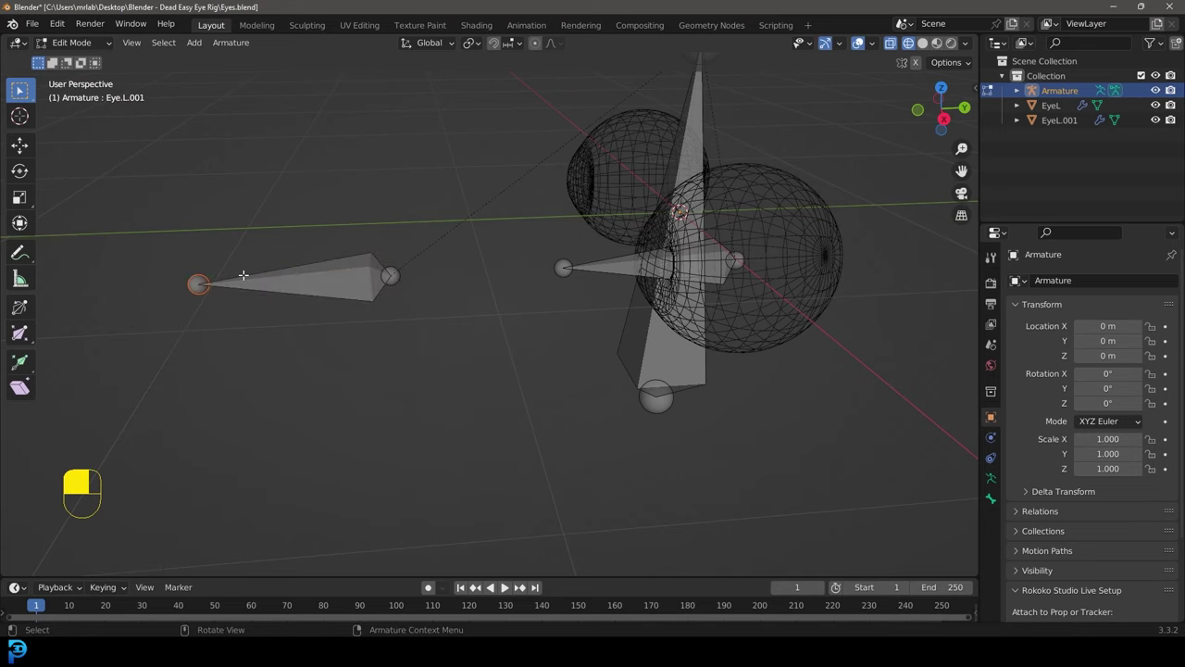
key("g")
key("y")
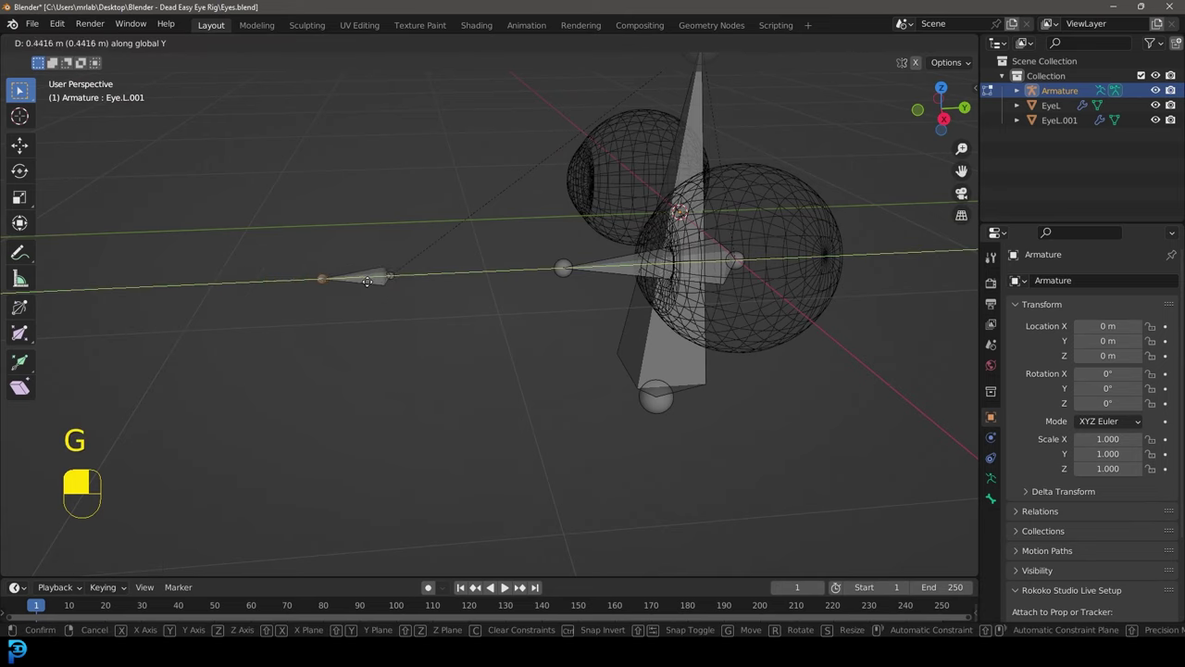
left_click(353, 266)
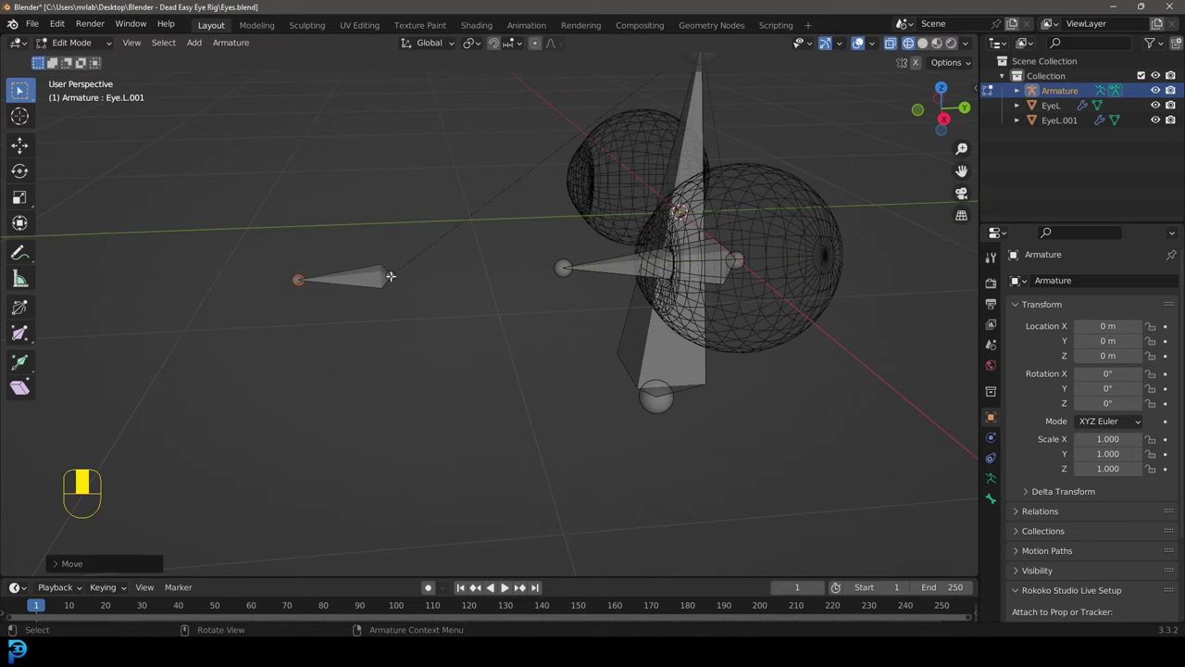
Rename the duplicated bone in front of the eye to Eye_Look@.L.
left_click(366, 275)
middle_click_drag(367, 276, 380, 274)
key("F2")
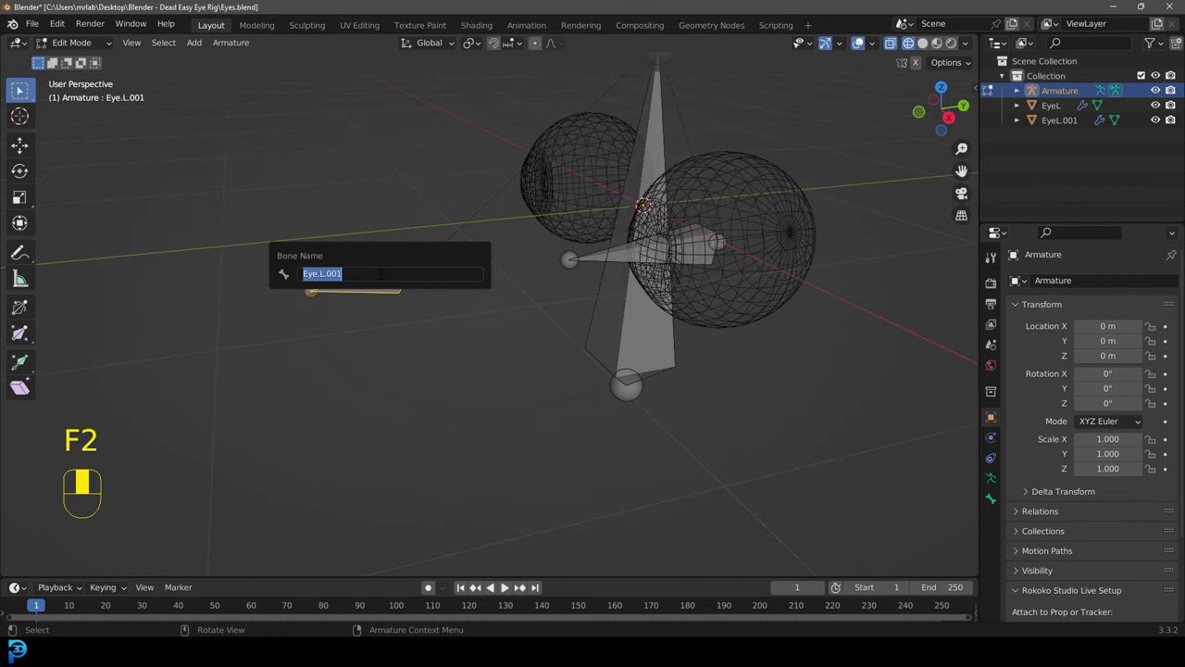
left_click(317, 273)
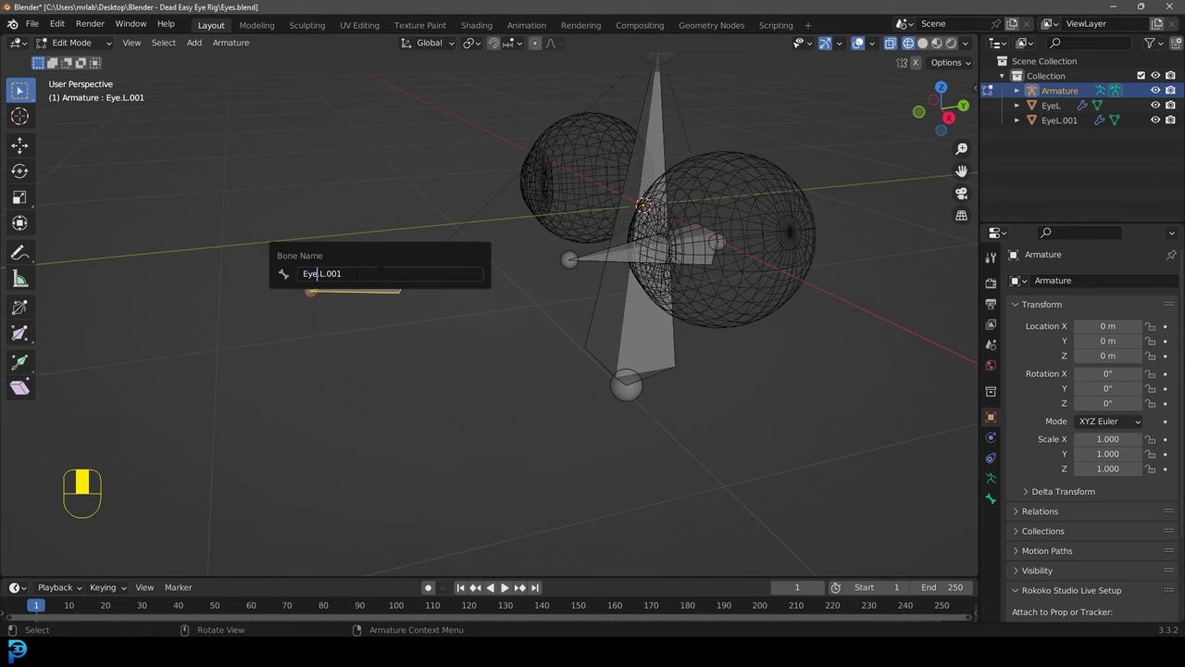
type("_Look@")
key("Delete")
key("Delete")
key("Delete")
key("Delete")
key("Delete")
type(".L")
key("Return")
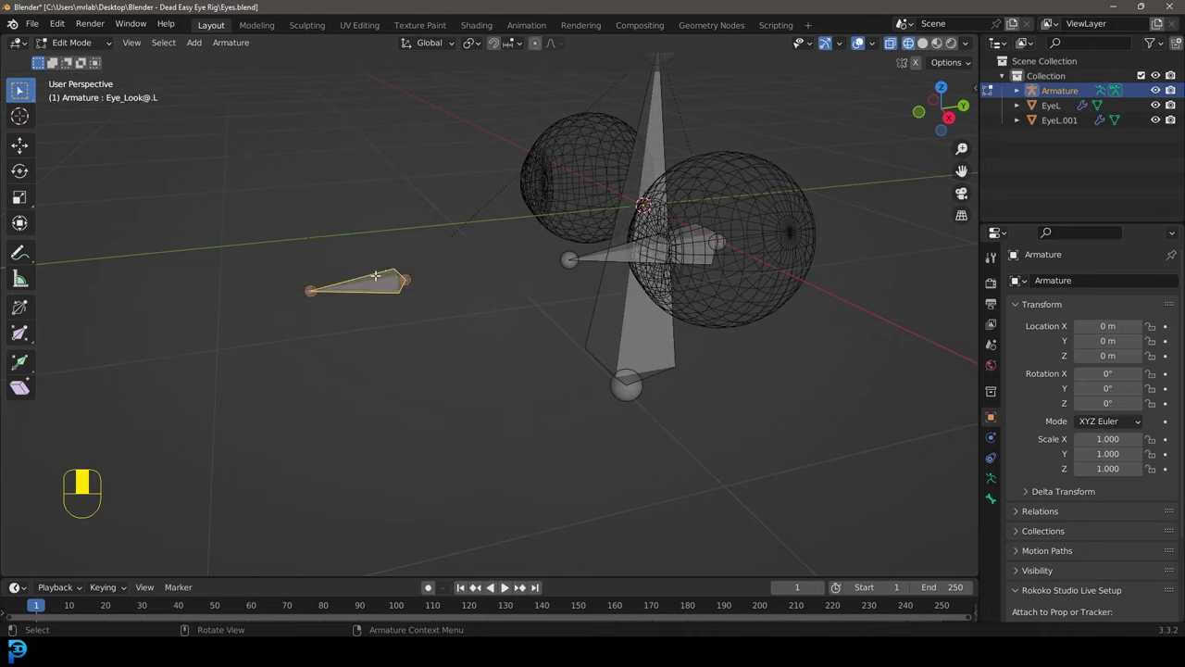
Switch the armature to Pose Mode and try out a free move of the Eye_Look@.L bone, then cancel it.
middle_click_drag(395, 286, 487, 239)
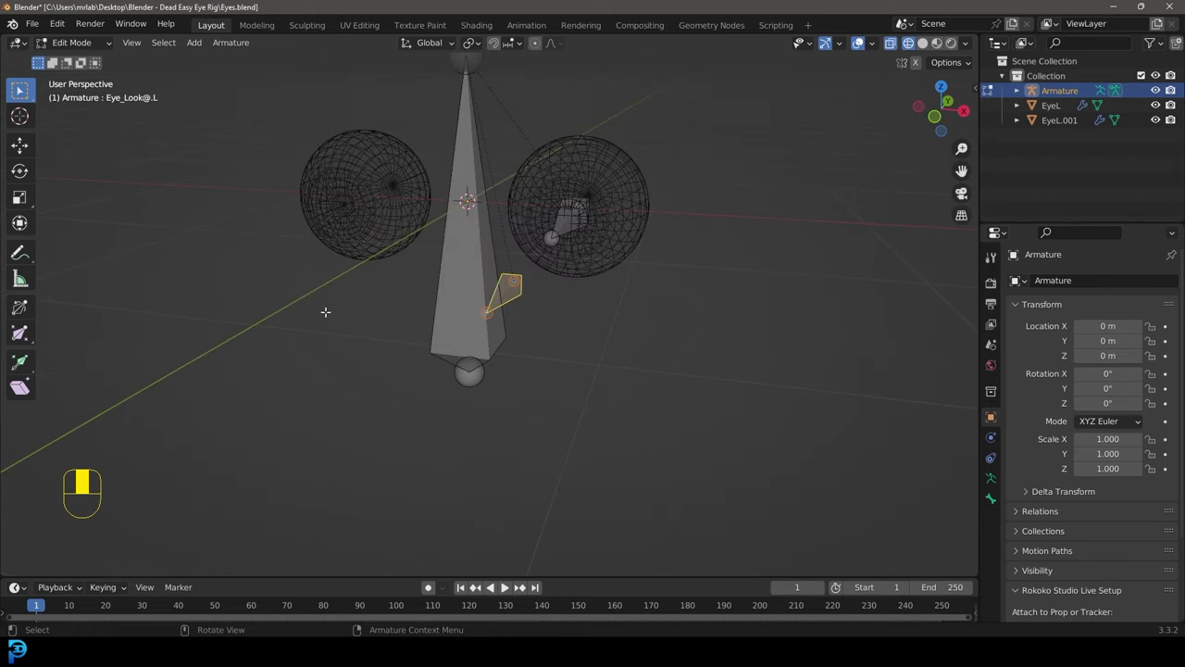
middle_click_drag(535, 288, 499, 235)
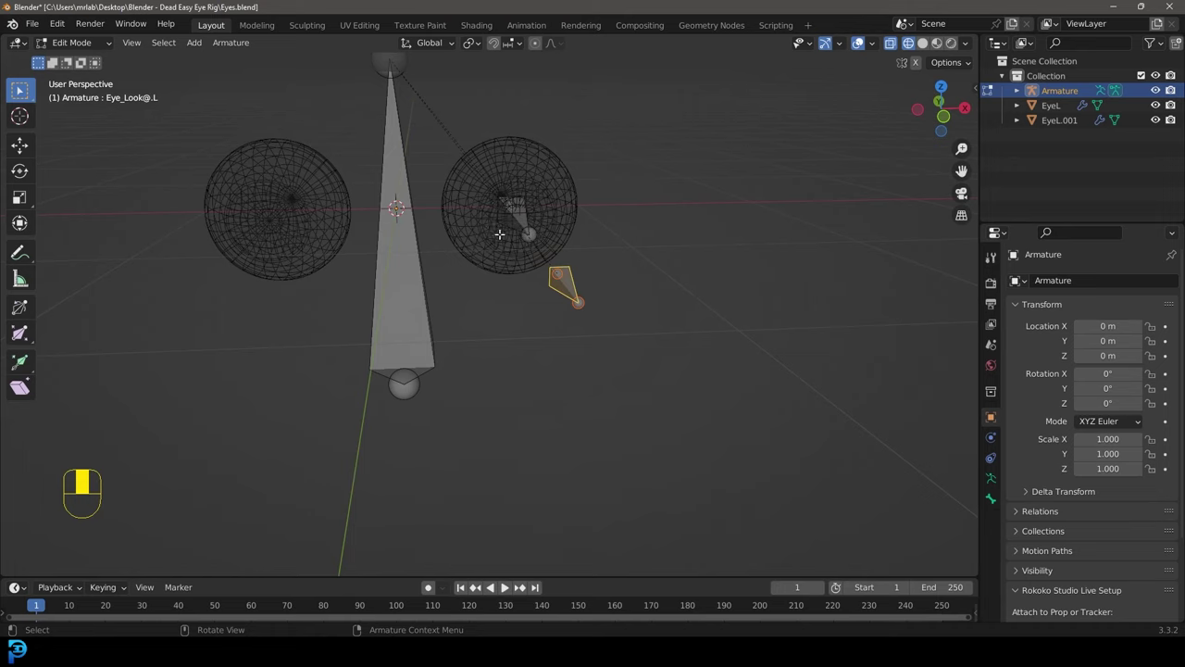
left_click(76, 43)
left_click(74, 90)
middle_click_drag(648, 213, 315, 359)
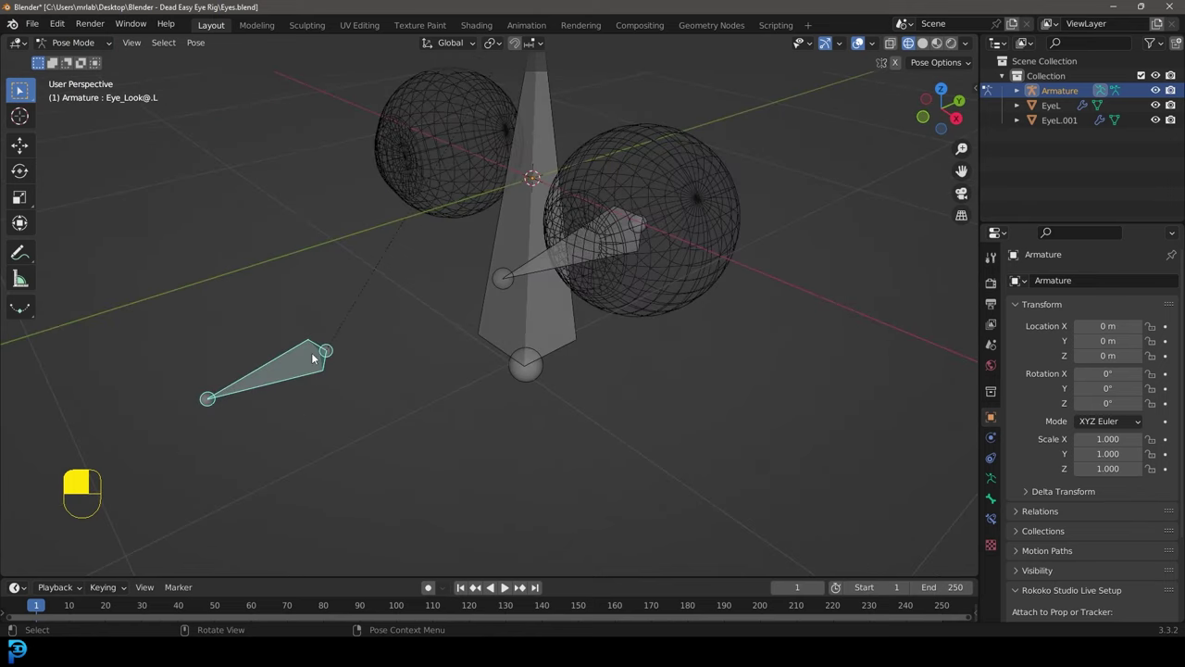
key("g")
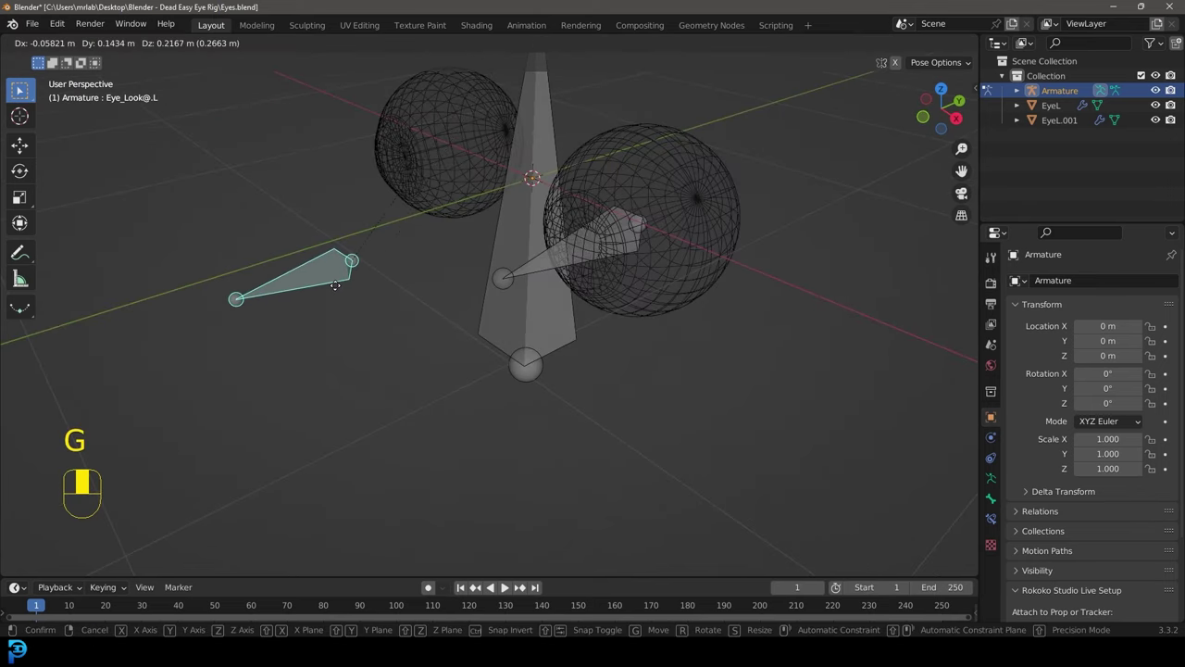
right_click(337, 290)
middle_click_drag(339, 259, 345, 270)
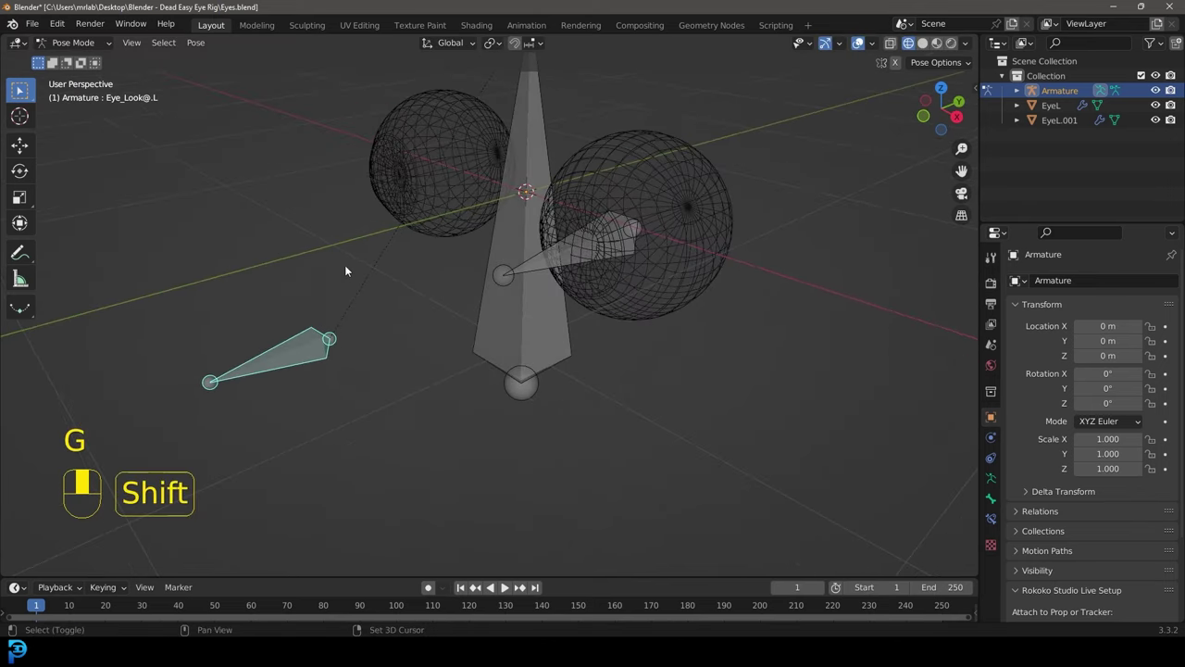
Add a Damped Track constraint to the Eye.L bone with Eye_Look@.L as its target.
left_click(600, 237, "shift")
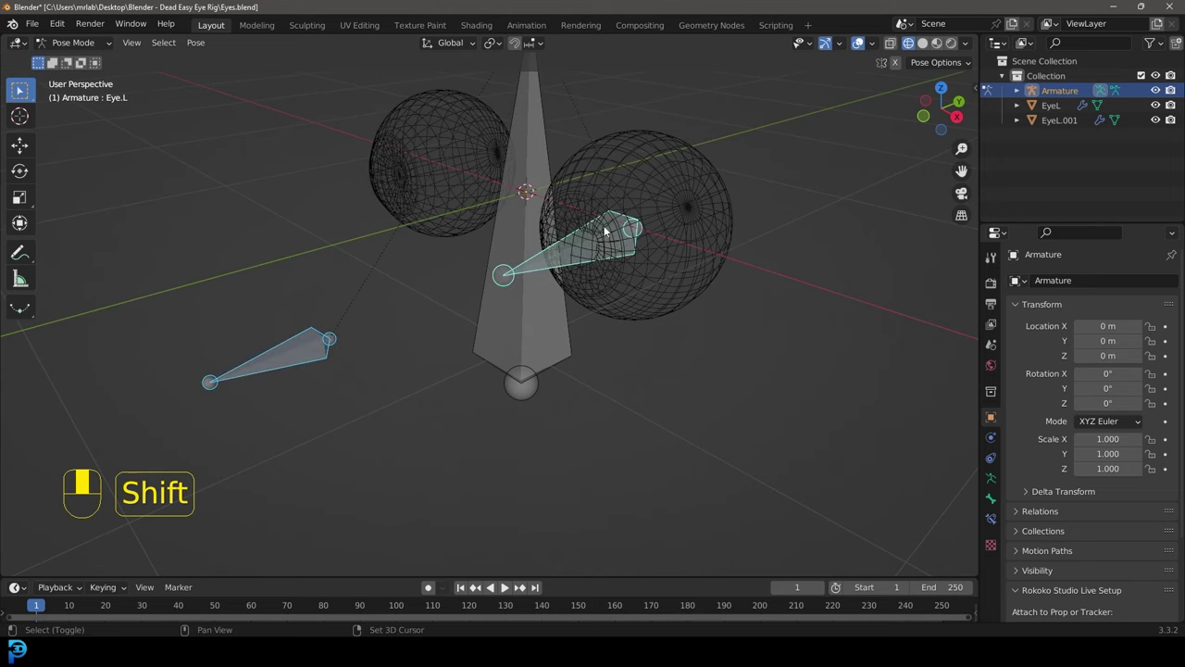
middle_click_drag(583, 259, 597, 264)
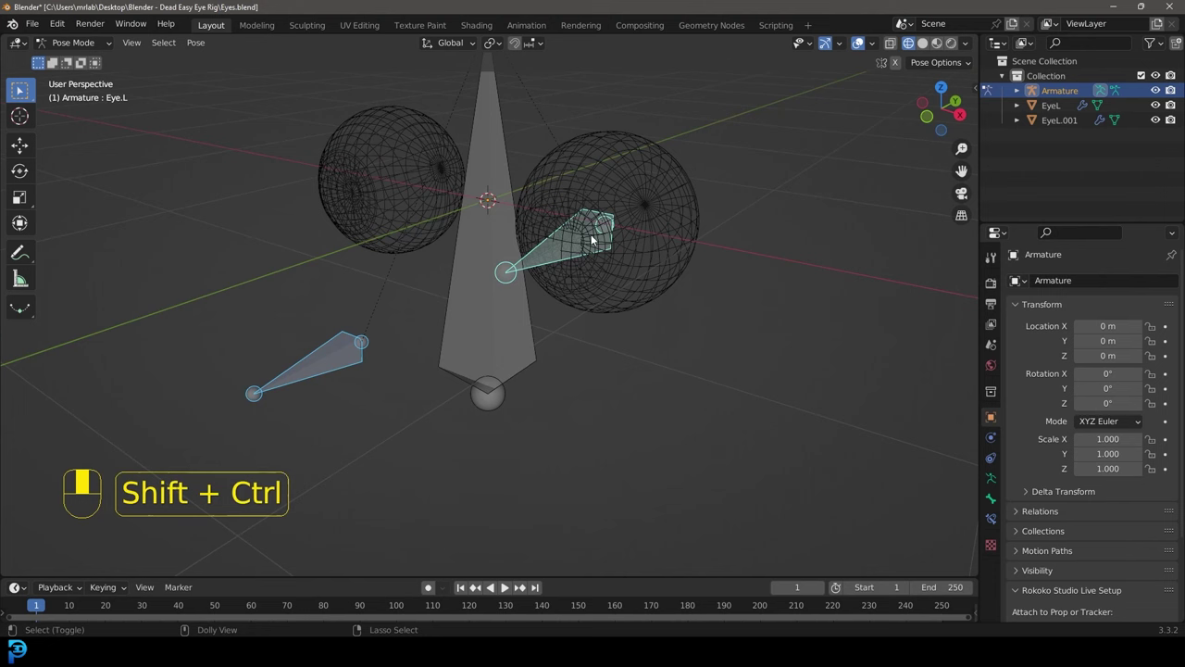
key("ctrl+shift+c")
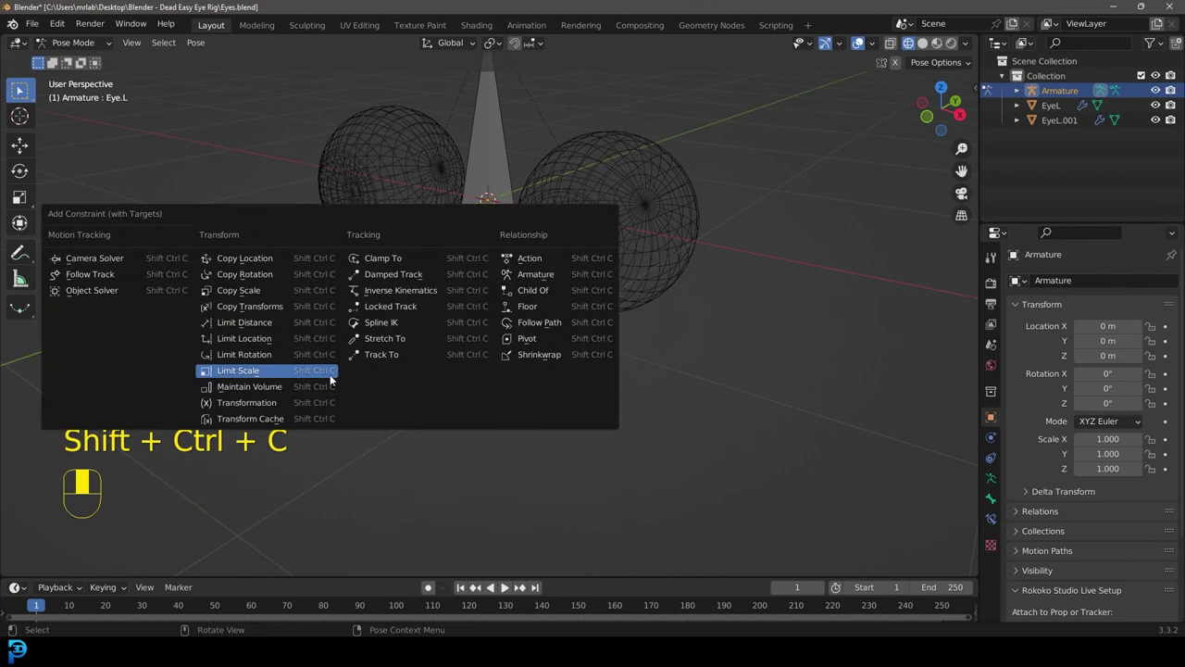
left_click(420, 276)
Test the eye tracking by moving the Eye_Look@.L bone around, cancelling each move.
scroll(443, 330, "down", 2)
middle_click_drag(442, 330, 452, 335)
scroll(452, 335, "up", 2)
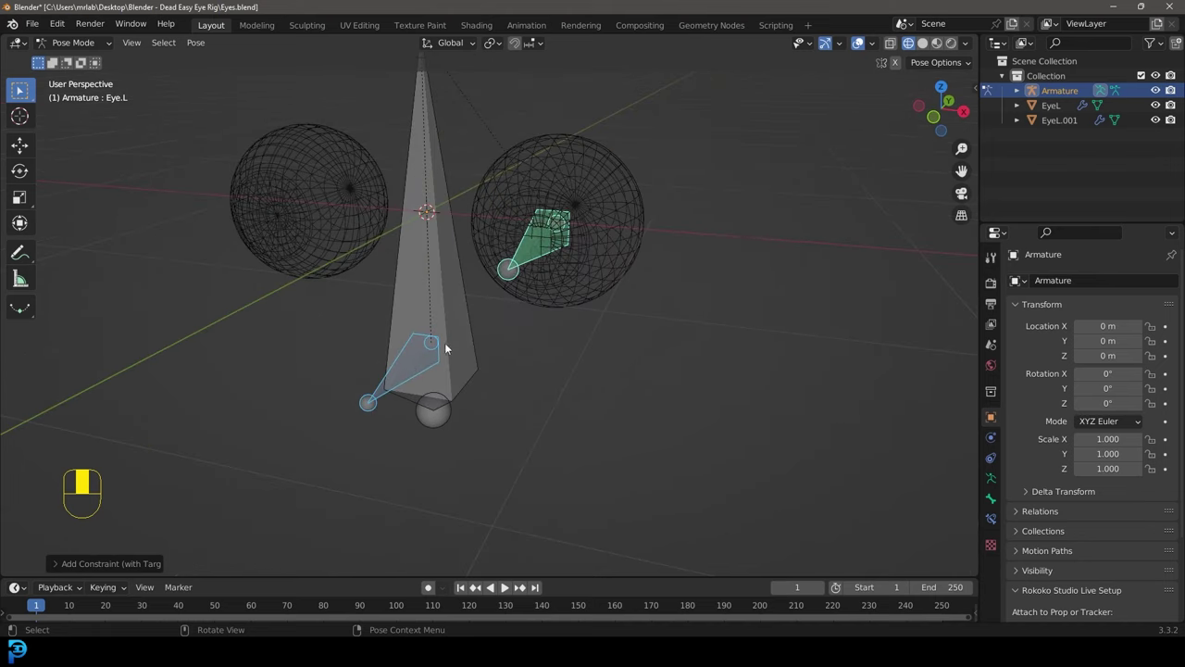
left_click(387, 373)
left_click(379, 389)
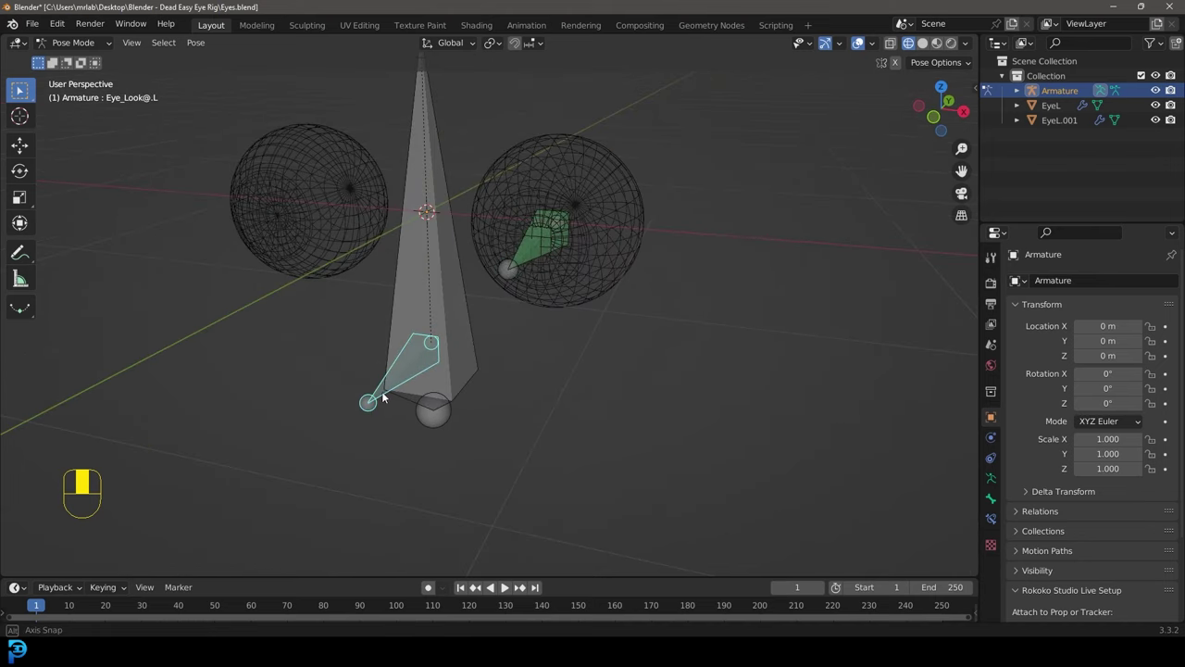
middle_click_drag(379, 390, 401, 400)
key("g")
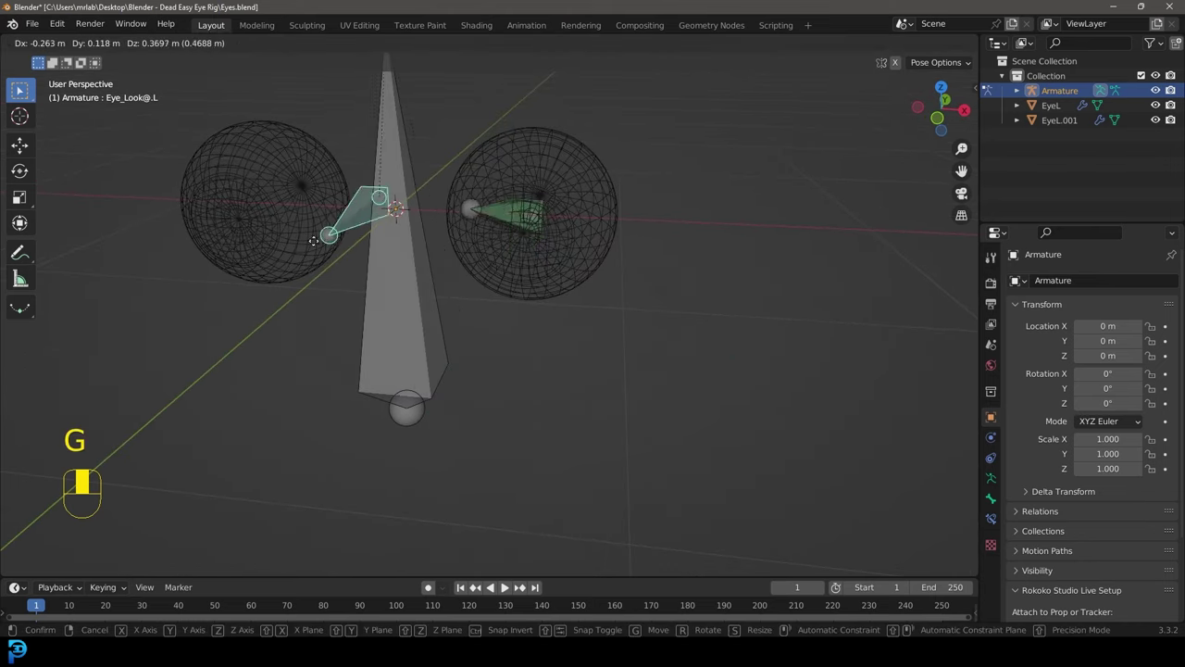
right_click(360, 318)
middle_click_drag(503, 291, 378, 326)
key("g")
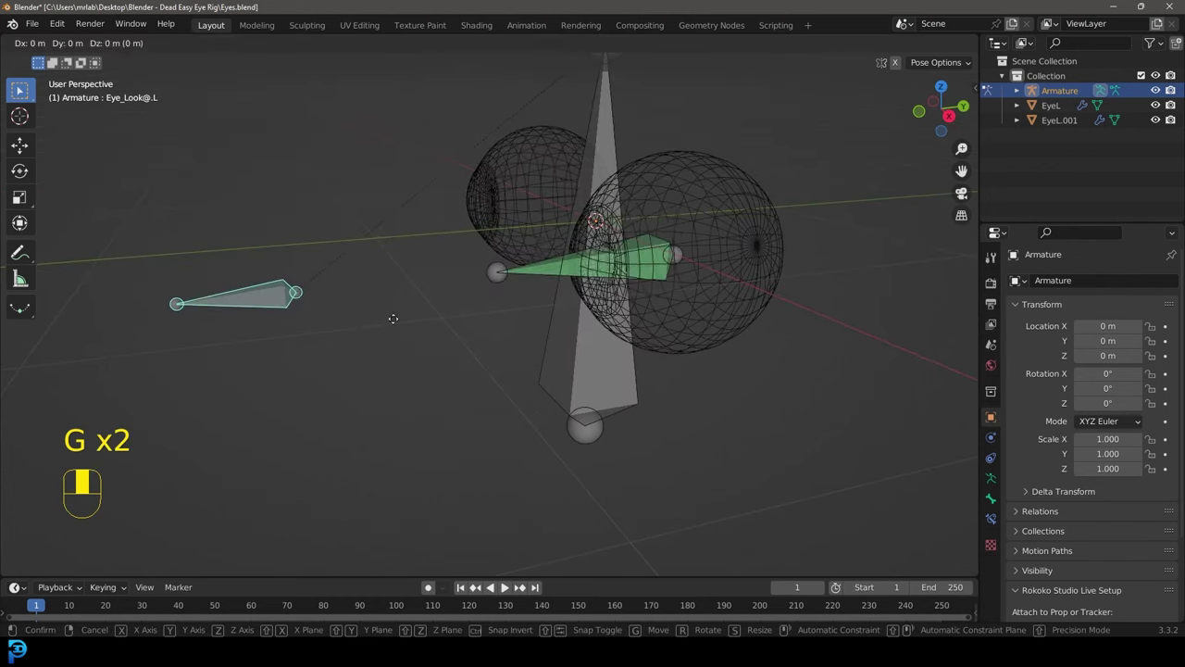
right_click(402, 255)
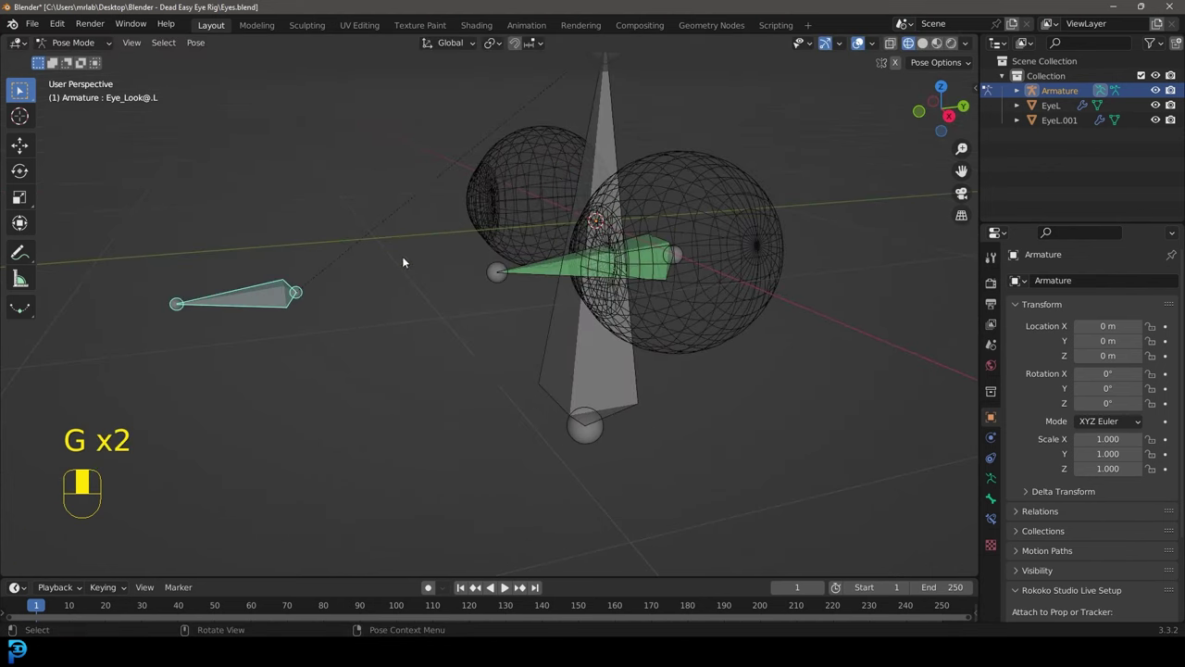
In Edit Mode, select the Eye.L and Eye_Look@.L bones and symmetrize them to the other side.
middle_click_drag(402, 256, 503, 262)
scroll(503, 262, "down", 2)
scroll(411, 190, "up", 2)
left_click(73, 43)
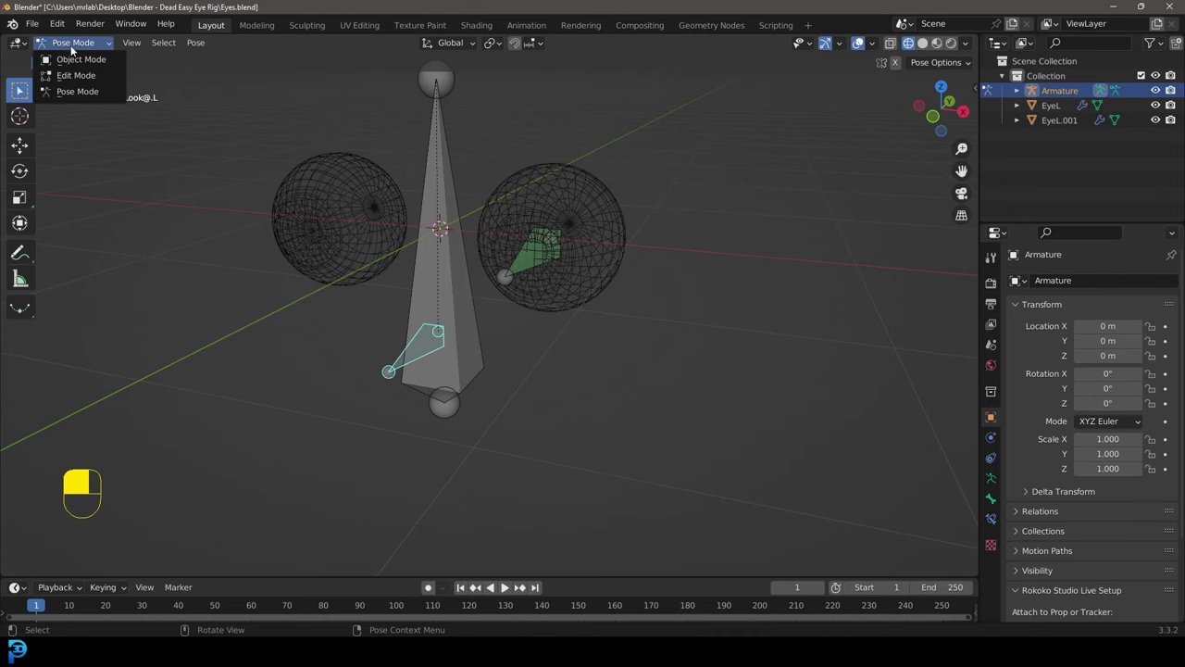
left_click(78, 79)
middle_click_drag(518, 370, 537, 388)
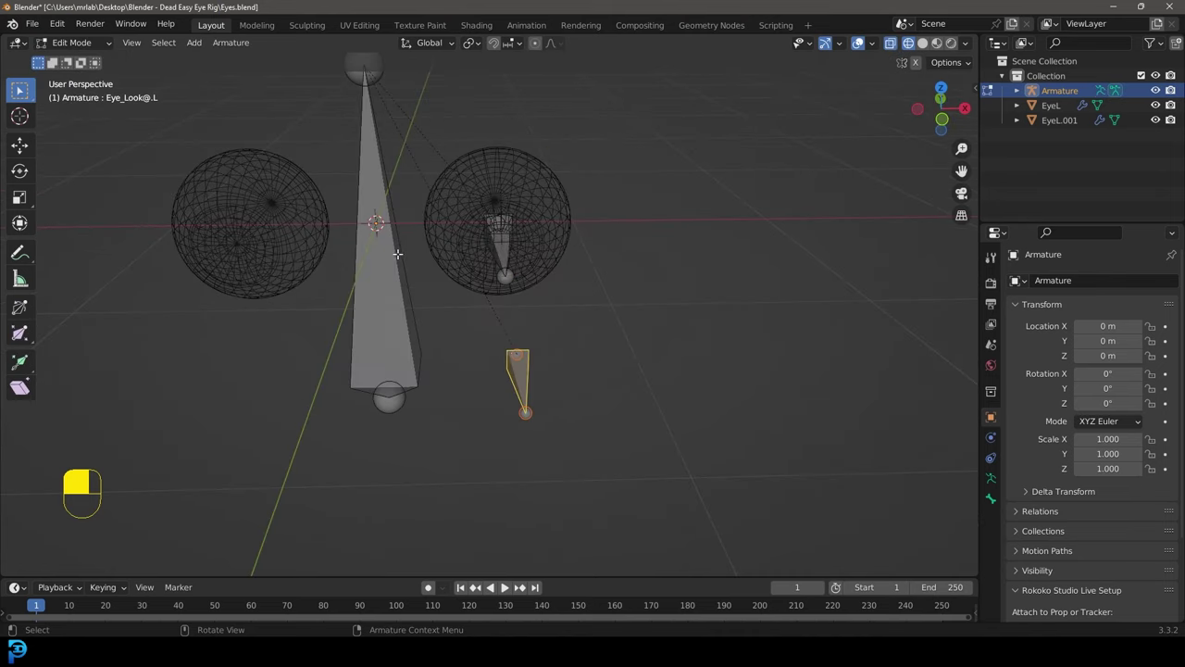
scroll(550, 391, "down", 3)
left_click_drag(559, 449, 482, 190)
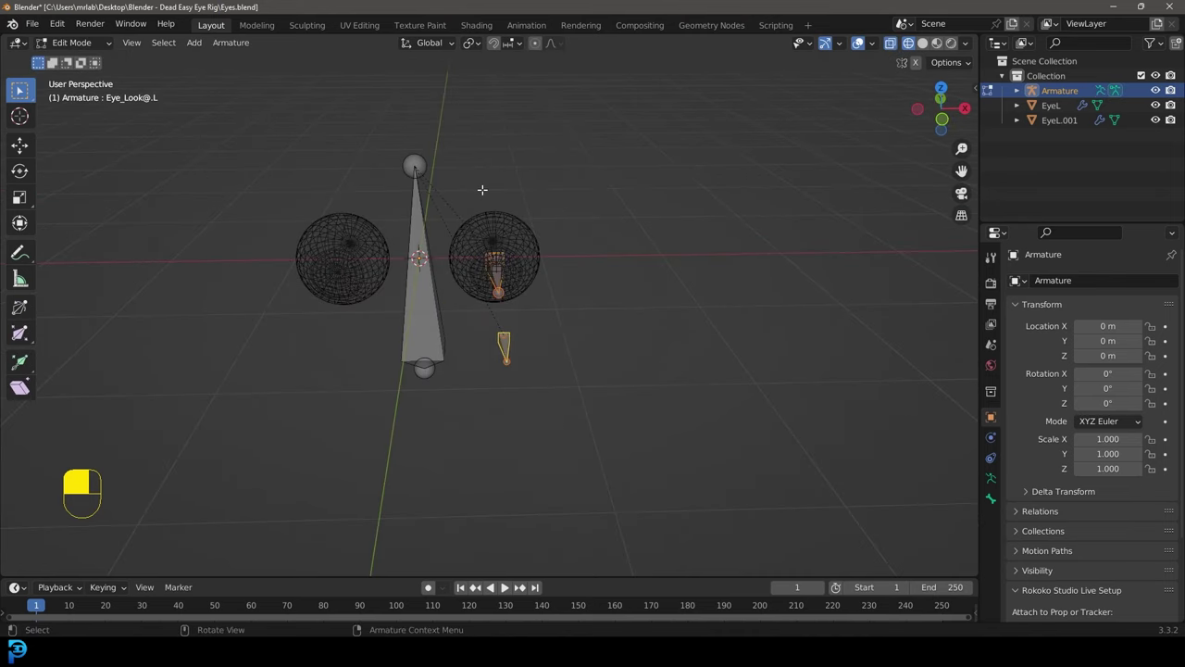
left_click(241, 45)
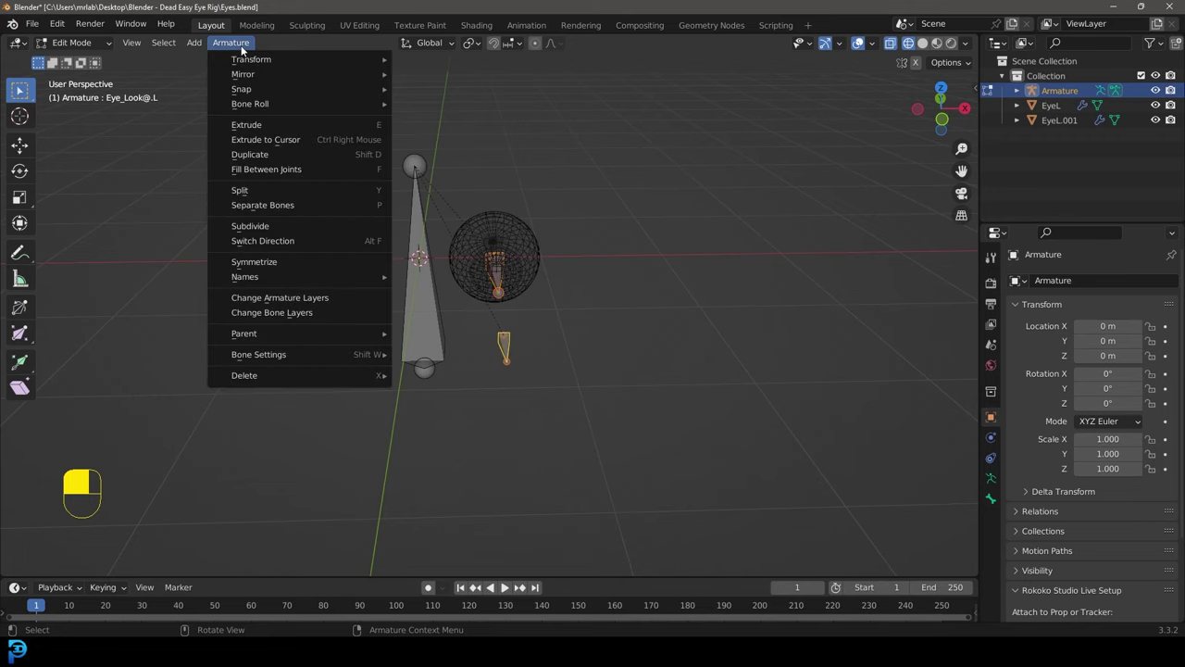
left_click(269, 265)
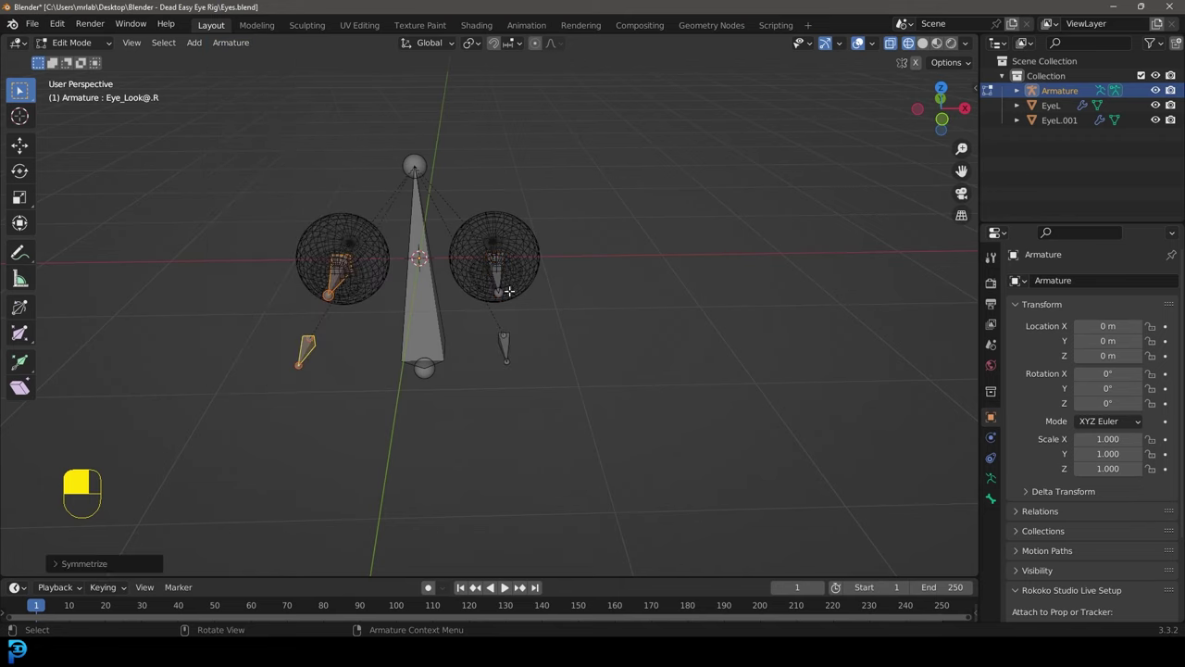
Check the names of the mirrored eye and look-at bones in the bone properties.
middle_click_drag(510, 273, 435, 311)
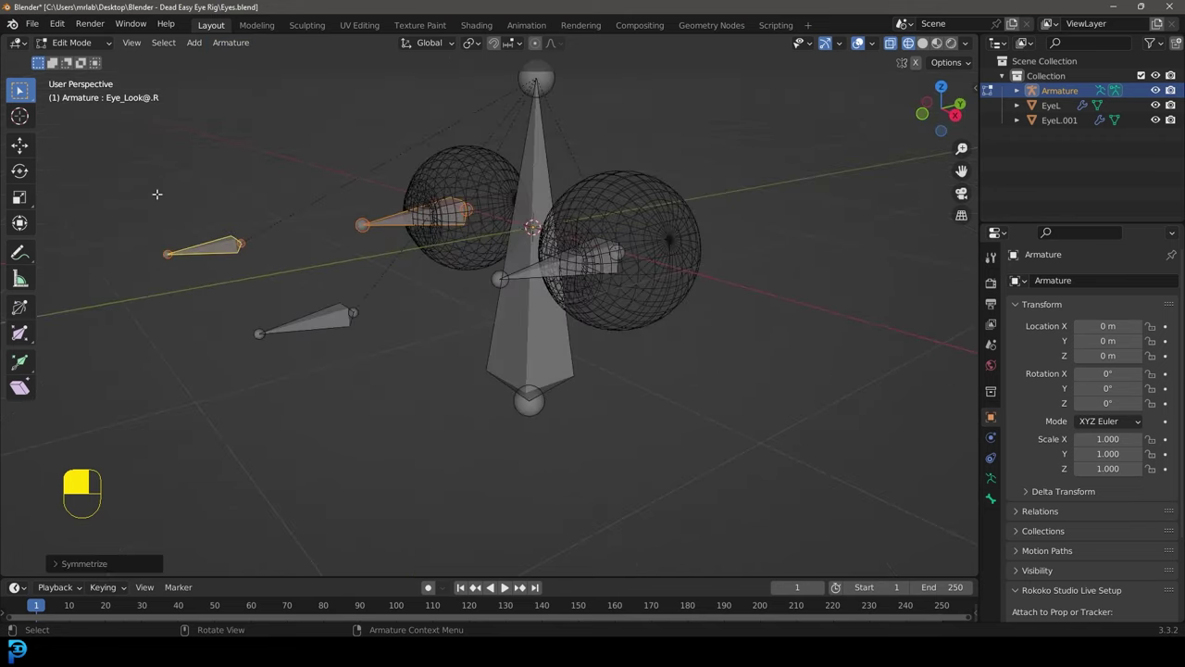
middle_click_drag(157, 194, 290, 191)
left_click(209, 275)
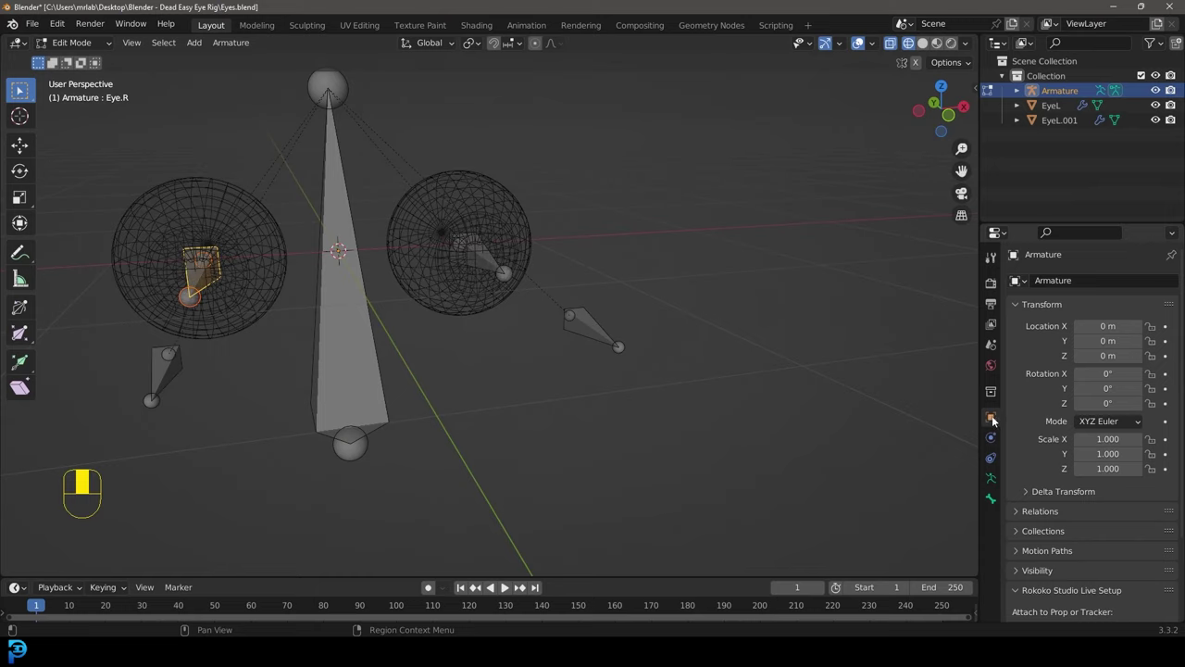
left_click(991, 498)
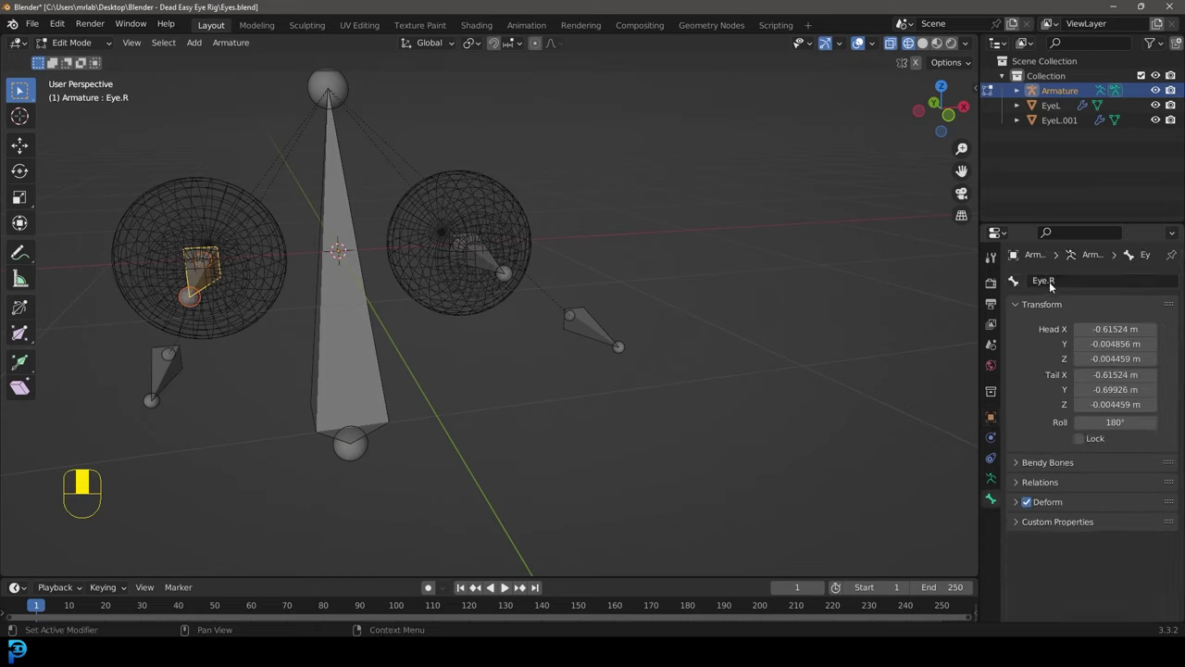
left_click(151, 365)
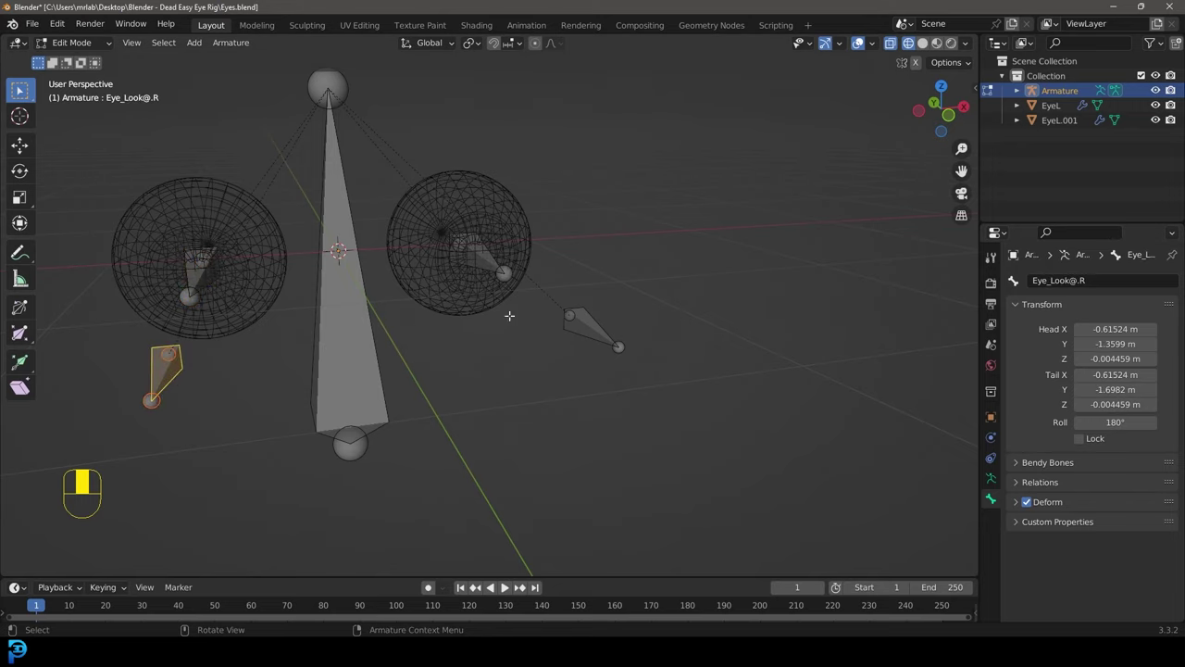
left_click(488, 258)
Try moving the Eye_Look@.L and Eye_Look@.R bones together, then cancel the move.
middle_click_drag(648, 305, 558, 324)
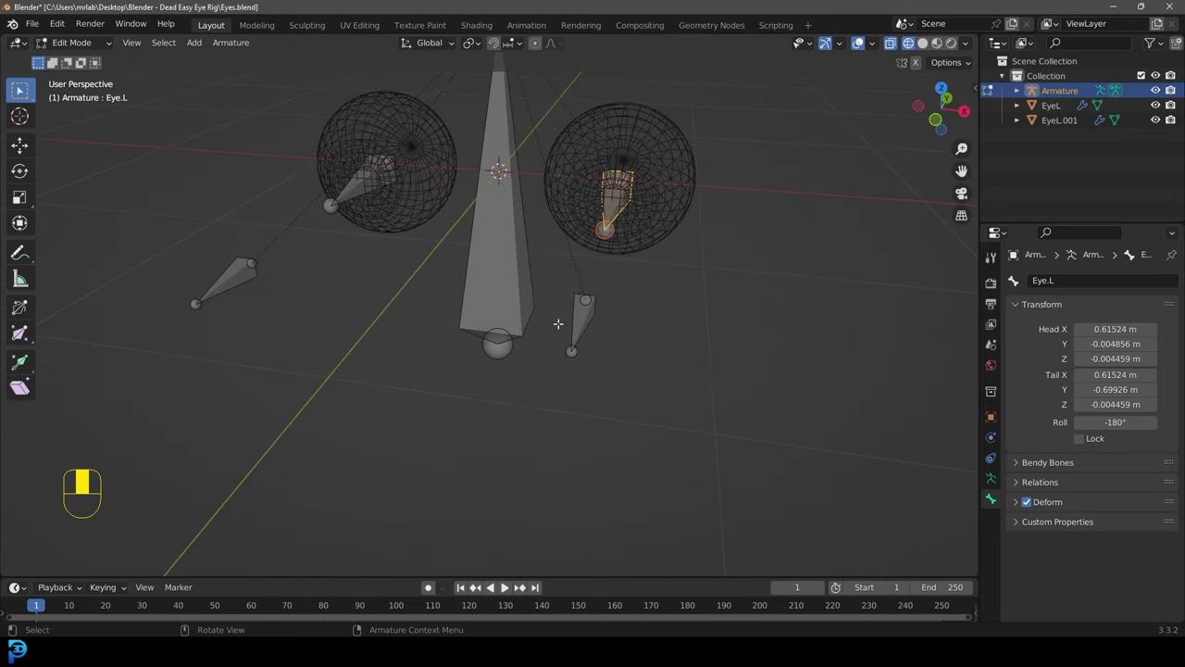
left_click(587, 324)
left_click(227, 273, "shift")
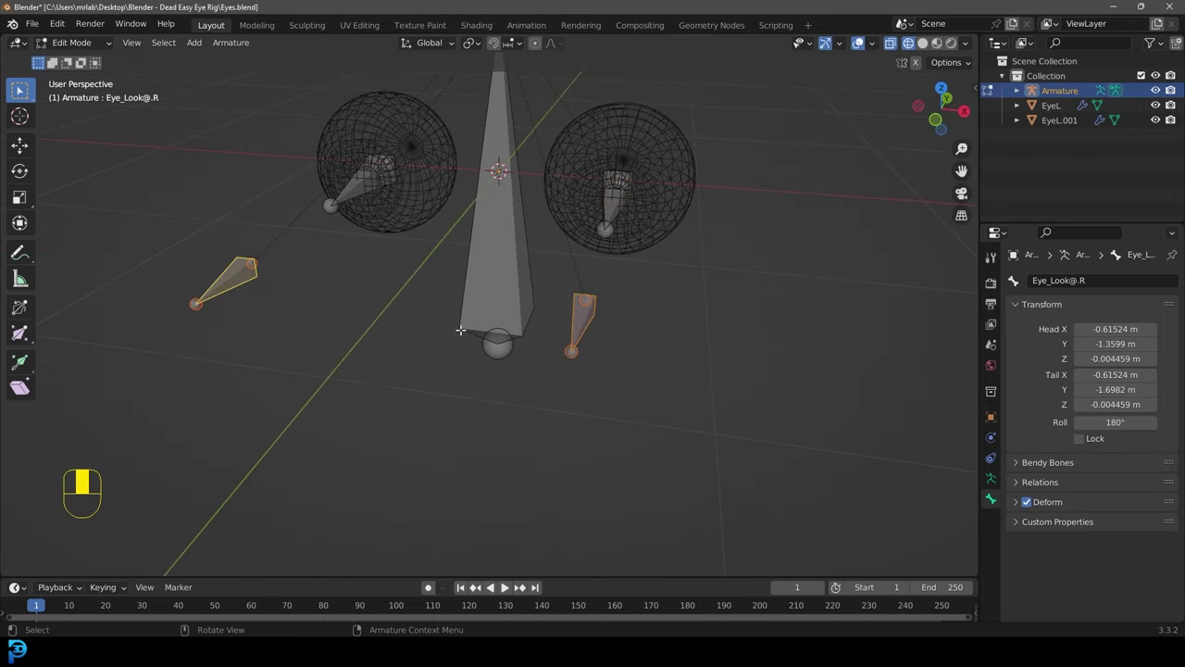
key("g")
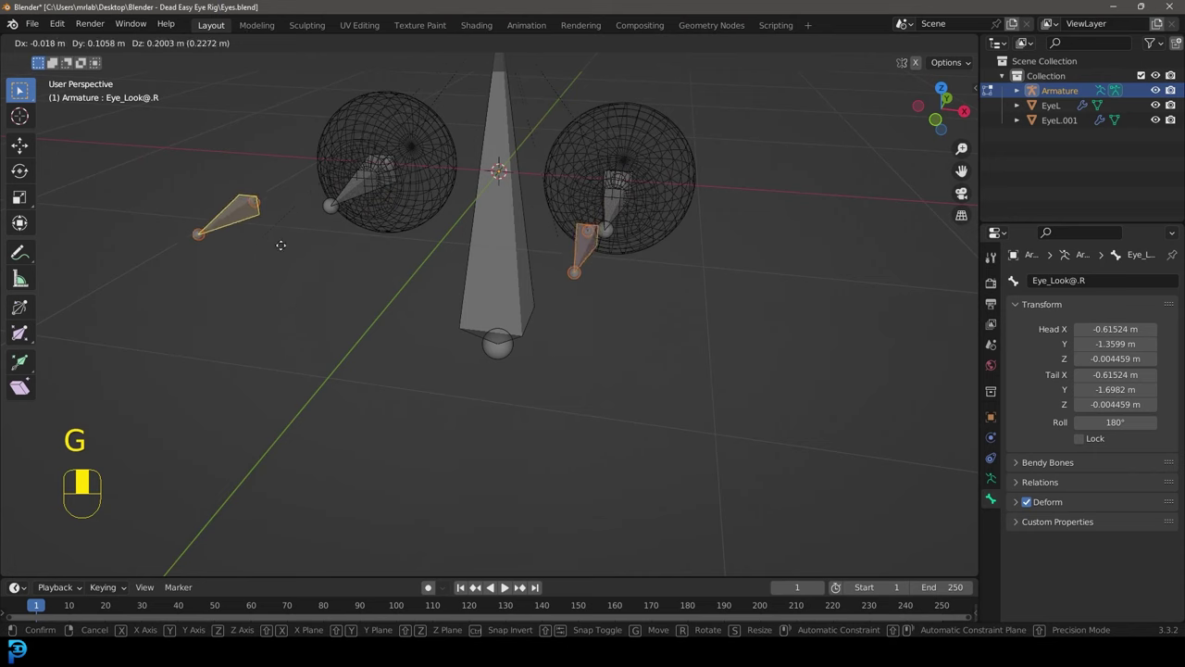
right_click(297, 236)
Snap the 3D cursor to the midpoint of the two selected look-at bones and add a new bone there.
scroll(312, 222, "down", 3)
middle_click_drag(312, 222, 308, 330)
left_click(595, 321)
left_click(284, 310, "shift")
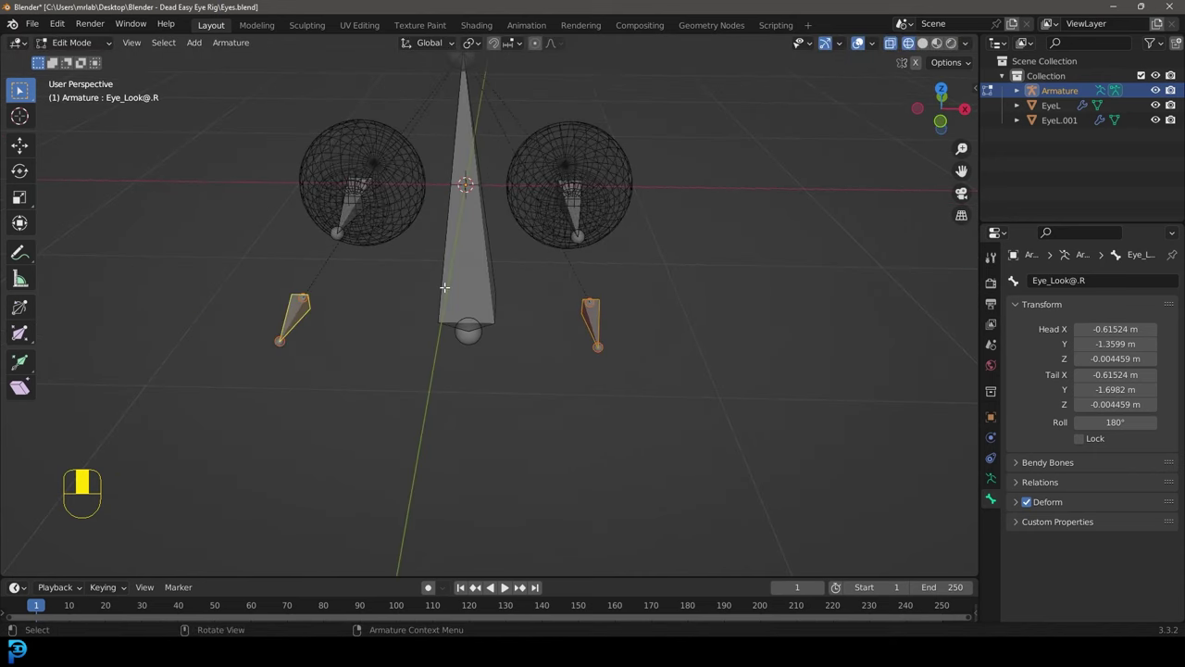
key("shift+s")
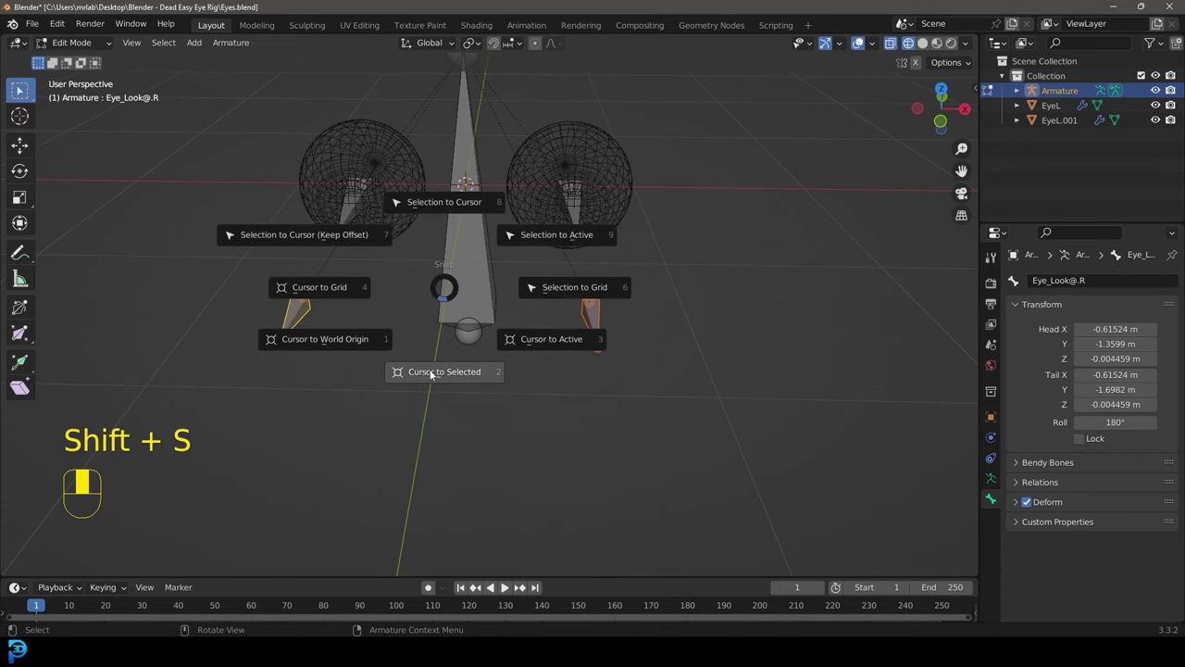
left_click(467, 374)
middle_click_drag(471, 370, 435, 234)
key("shift+a")
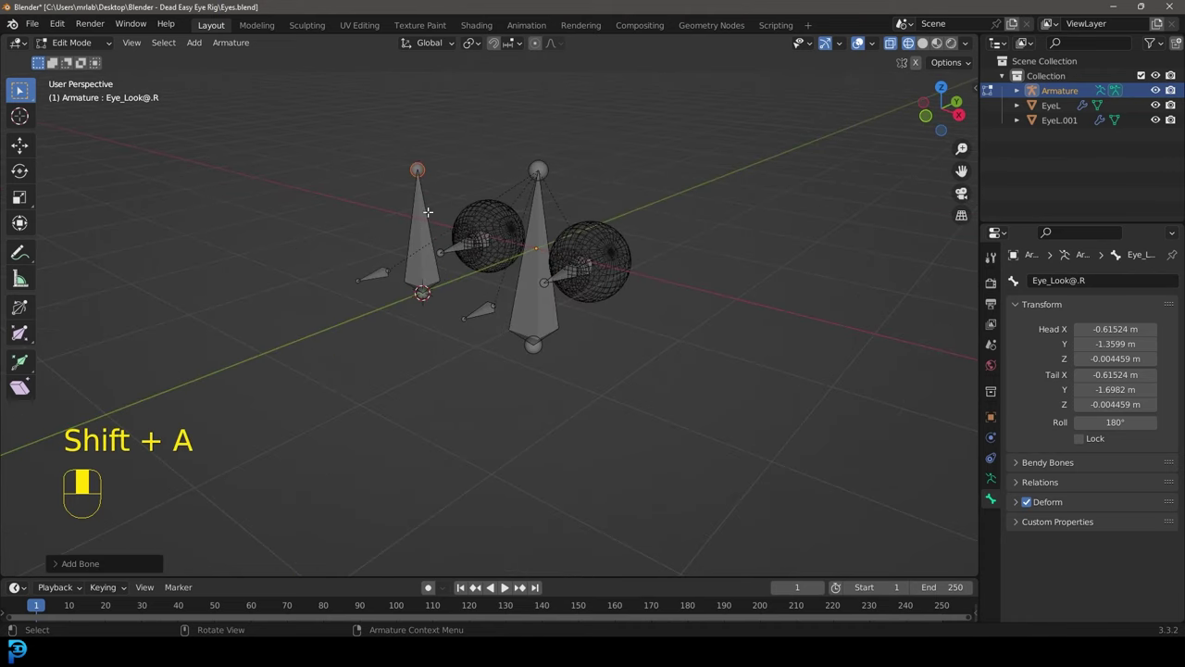
Rename the new bone between the look-at bones to Main Eye CON.
left_click(428, 201)
middle_click_drag(471, 248, 511, 247)
key("F2")
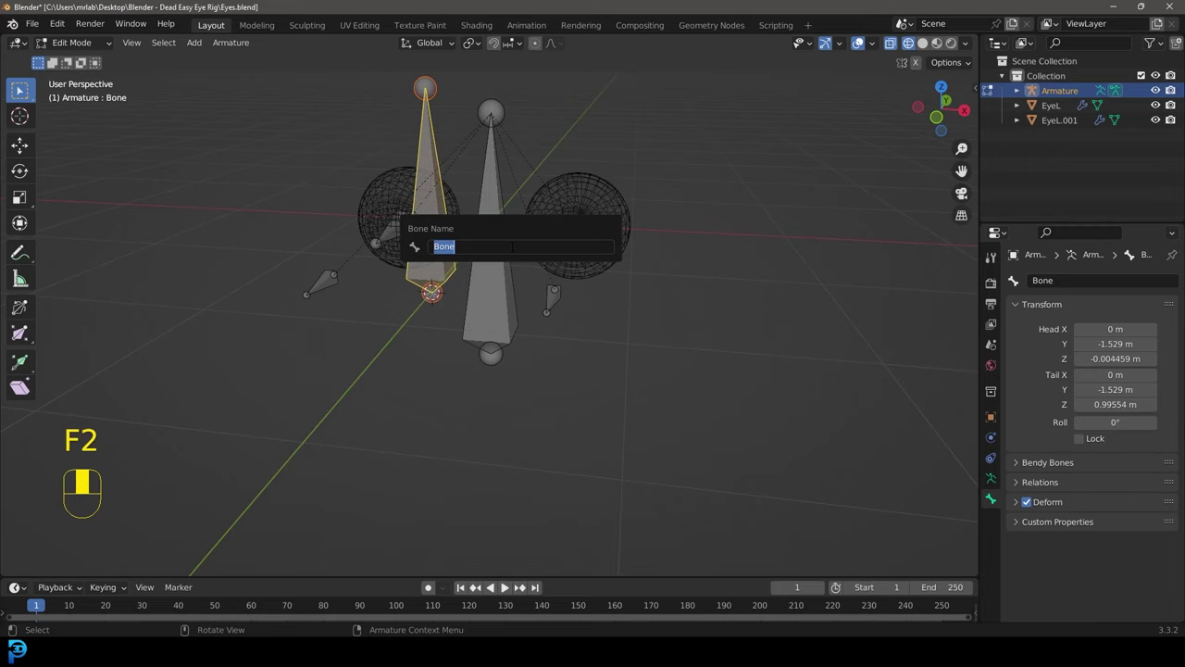
type("Main Eye")
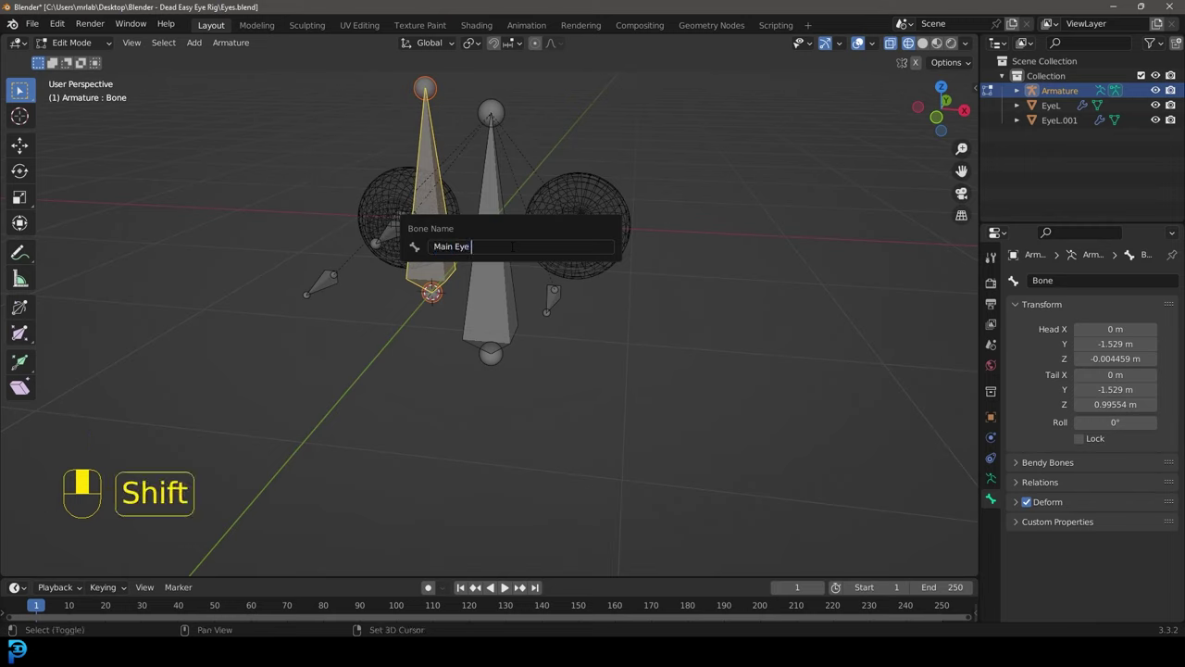
type(" CON")
key("Return")
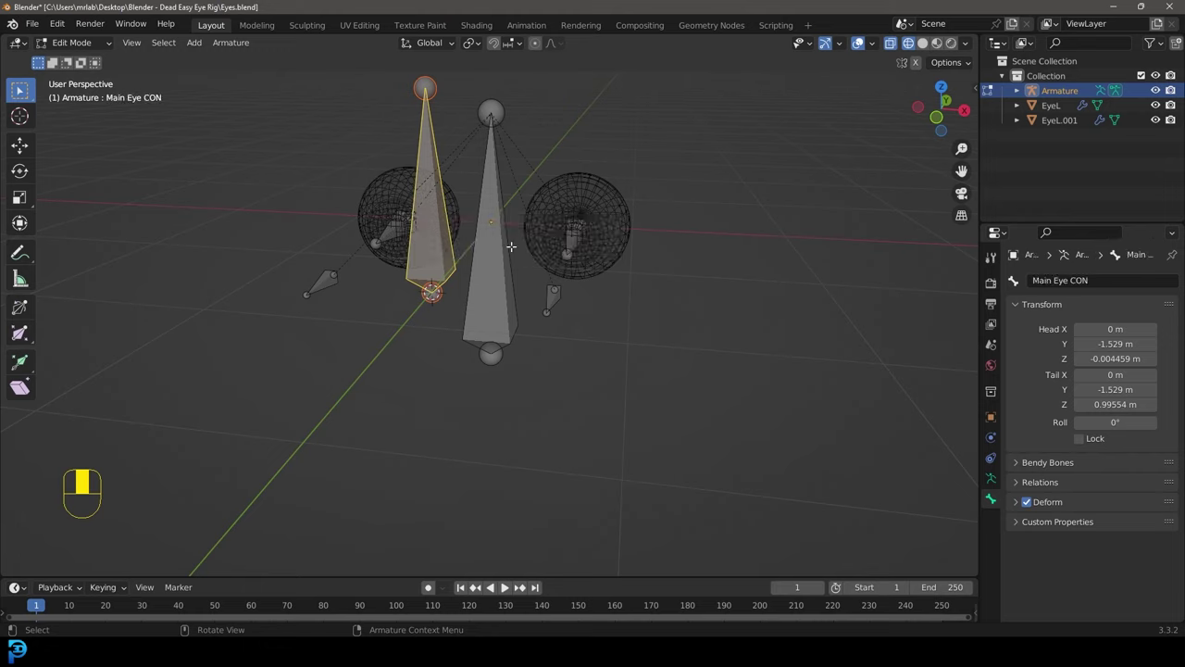
key("g")
key("z")
right_click(438, 134)
Shorten the Main Eye CON bone by lowering its tail along Z to about 0.42 m.
left_click(433, 80)
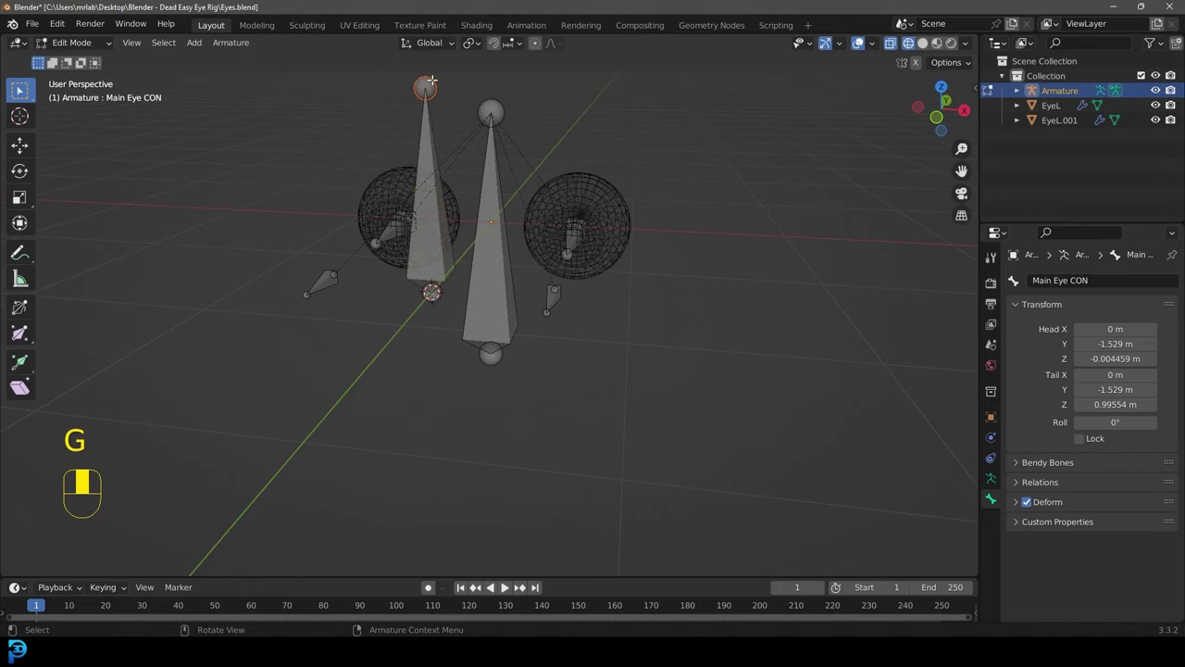
key("g")
key("z")
left_click(435, 199)
middle_click_drag(492, 277, 415, 336)
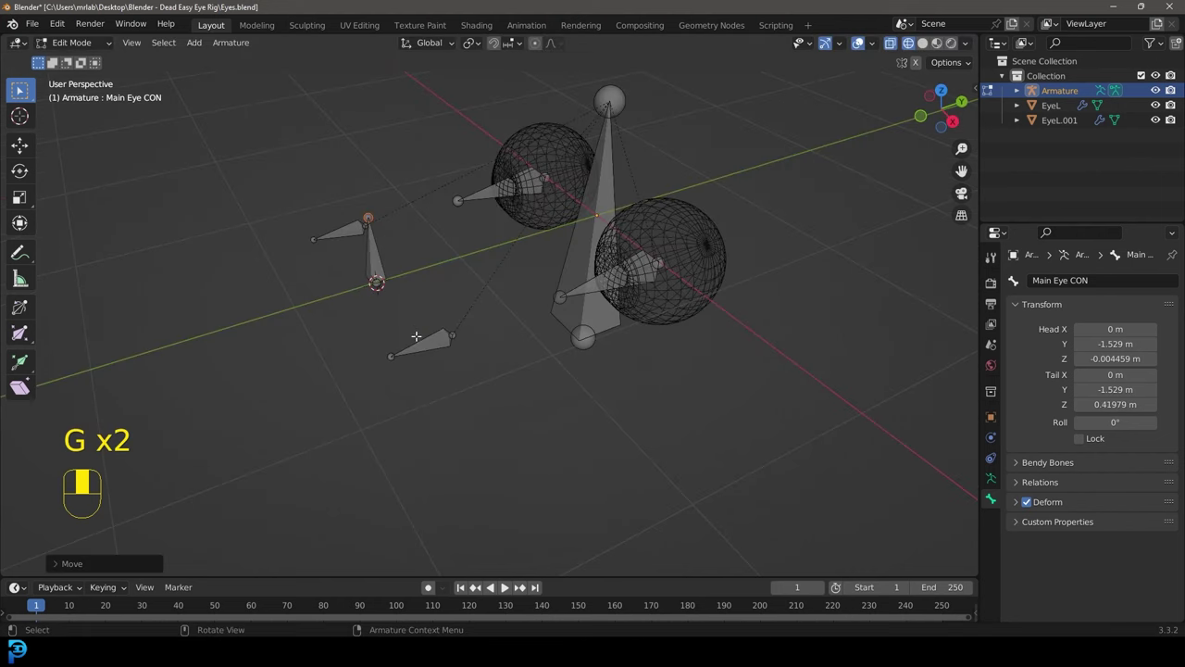
Parent both look-at bones to the Main Eye CON bone with Keep Offset.
left_click(416, 336)
left_click(343, 230, "shift")
middle_click_drag(343, 230, 404, 192)
left_click(359, 250, "shift")
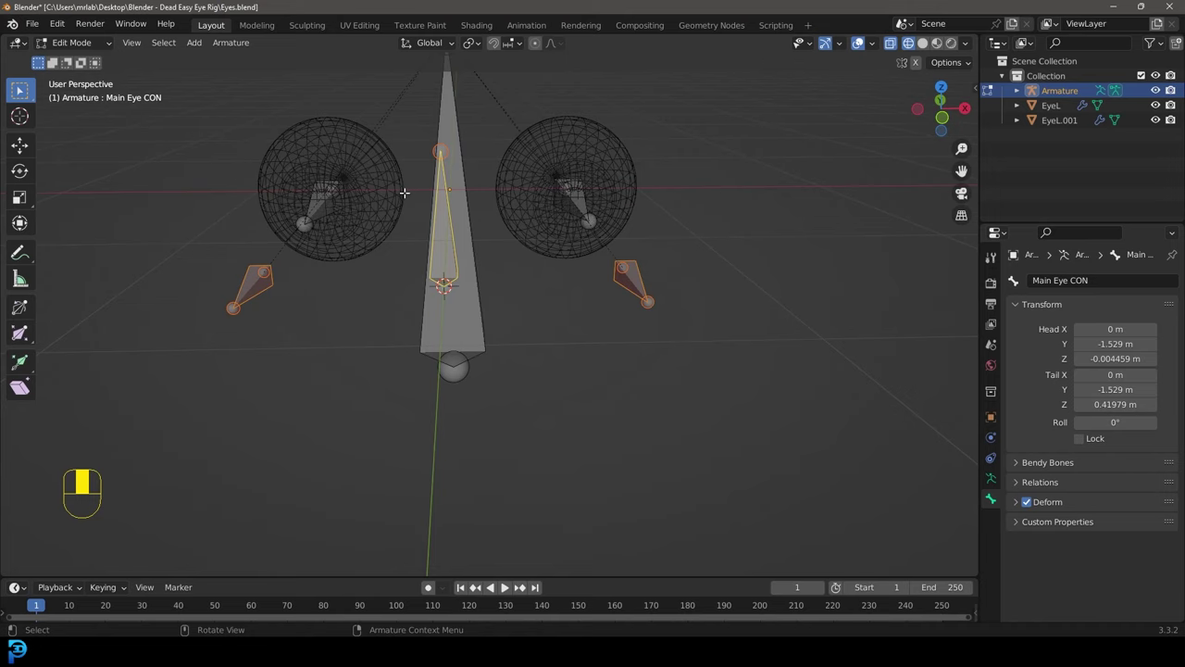
key("ctrl+p")
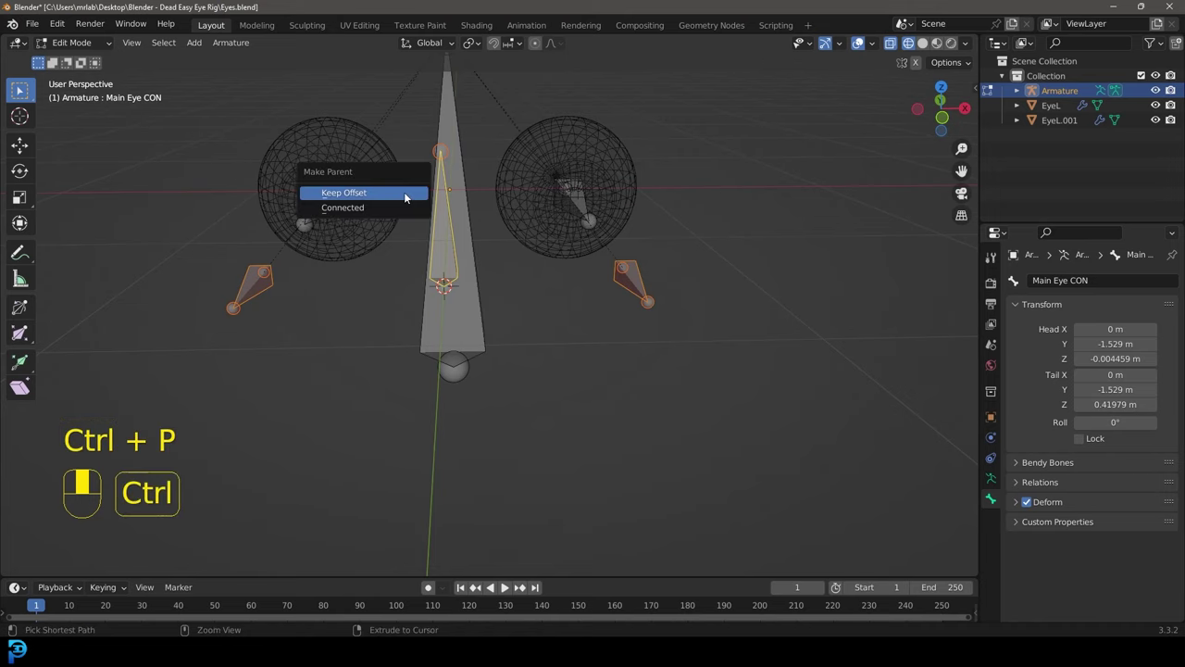
left_click(344, 197)
Switch to Pose Mode and try moving the two look-at bones together, then cancel the move.
middle_click_drag(551, 222, 476, 222)
left_click(73, 43)
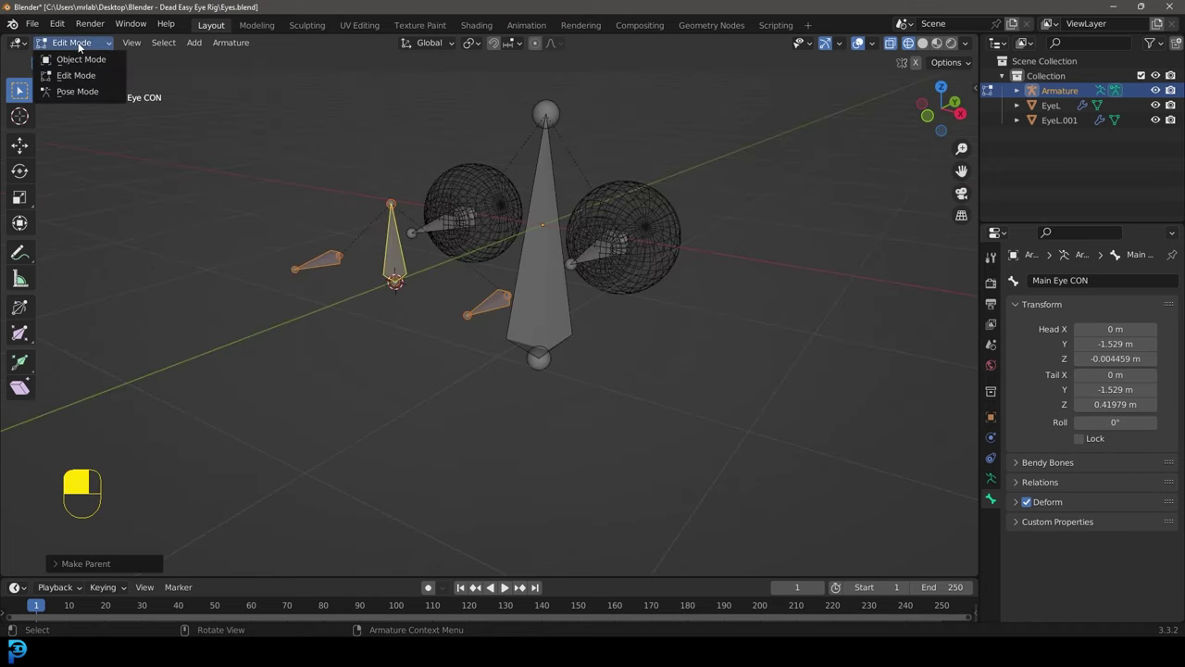
left_click(77, 92)
left_click(483, 311)
middle_click_drag(476, 312, 539, 316)
left_click(306, 285, "shift")
key("g")
right_click(383, 254)
Test the eye tracking by moving the Main Eye CON bone and then the Eye_Look@.L bone on its own.
left_click(406, 247)
middle_click_drag(403, 272, 410, 272)
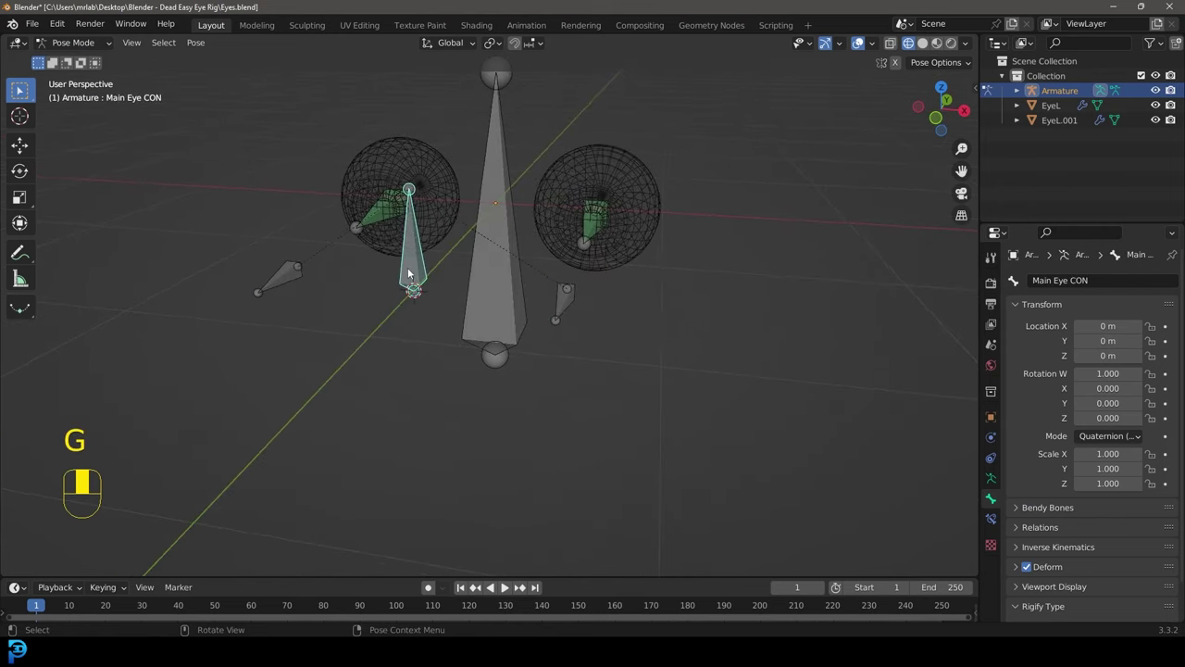
key("g")
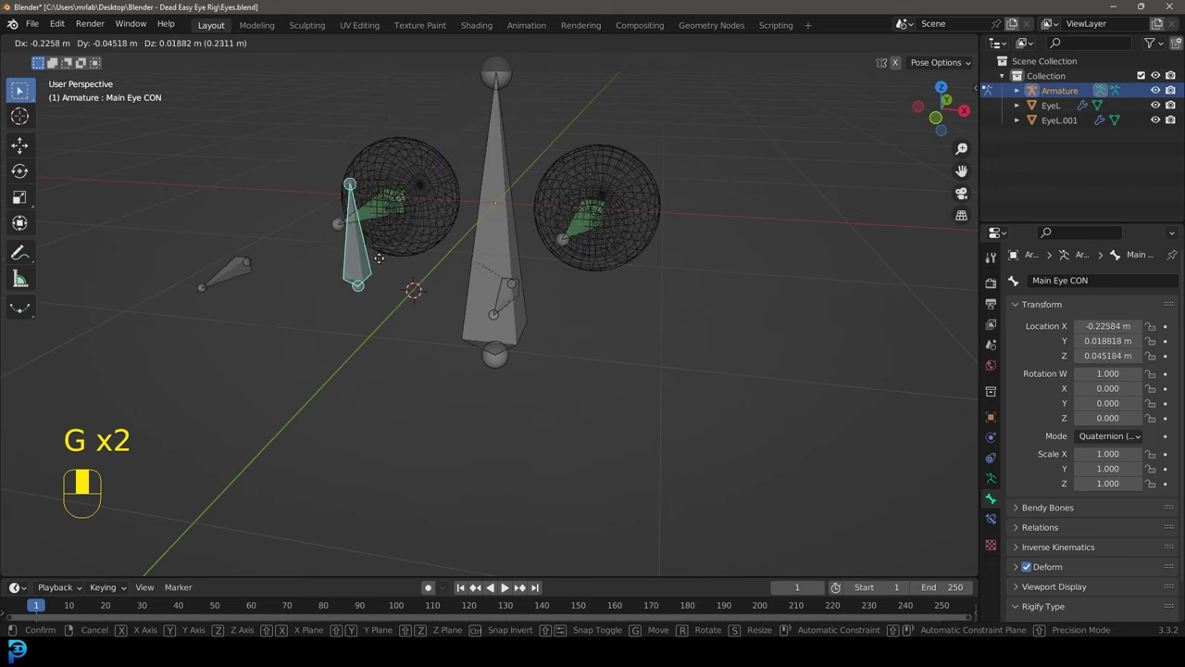
left_click(407, 158)
left_click(536, 180)
key("g")
left_click(660, 165)
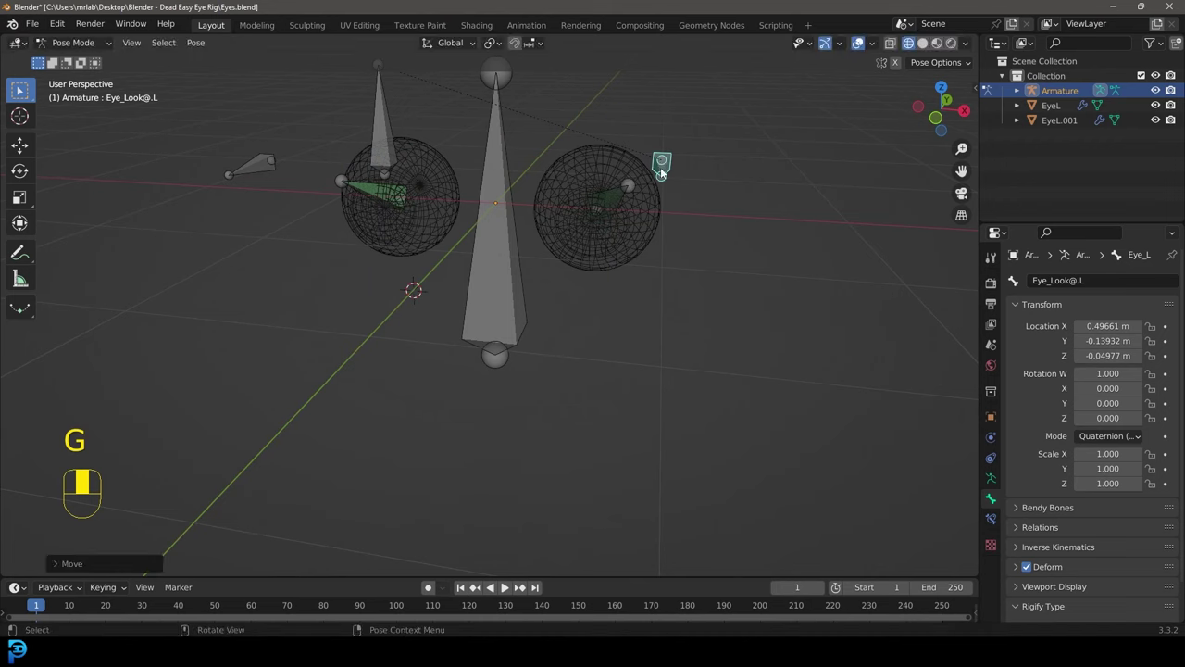
Clear the location, rotation and scale of all bones after the look-at movement test.
middle_click_drag(490, 270, 532, 297)
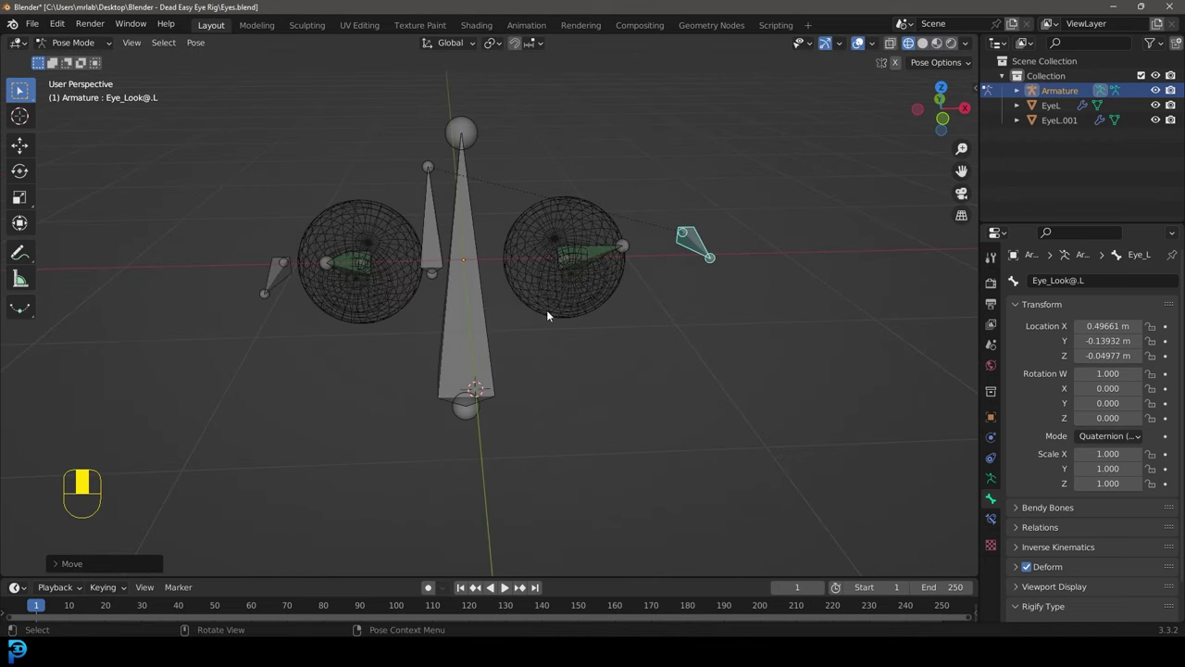
key("a")
key("alt+g")
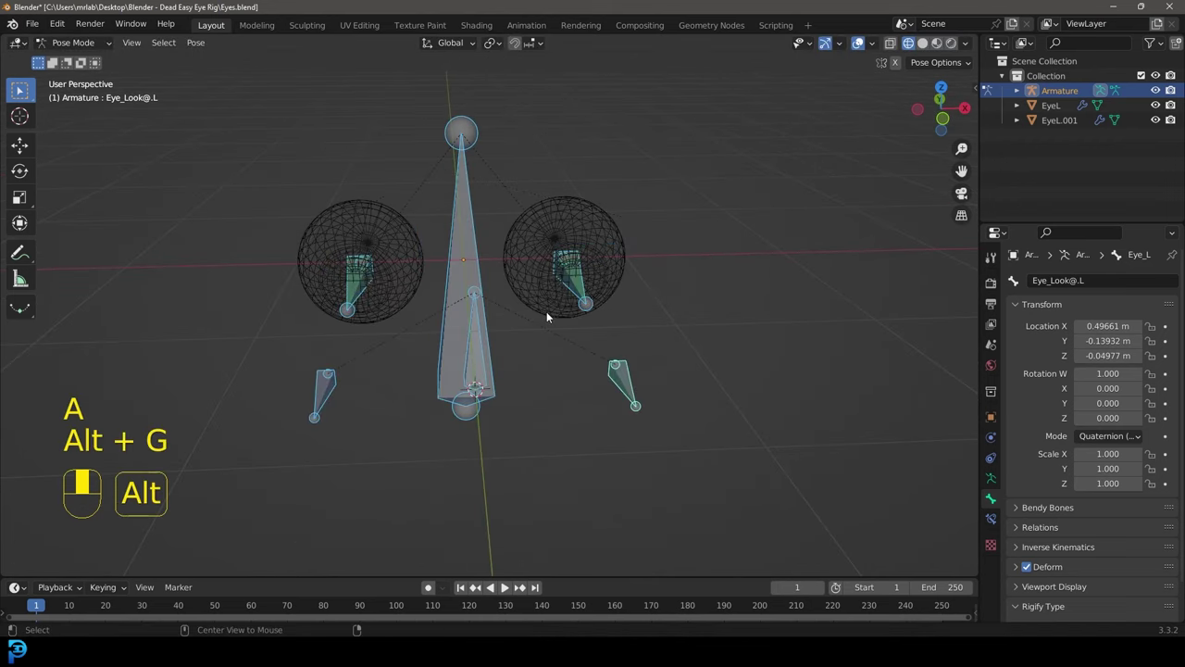
key("alt+r")
key("alt+s")
In Edit Mode, parent the Main Eye CON bone to the Head bone with Keep Offset.
middle_click_drag(546, 316, 208, 122)
left_click(63, 40)
left_click(63, 74)
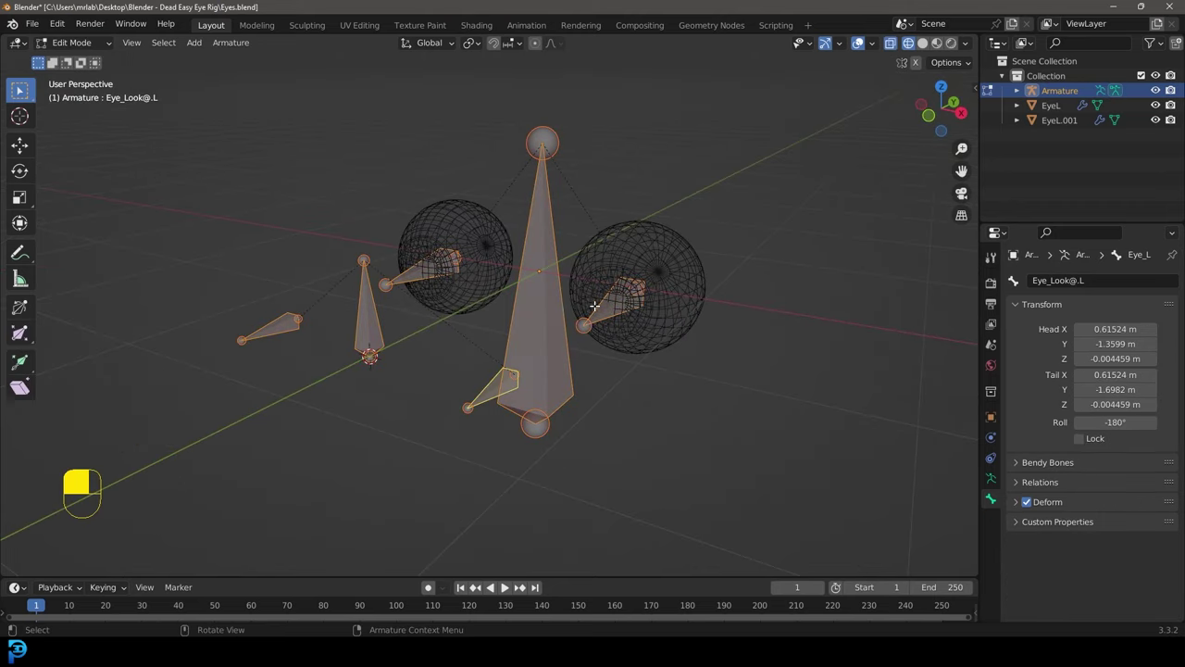
middle_click_drag(482, 297, 550, 308)
left_click(320, 307)
middle_click_drag(320, 306, 328, 299)
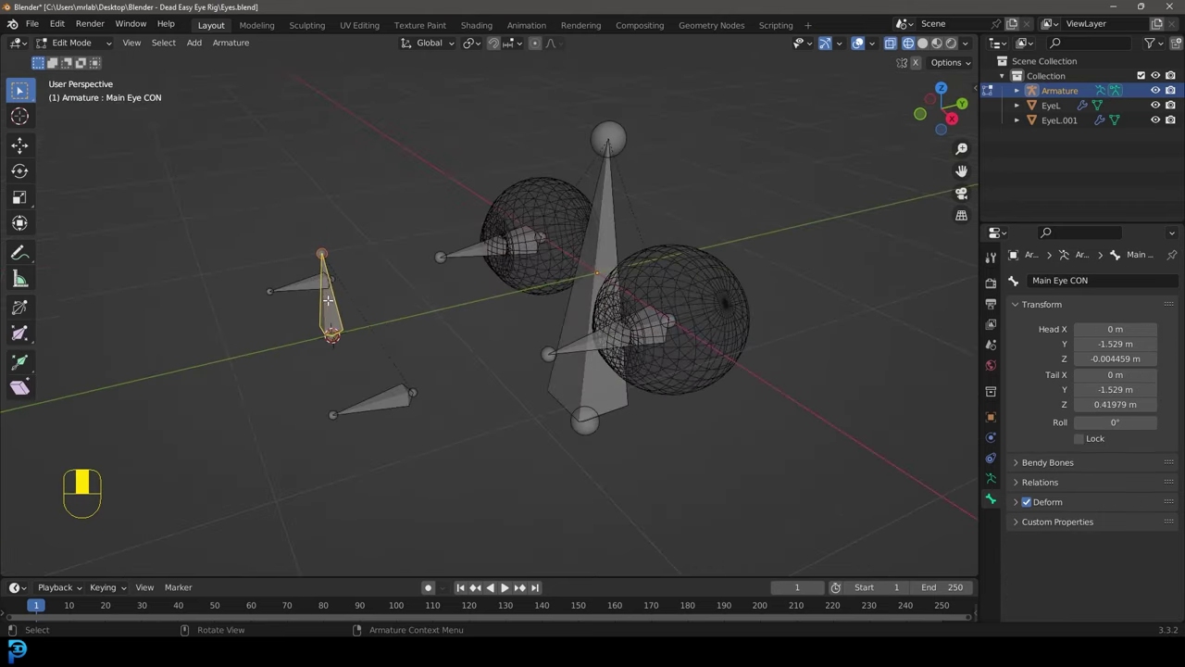
left_click(606, 211, "shift")
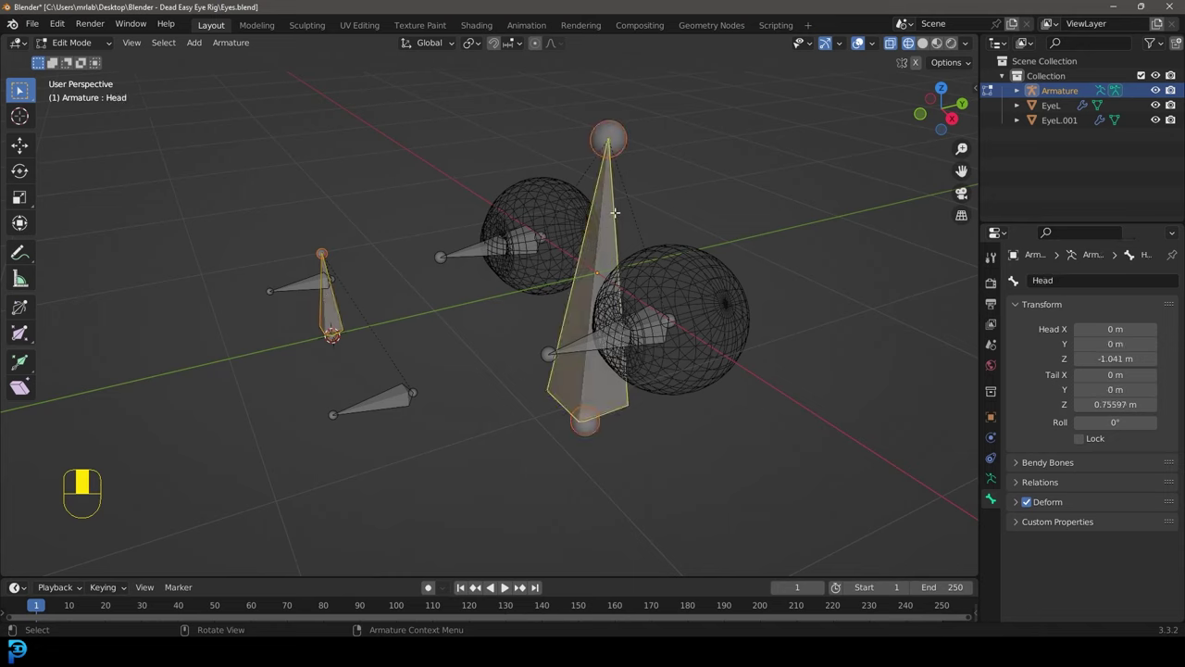
key("ctrl+p")
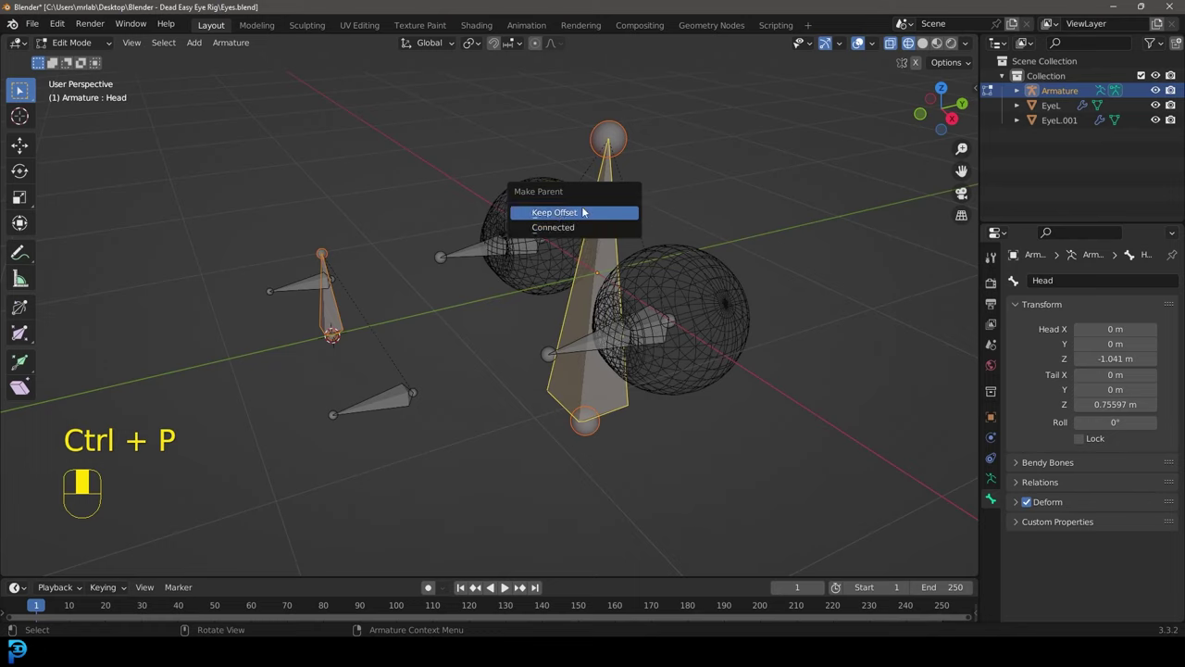
left_click(606, 215)
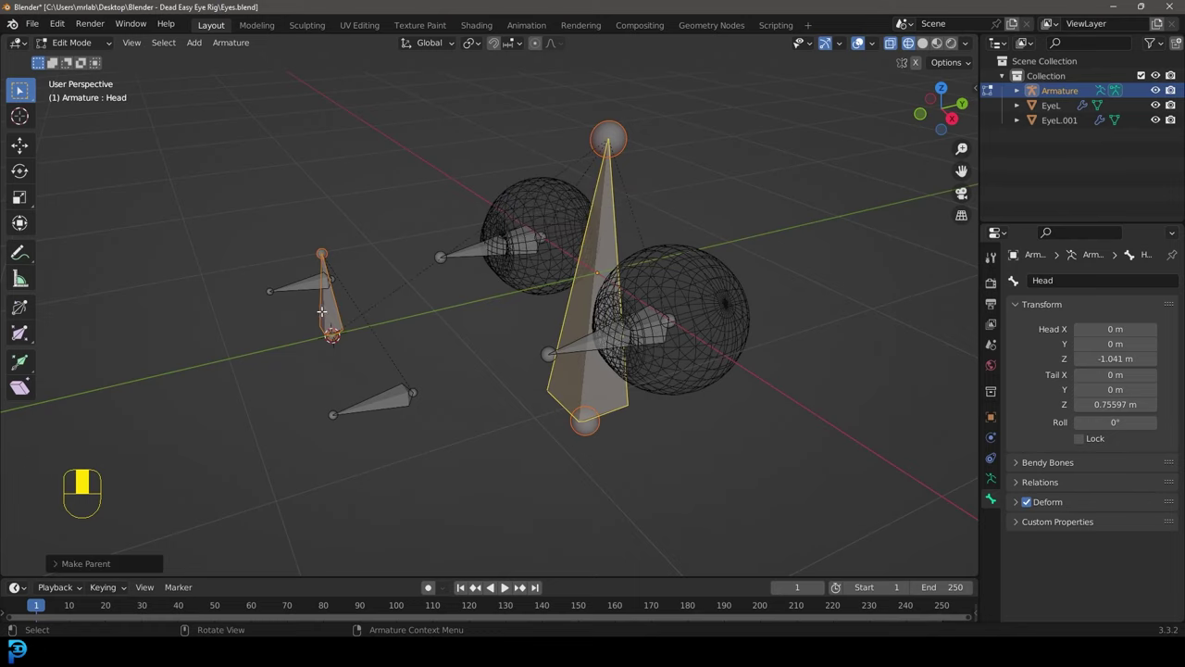
Switch to Pose Mode and try a free trackball rotation of the Head bone, then cancel it.
left_click(73, 43)
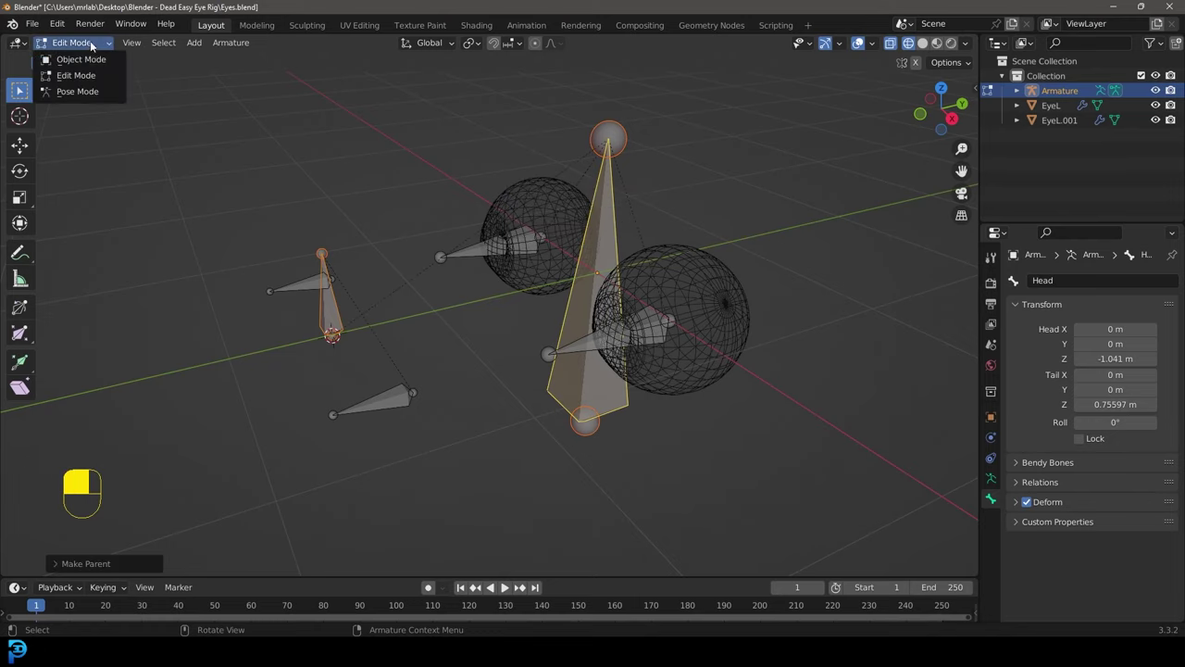
left_click(85, 93)
middle_click_drag(541, 266, 585, 374)
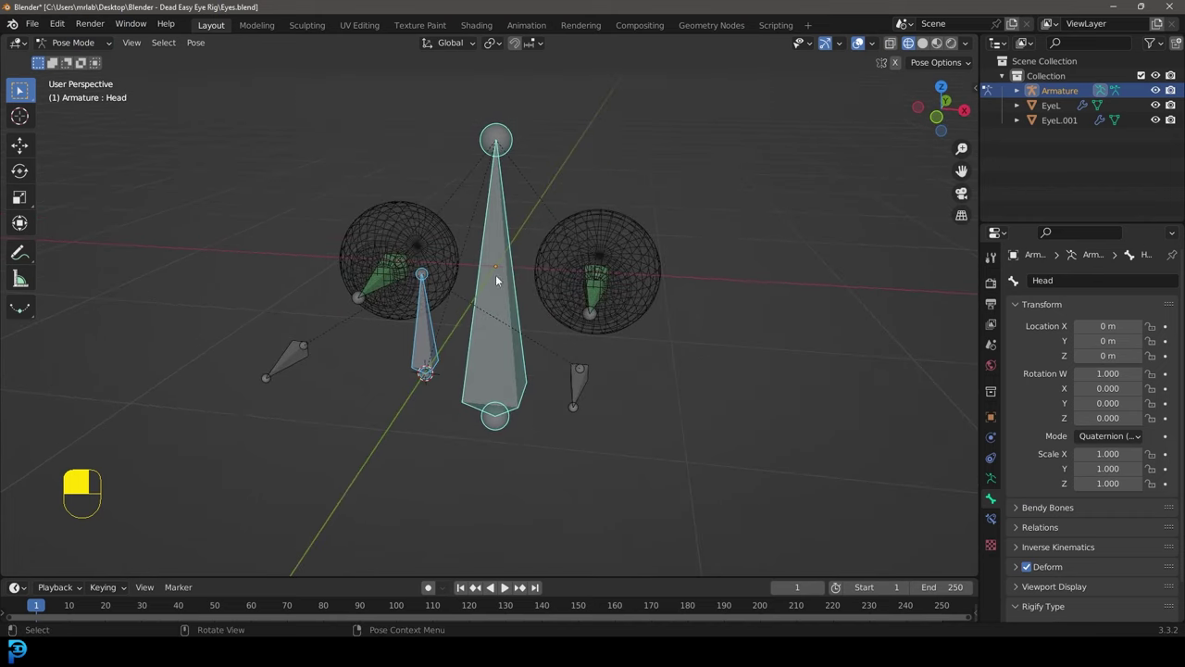
middle_click_drag(487, 291, 509, 258, "shift")
key("r")
key("r")
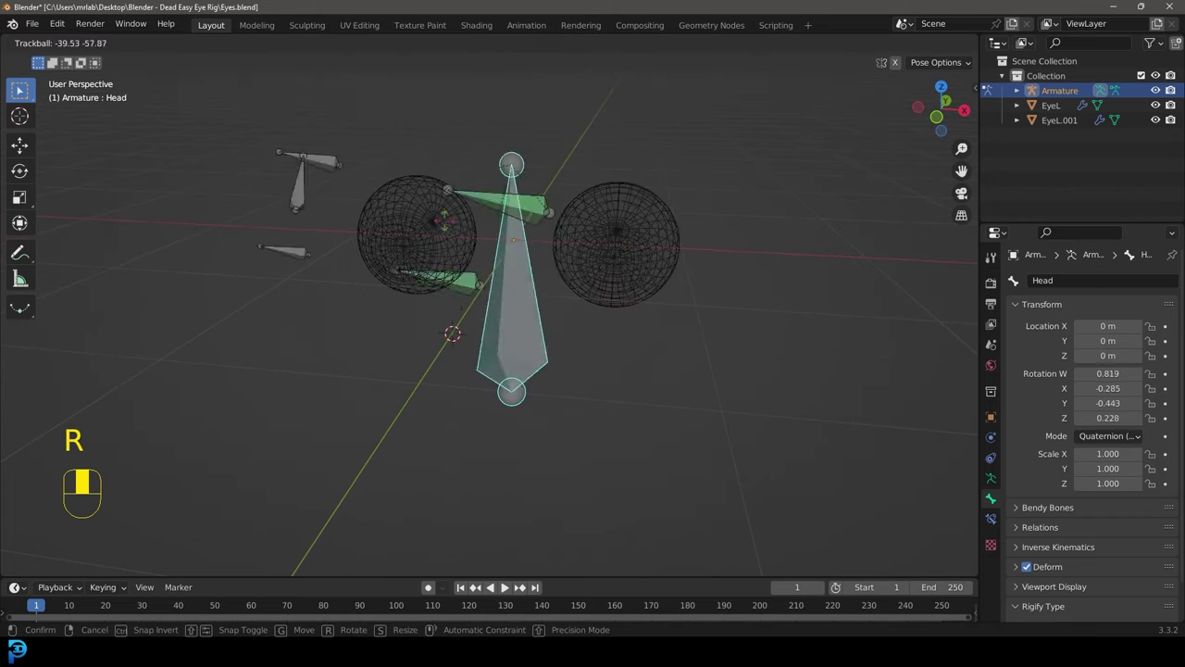
right_click(554, 238)
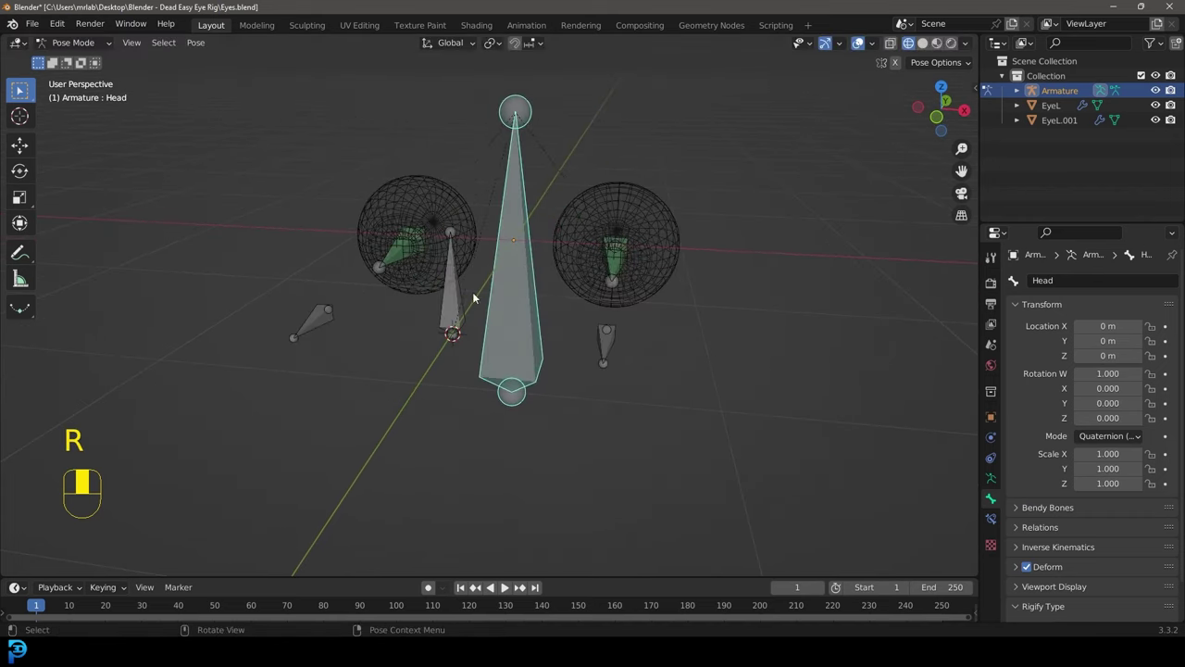
Rotate the Head bone freely and try moving the Main Eye CON bone with the head turned.
key("r")
key("r")
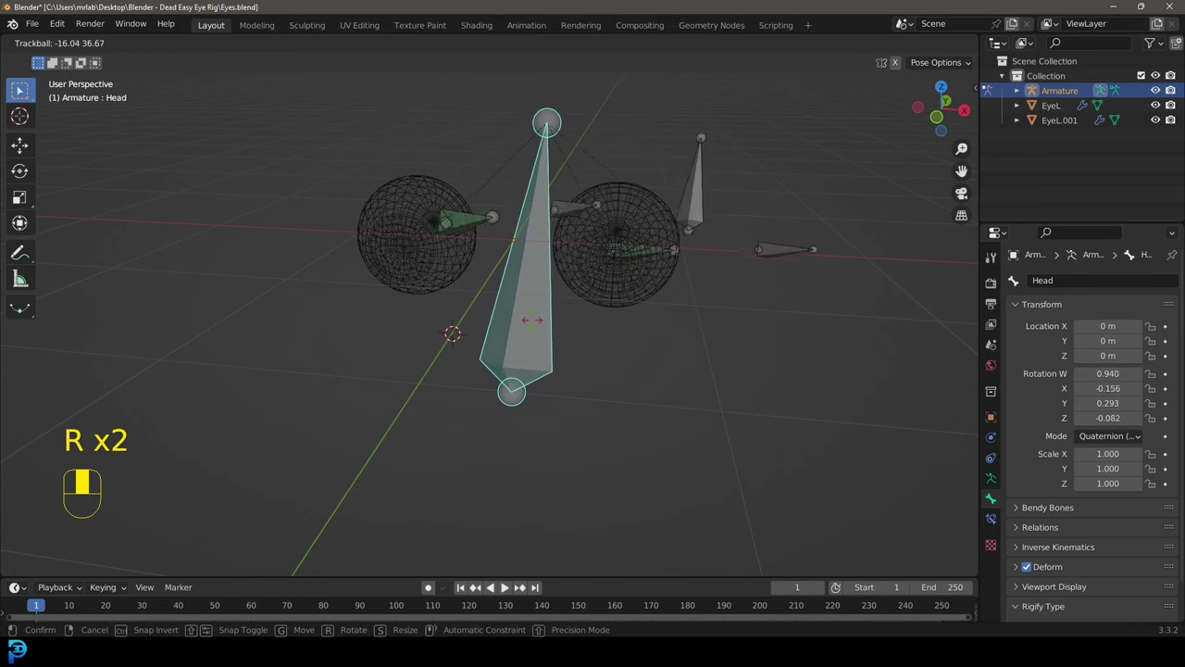
left_click(529, 324)
left_click(672, 183)
key("g")
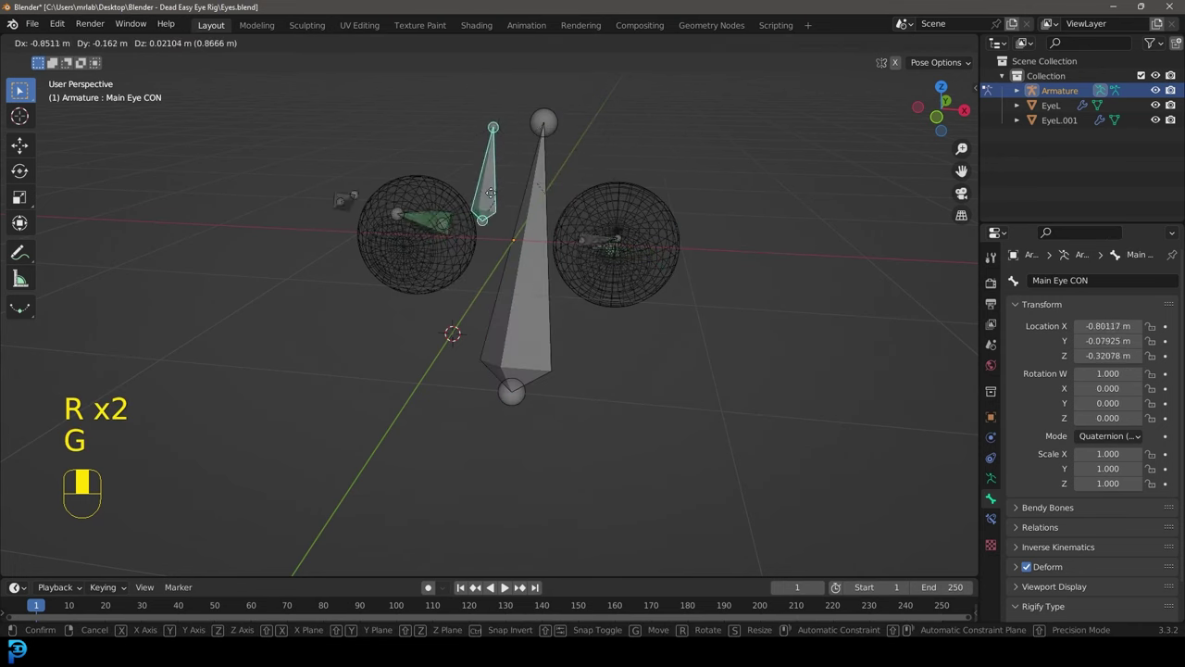
right_click(583, 195)
Reset the location, rotation and scale of every bone to undo the head rotation test.
key("a")
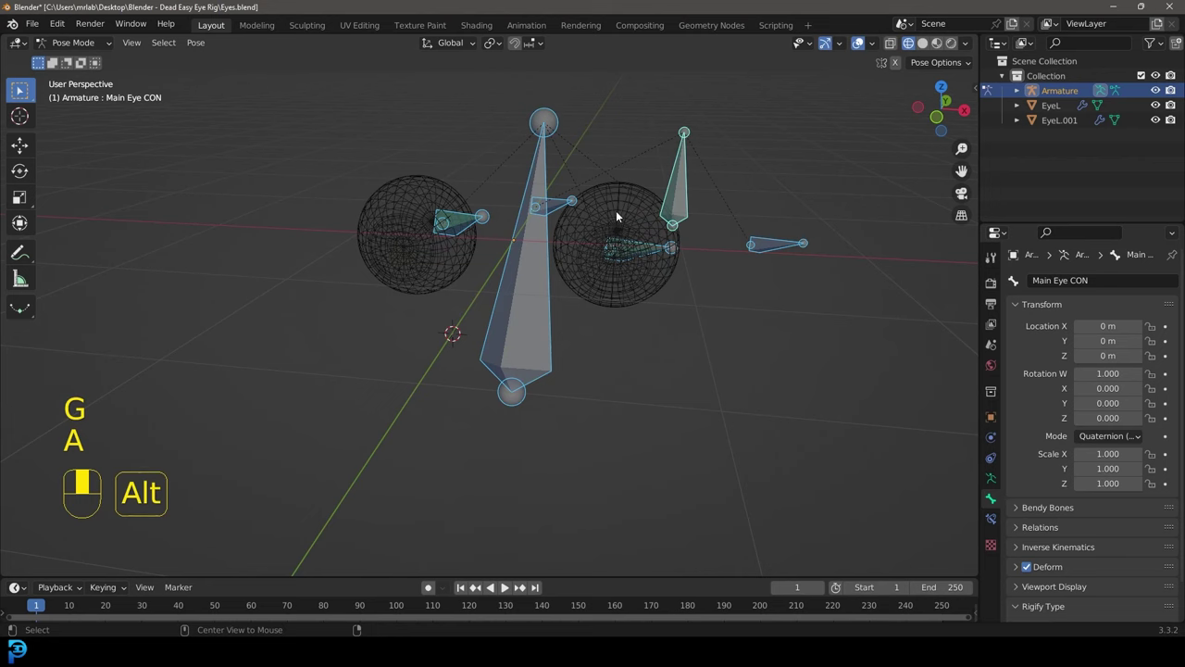
key("alt+g")
key("alt+r")
key("alt+s")
Switch to Object Mode and try moving the EyeL and EyeL.001 eyeballs in turn, cancelling each move.
left_click(78, 43)
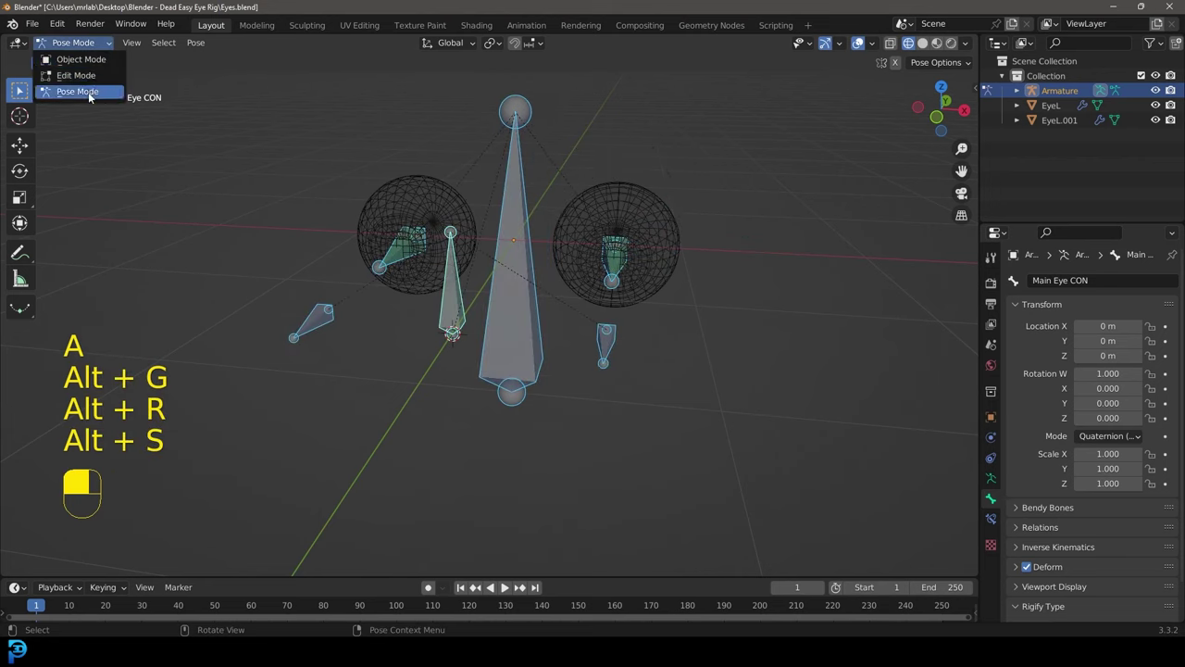
left_click(93, 57)
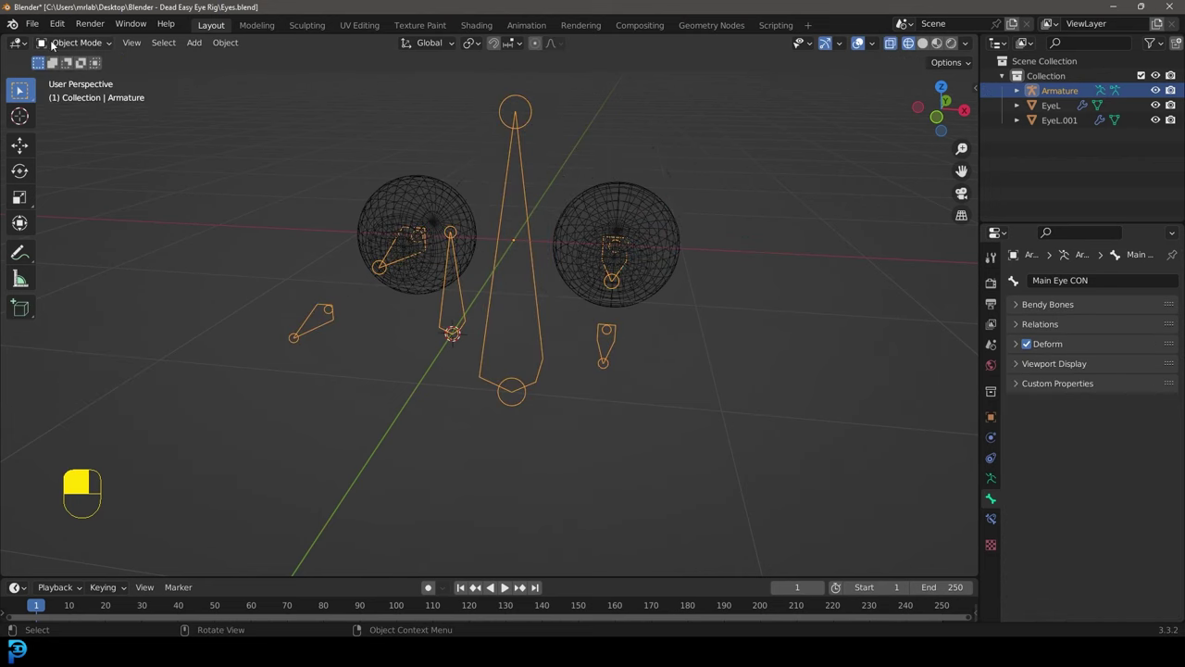
middle_click_drag(279, 78, 711, 202)
left_click(711, 202)
left_click(508, 155)
key("g")
right_click(481, 102)
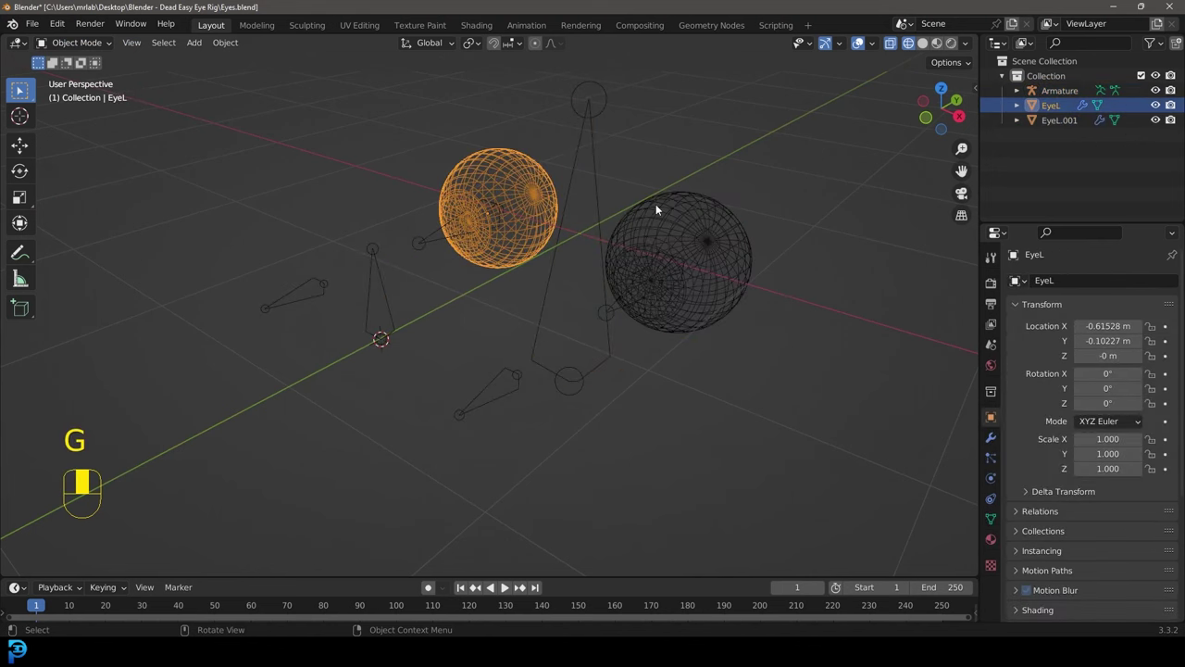
middle_click_drag(712, 201, 555, 209)
left_click(674, 193)
key("g")
right_click(655, 204)
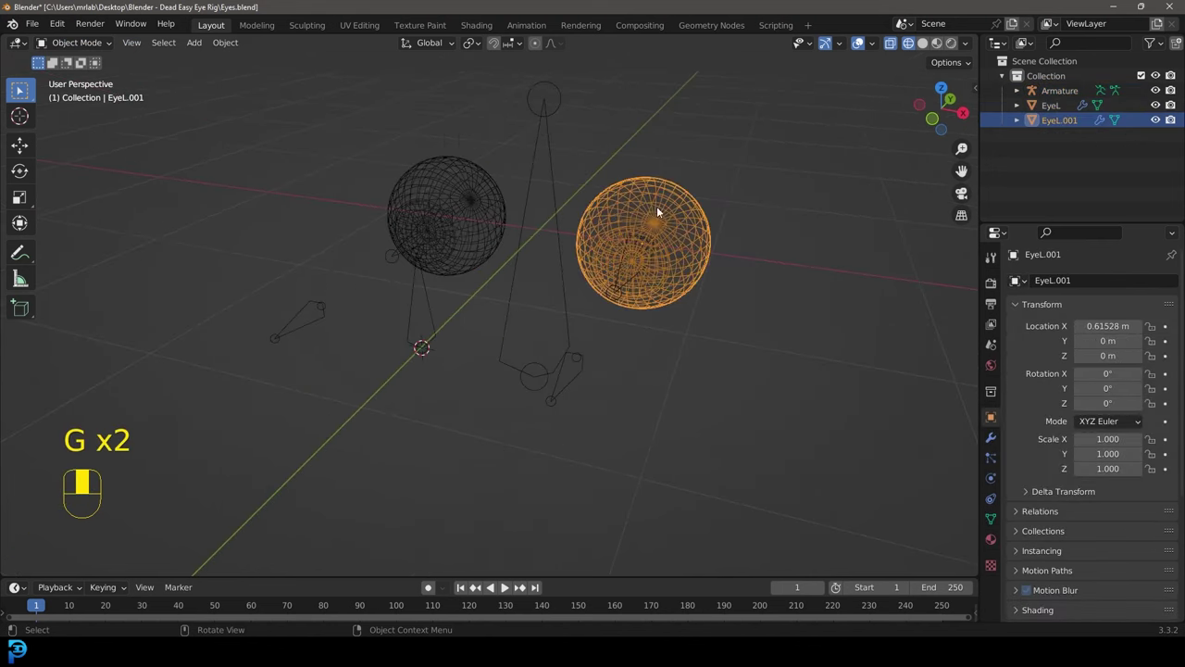
Add the armature to the EyeL.001 selection and, in Pose Mode, parent the eyeball to the Eye.L bone using the Bone option.
middle_click_drag(672, 231, 623, 279)
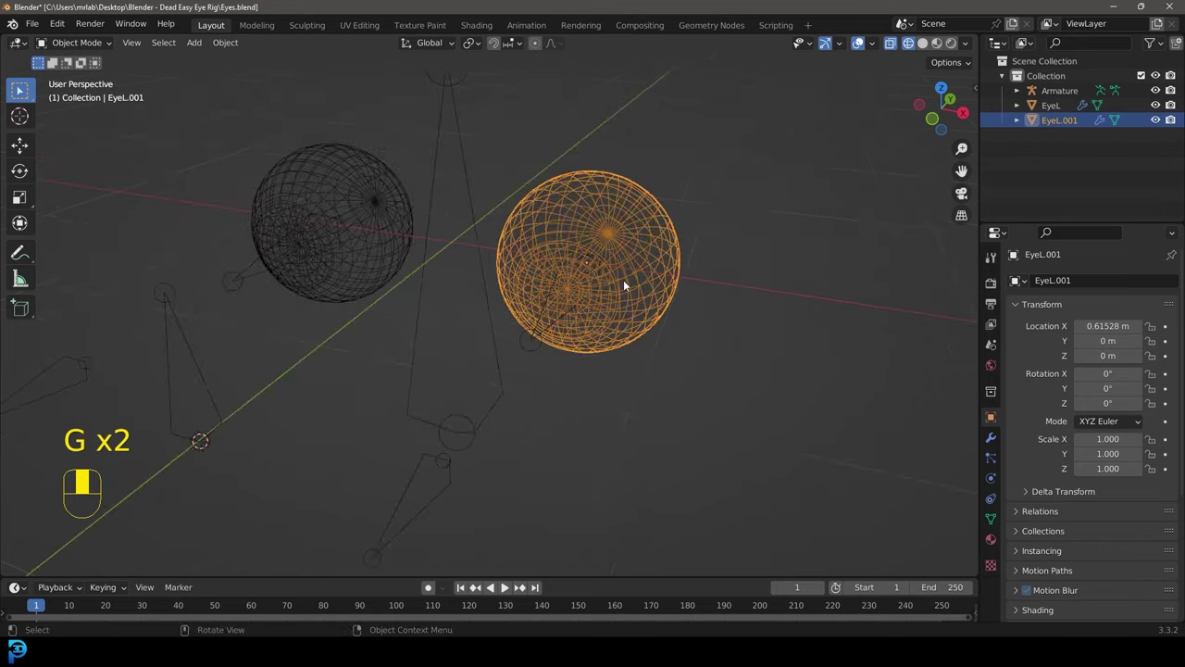
left_click(461, 132, "shift")
left_click(74, 41)
left_click(81, 91)
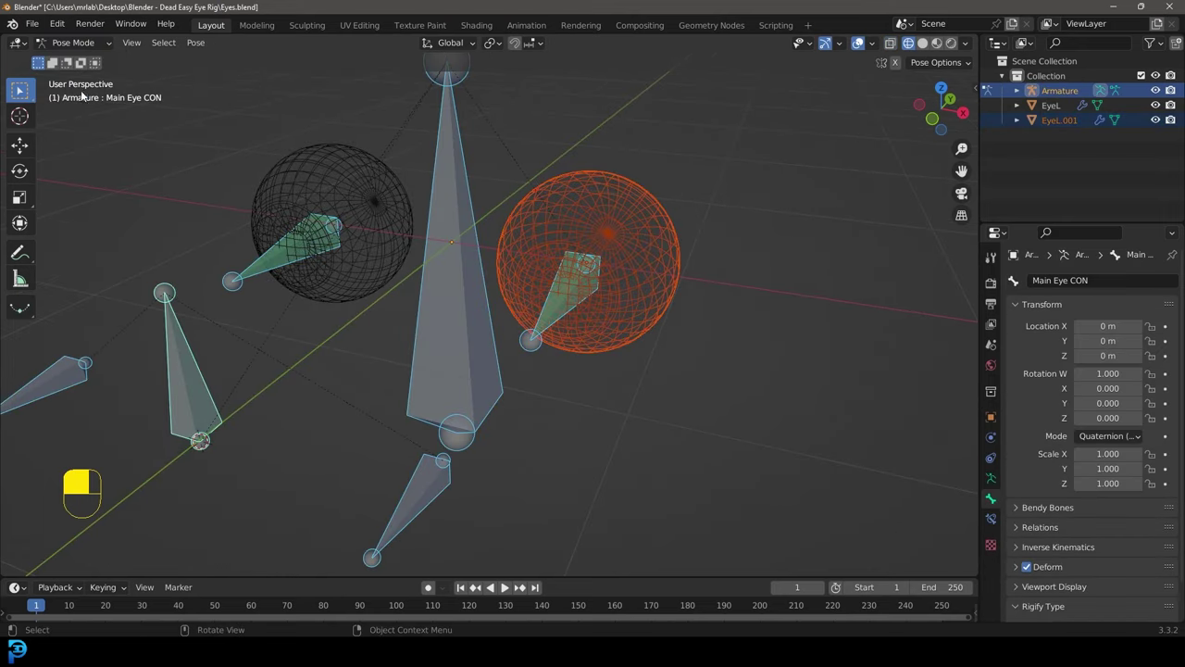
left_click(564, 283)
mouse_move(539, 296)
middle_mouse_down()
mouse_move(593, 292)
mouse_move(545, 274)
middle_mouse_up()
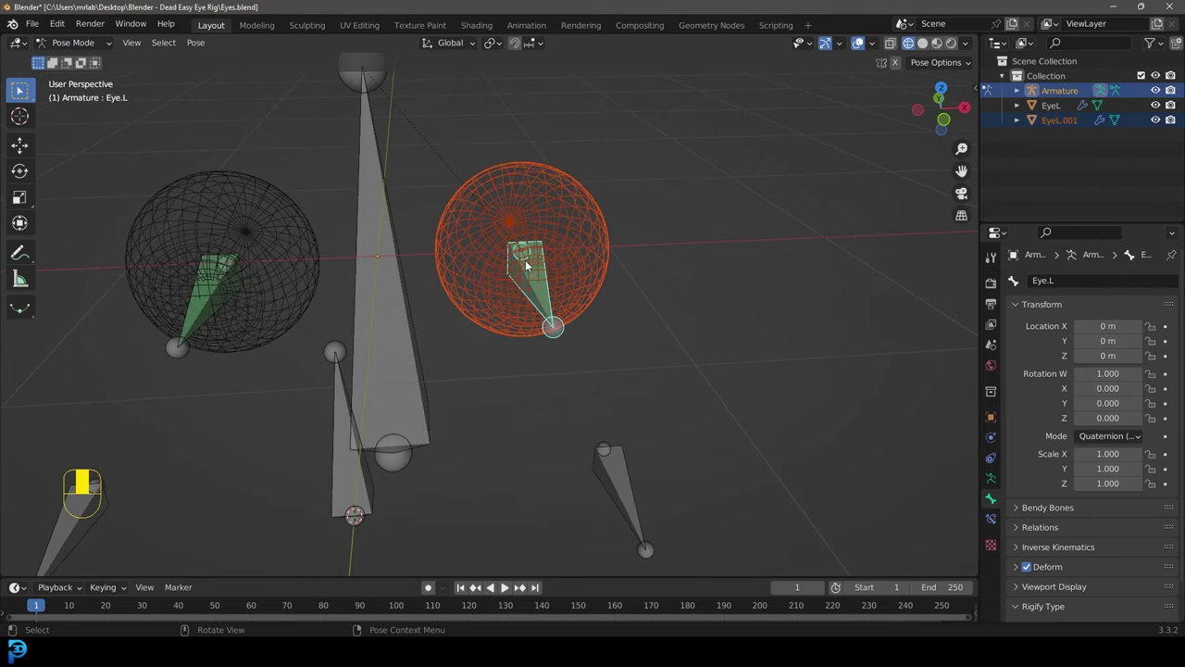
key("ctrl+l")
key("ctrl+p")
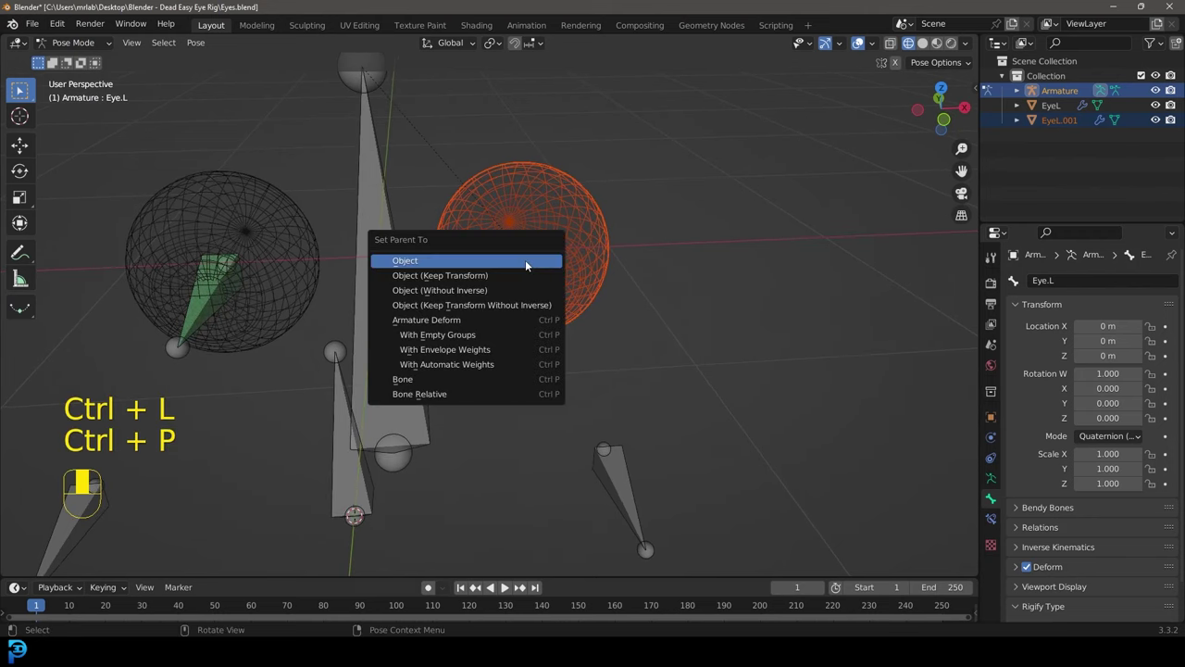
left_click(403, 380)
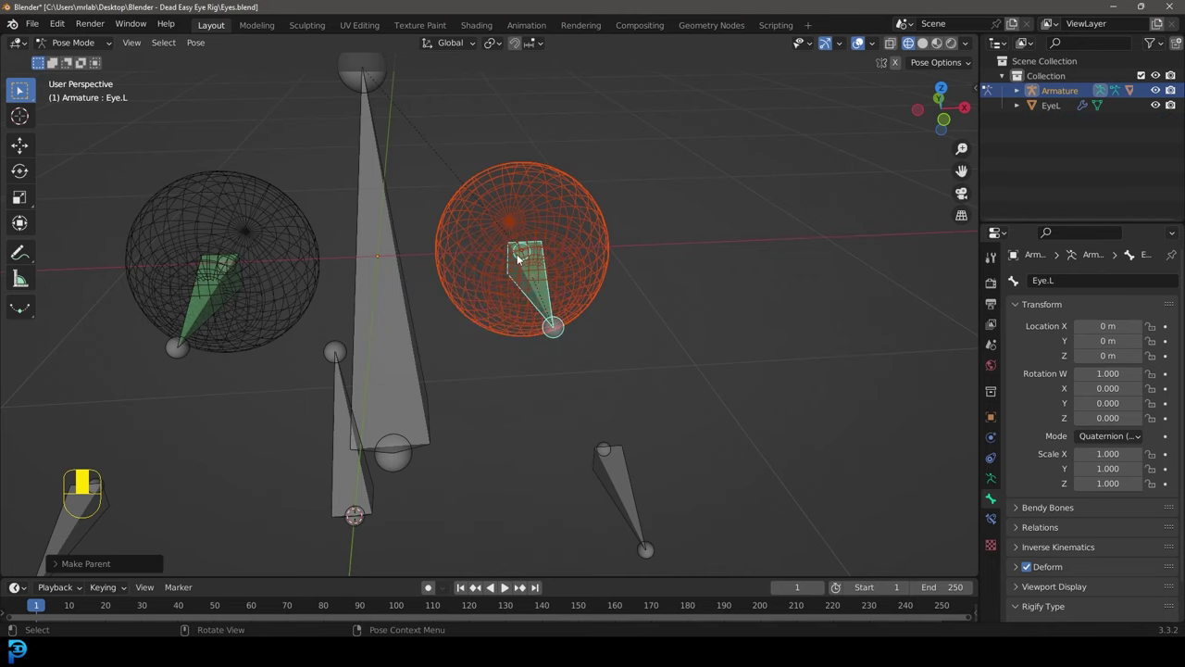
Switch to Object Mode and select the EyeL eyeball together with the armature, keeping the armature active.
left_click(74, 43)
left_click(88, 61)
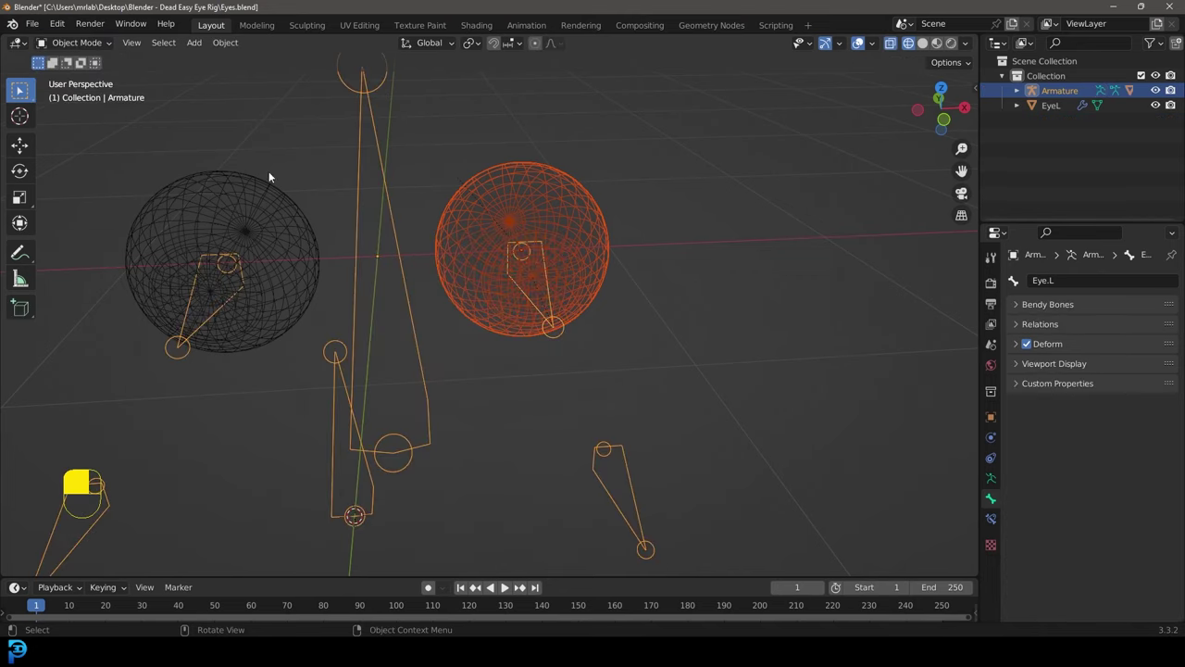
left_click(237, 195)
scroll(238, 196, "down", 5)
middle_click_drag(256, 224, 302, 220, "shift")
scroll(427, 308, "up", 4)
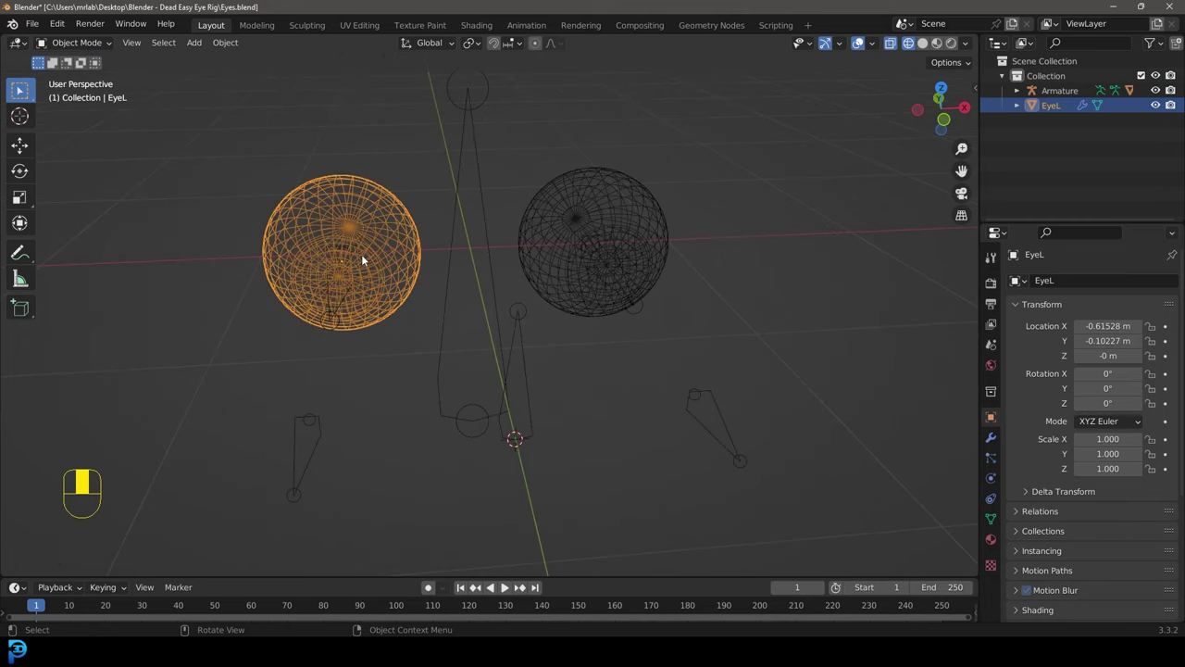
left_click(314, 434, "shift")
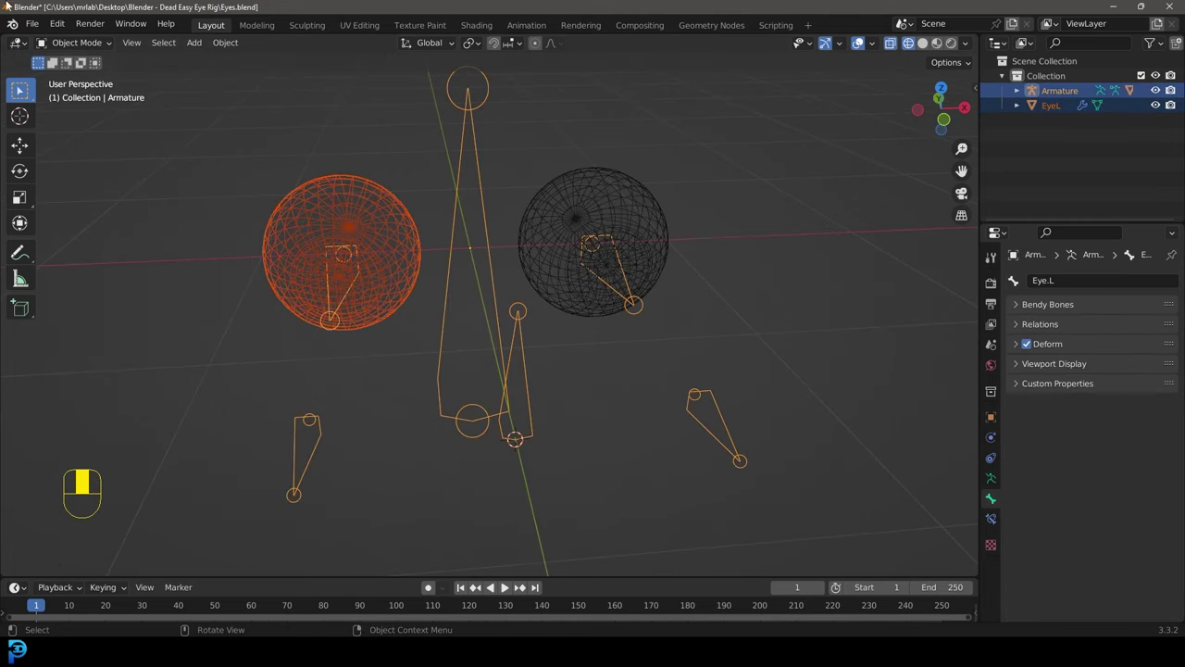
In Pose Mode, select the Eye.R bone and parent the EyeL eyeball to it using the Bone option.
left_click(65, 43)
left_click(77, 92)
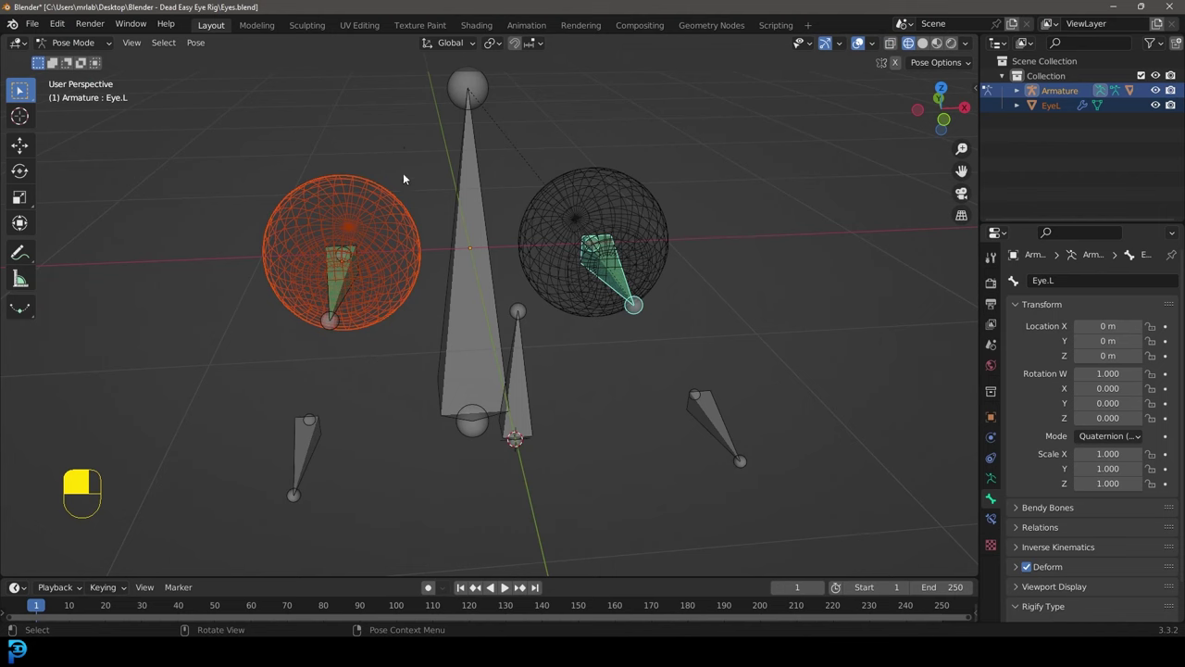
left_click(346, 262)
middle_click_drag(346, 262, 351, 257)
key("ctrl+p")
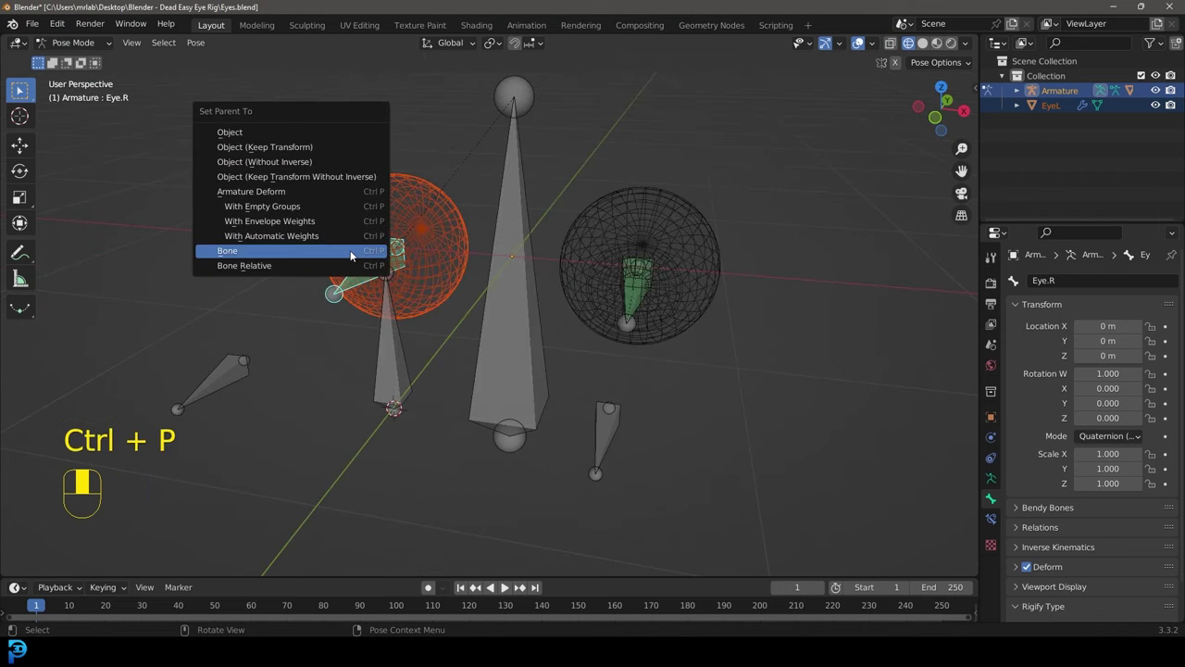
left_click(217, 257)
Select the Main Eye CON bone and try moving it freely in wireframe shading, cancelling the move.
scroll(470, 319, "down", 3)
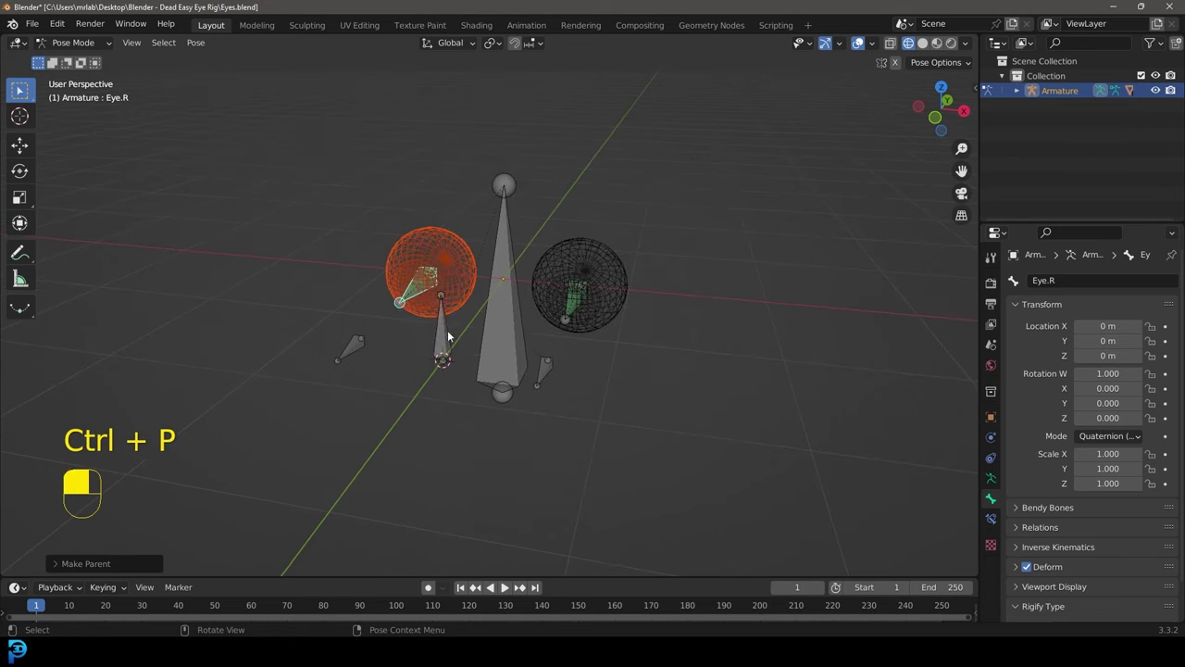
left_click(447, 330)
scroll(463, 329, "up", 2)
key("g")
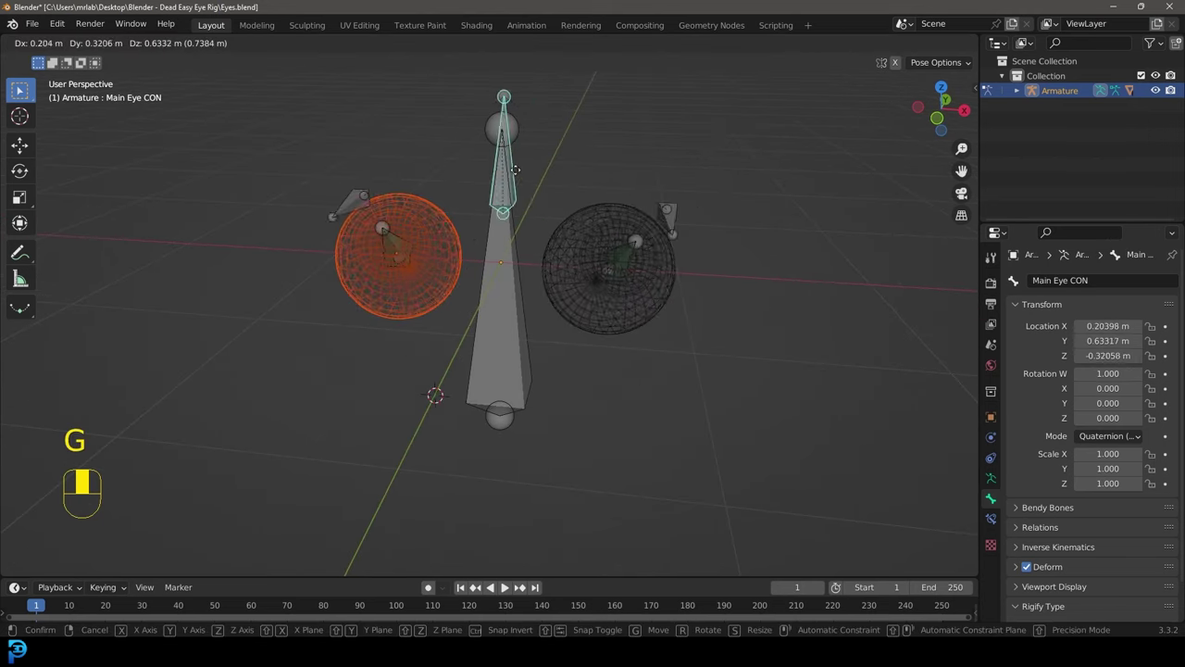
right_click(526, 281)
Set the viewport shading to Material Preview and try moving the Main Eye CON bone with the textured eyeballs shown.
key("z")
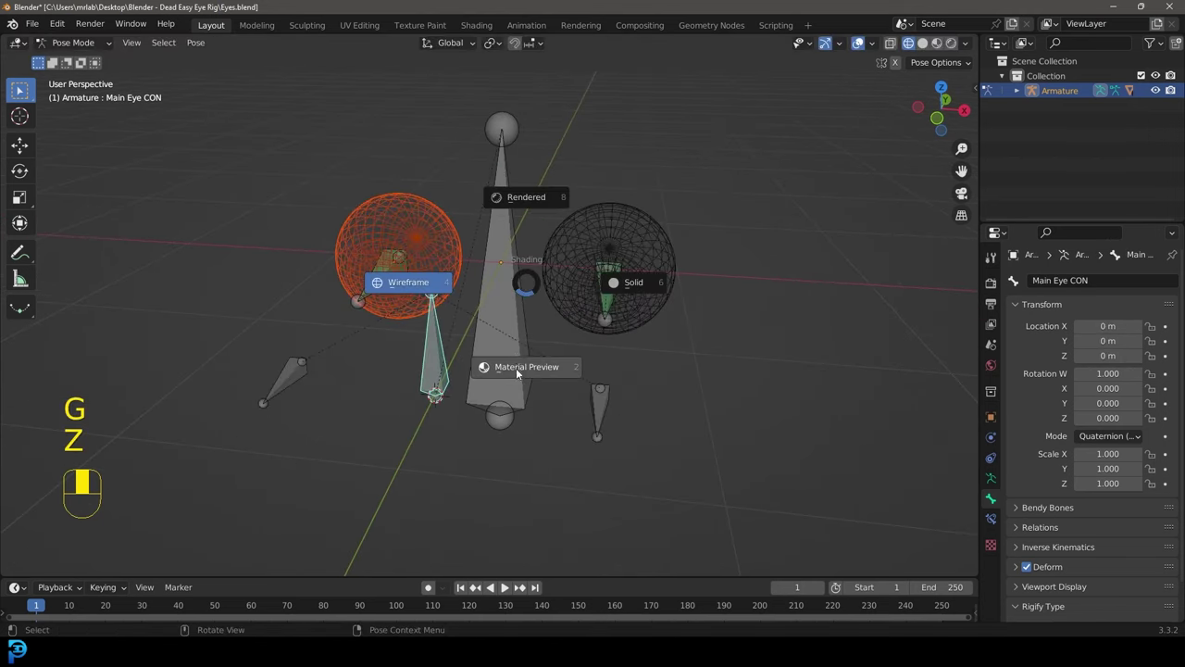
left_click(517, 368)
middle_click_drag(557, 363, 518, 342)
key("g")
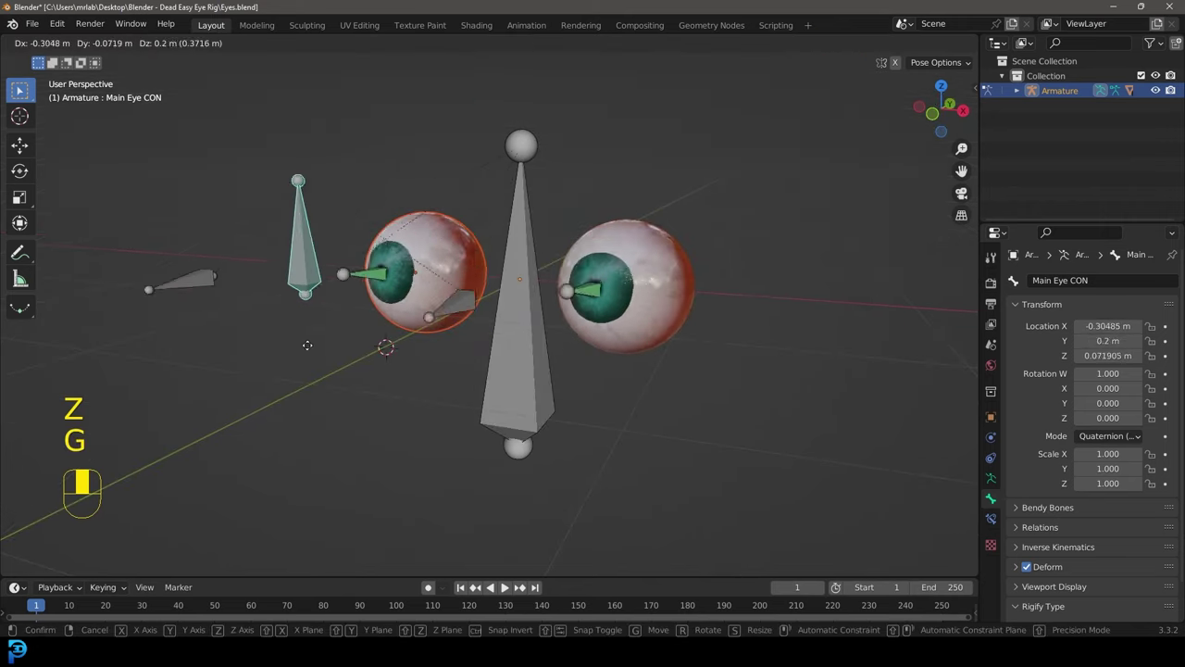
right_click(506, 368)
Select the Head bone and try moving it with the eyes, cancelling the move.
left_click(507, 368)
key("g")
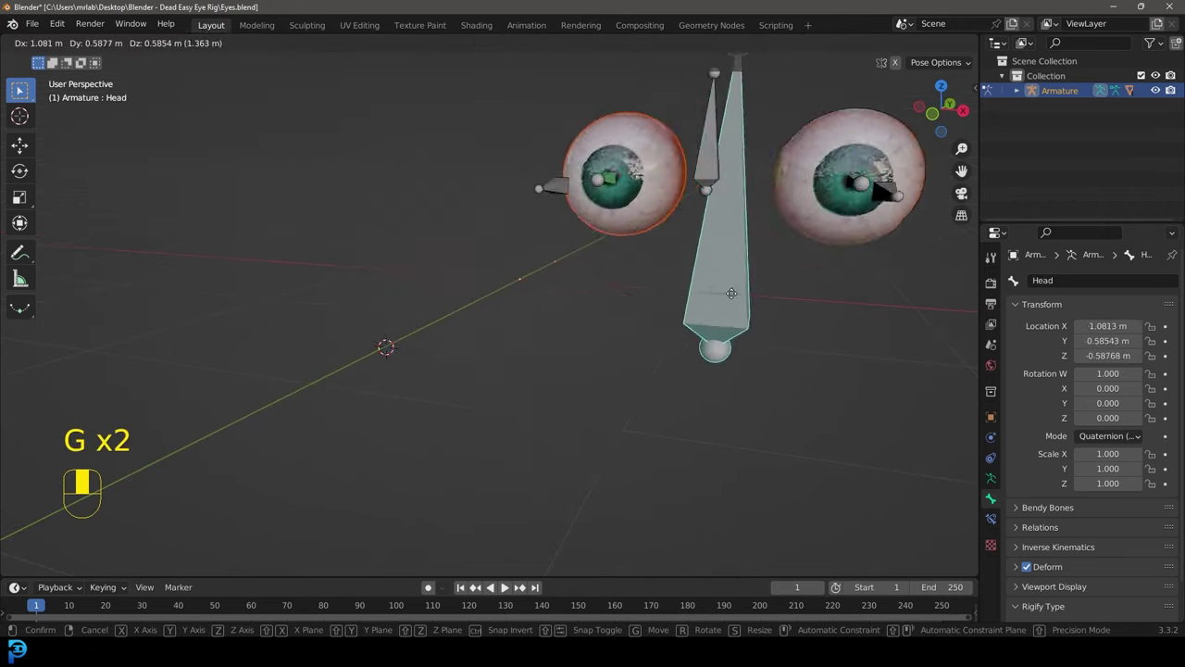
right_click(546, 301)
middle_click_drag(618, 309, 528, 310)
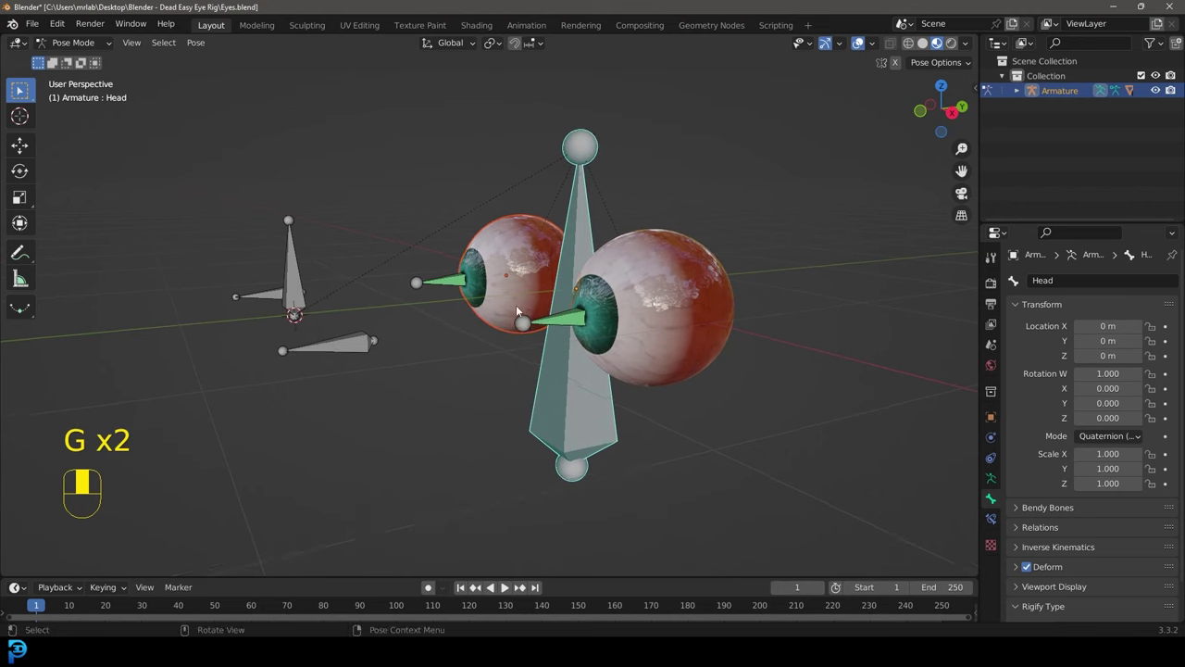
Select the Main Eye CON bone and try moving it several times from different view angles, cancelling the moves to test the eye tracking.
left_click(309, 282)
middle_click_drag(309, 282, 361, 293)
key("g")
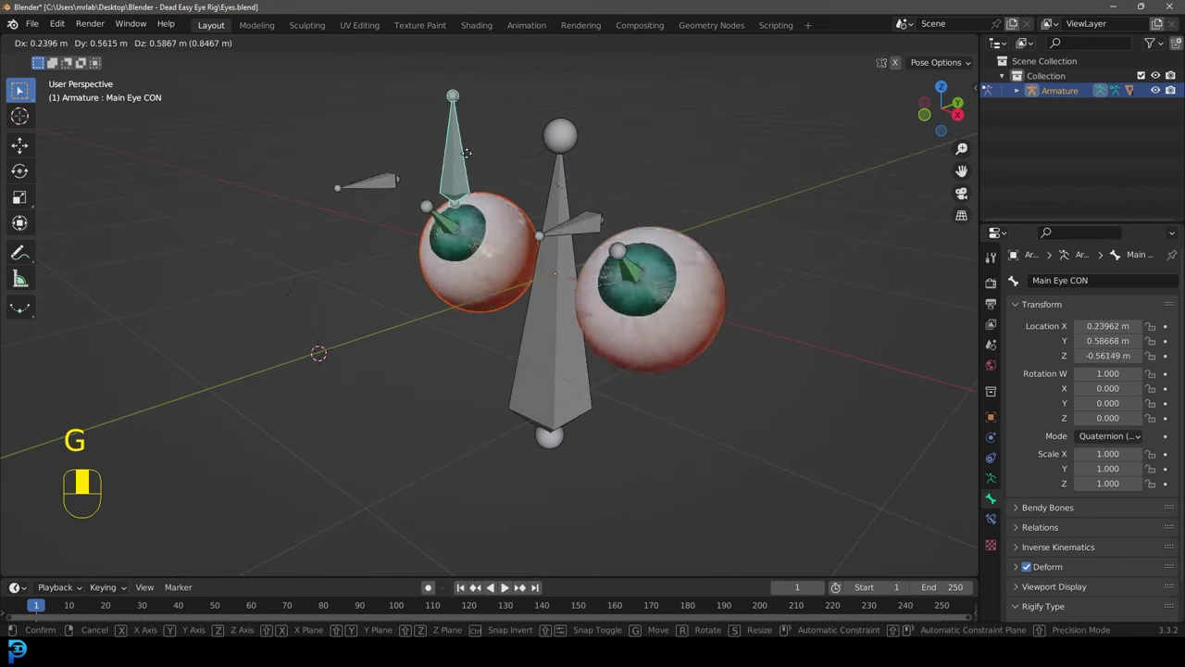
right_click(409, 283)
middle_click_drag(408, 283, 528, 267)
key("g")
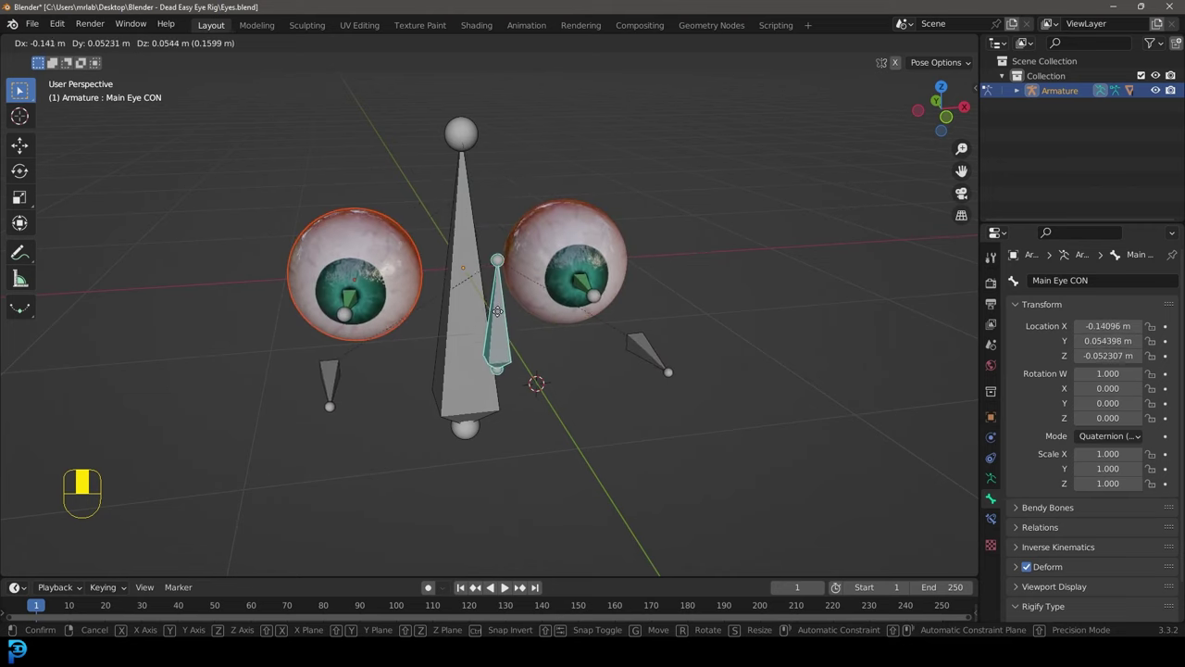
right_click(510, 306)
middle_click_drag(561, 309, 513, 344)
scroll(513, 344, "up", 3)
key("g")
right_click(389, 246)
scroll(390, 246, "down", 3)
key("g")
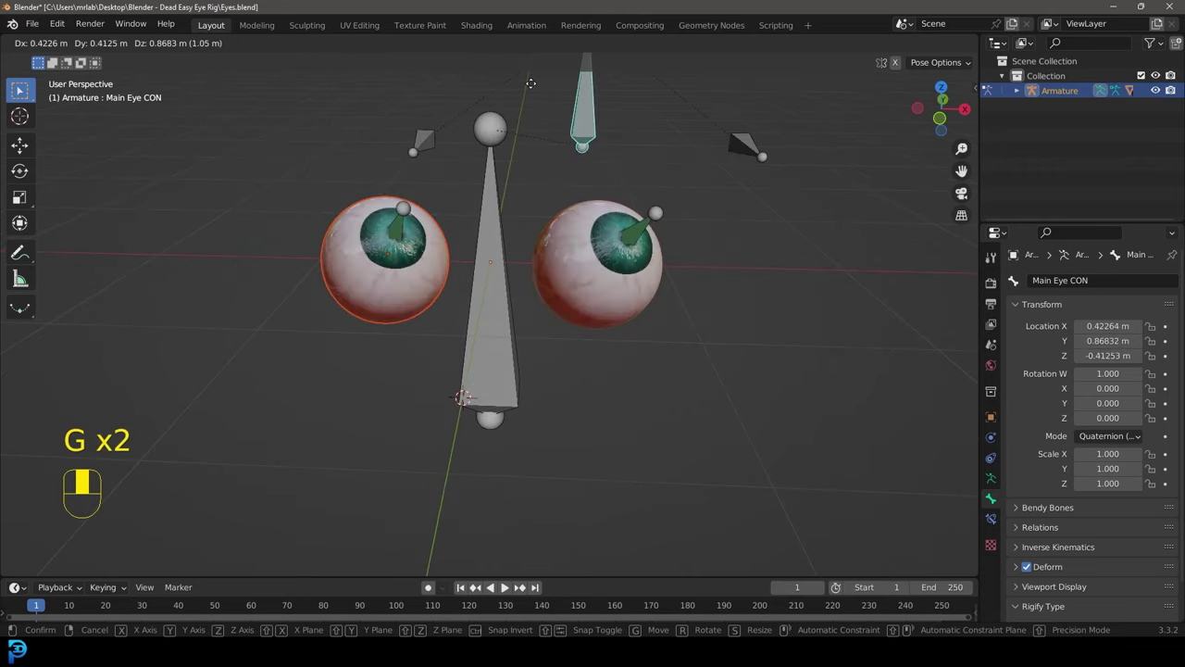